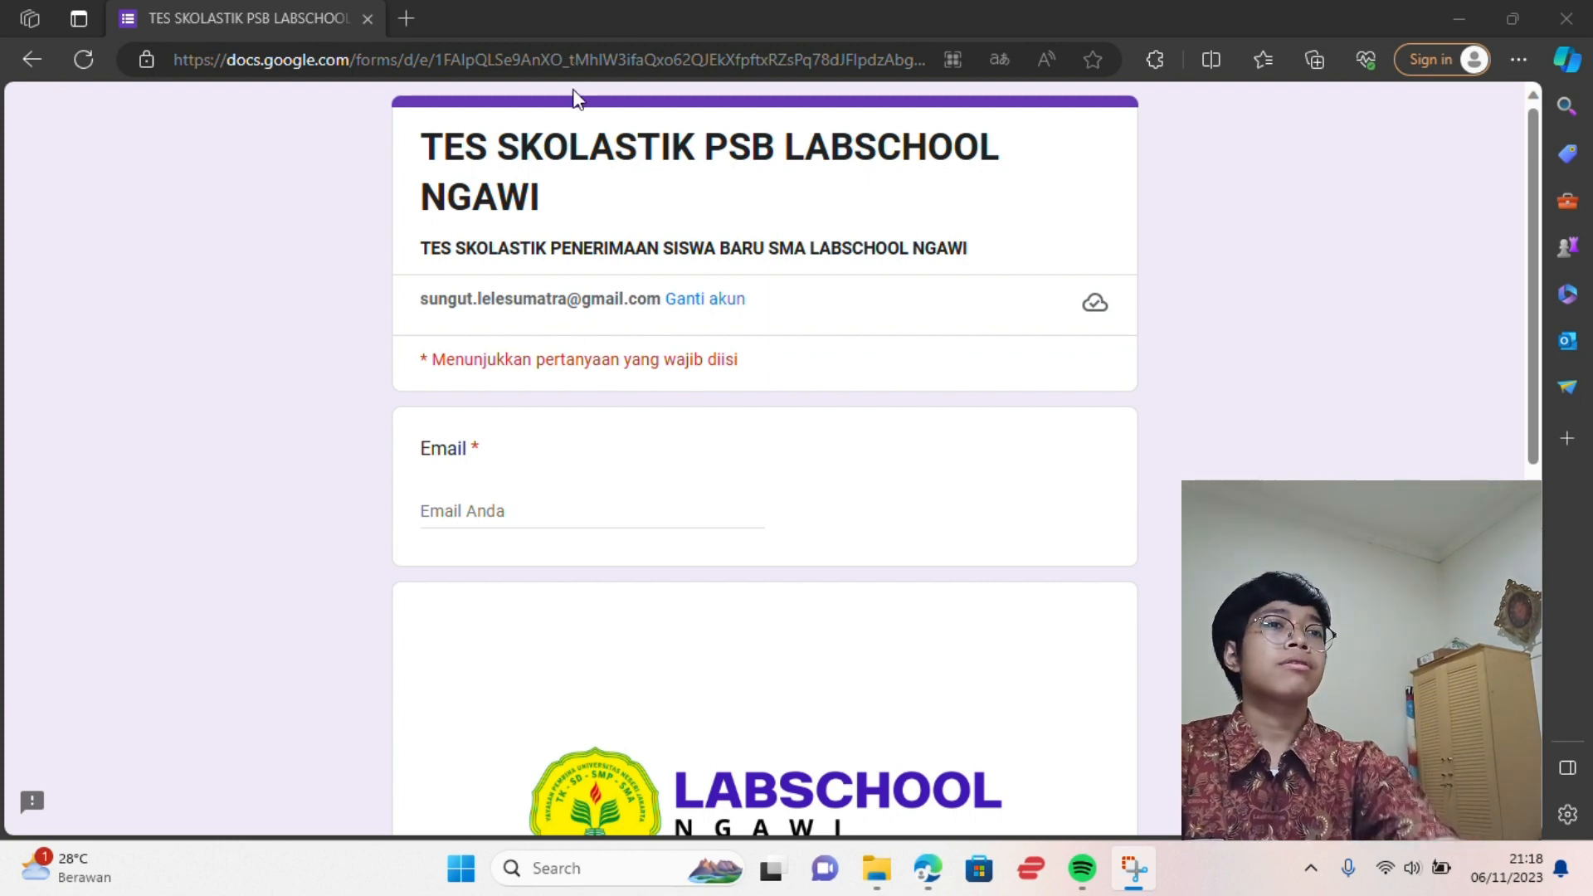
In a new Edge tab, search Bing for 'safe exam browser' and open the Safe Exam Browser download result
click(405, 18)
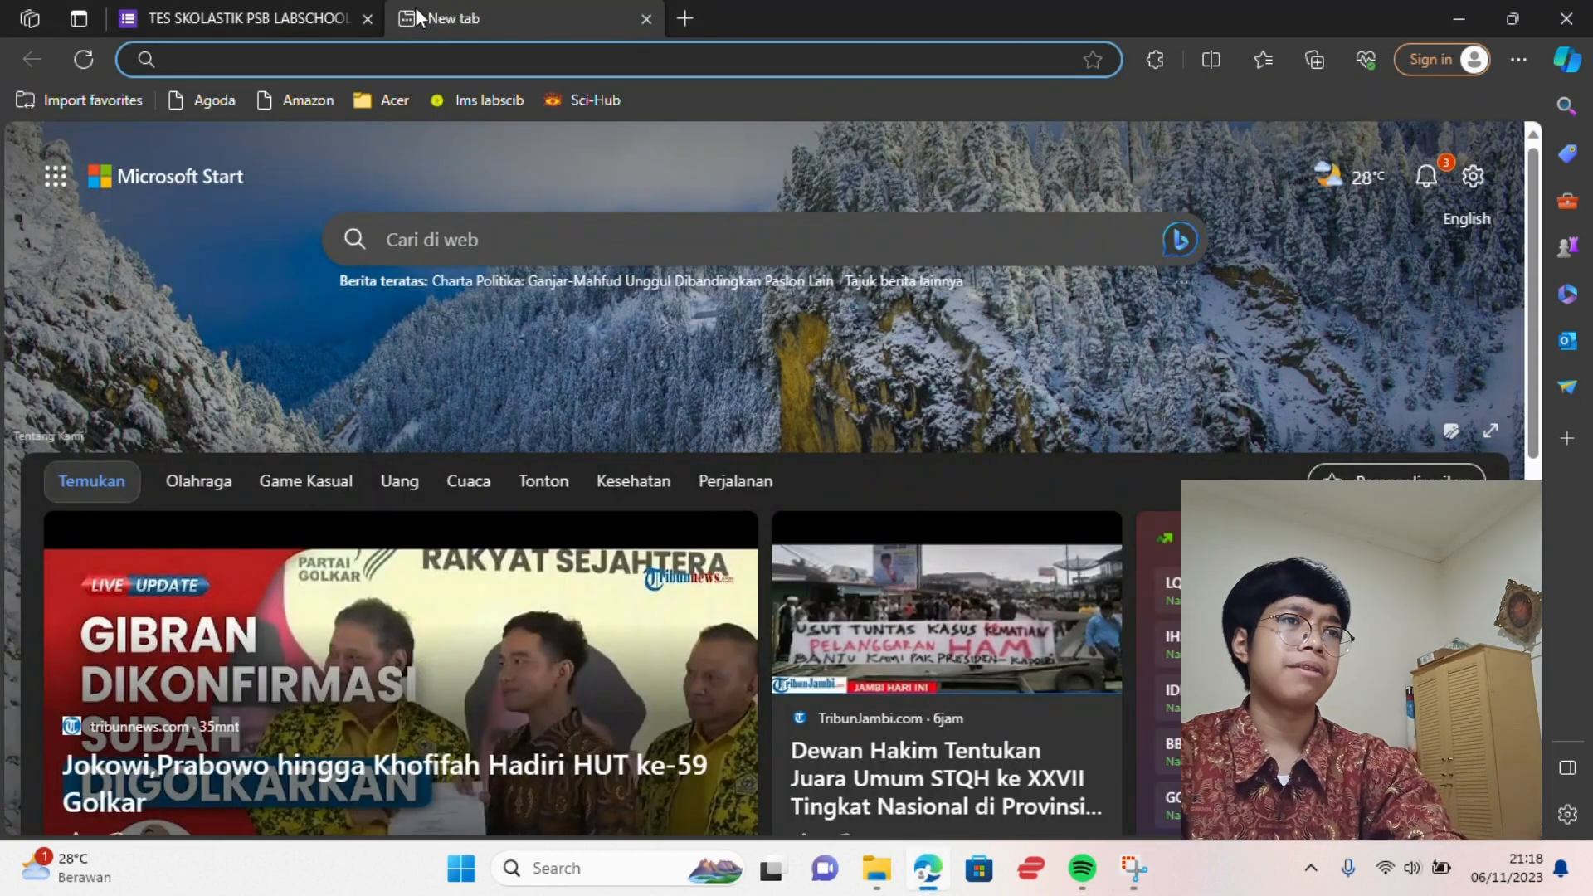
click(431, 64)
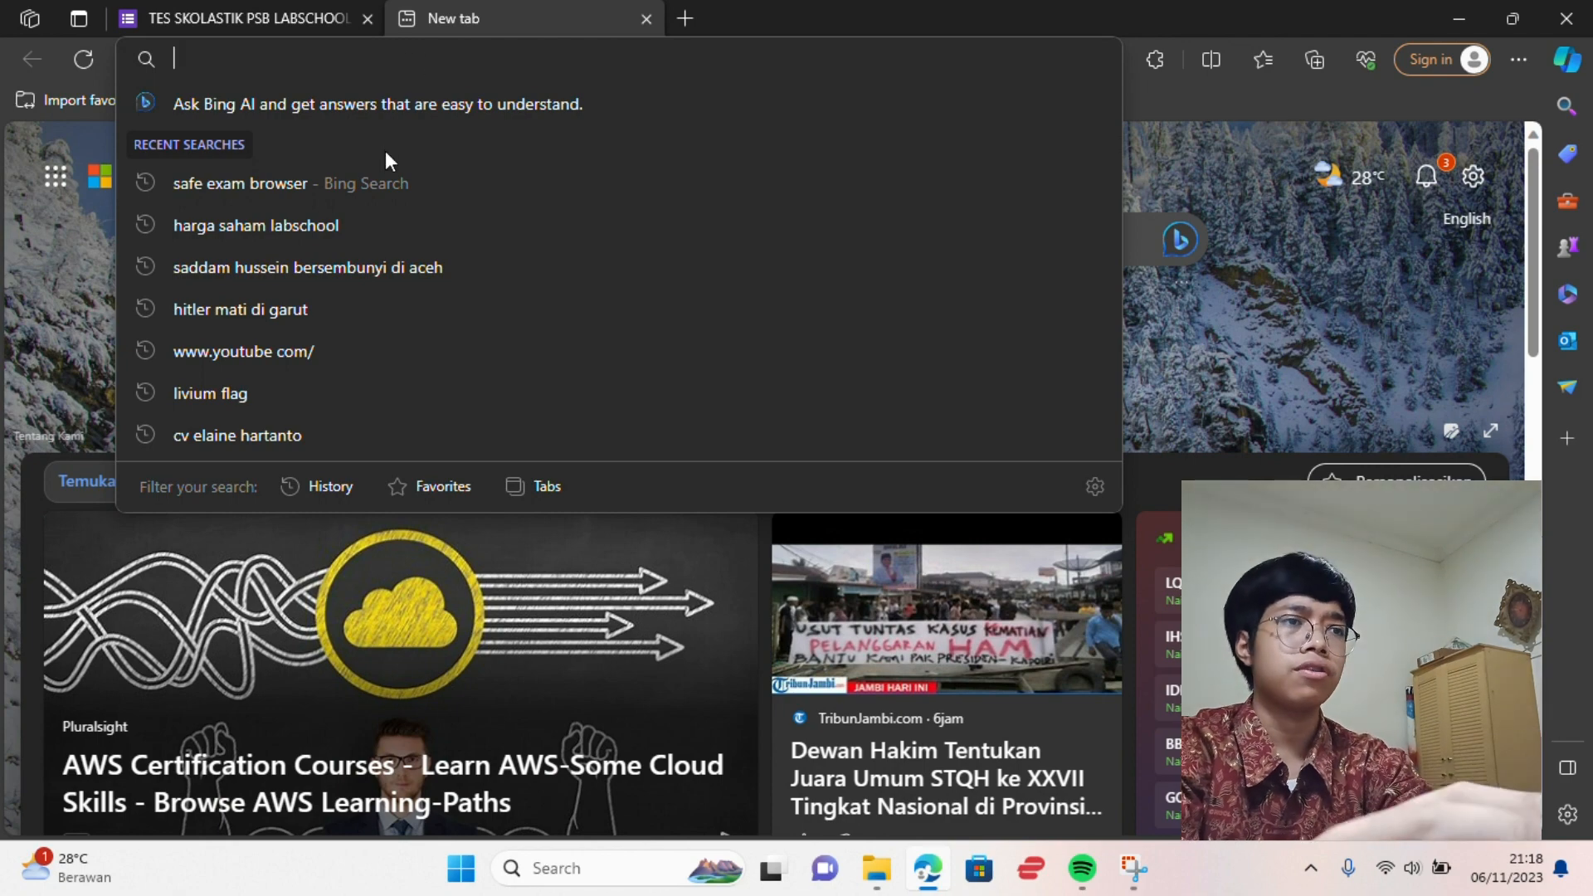
key(Down)
click(389, 182)
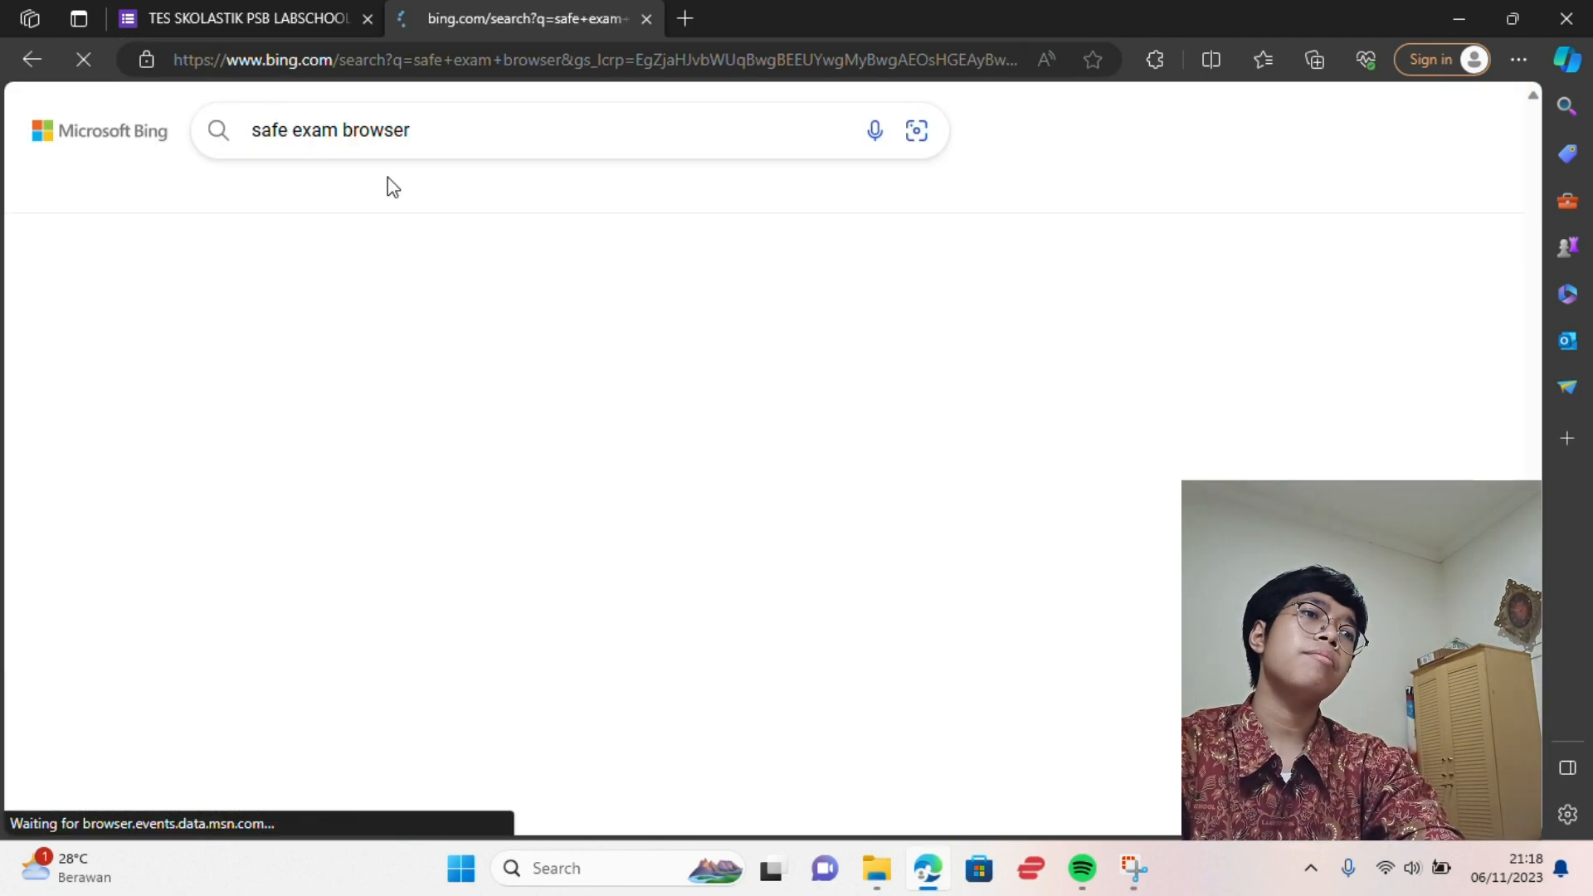
scroll(359, 498, down, 1)
scroll(358, 498, down, 2)
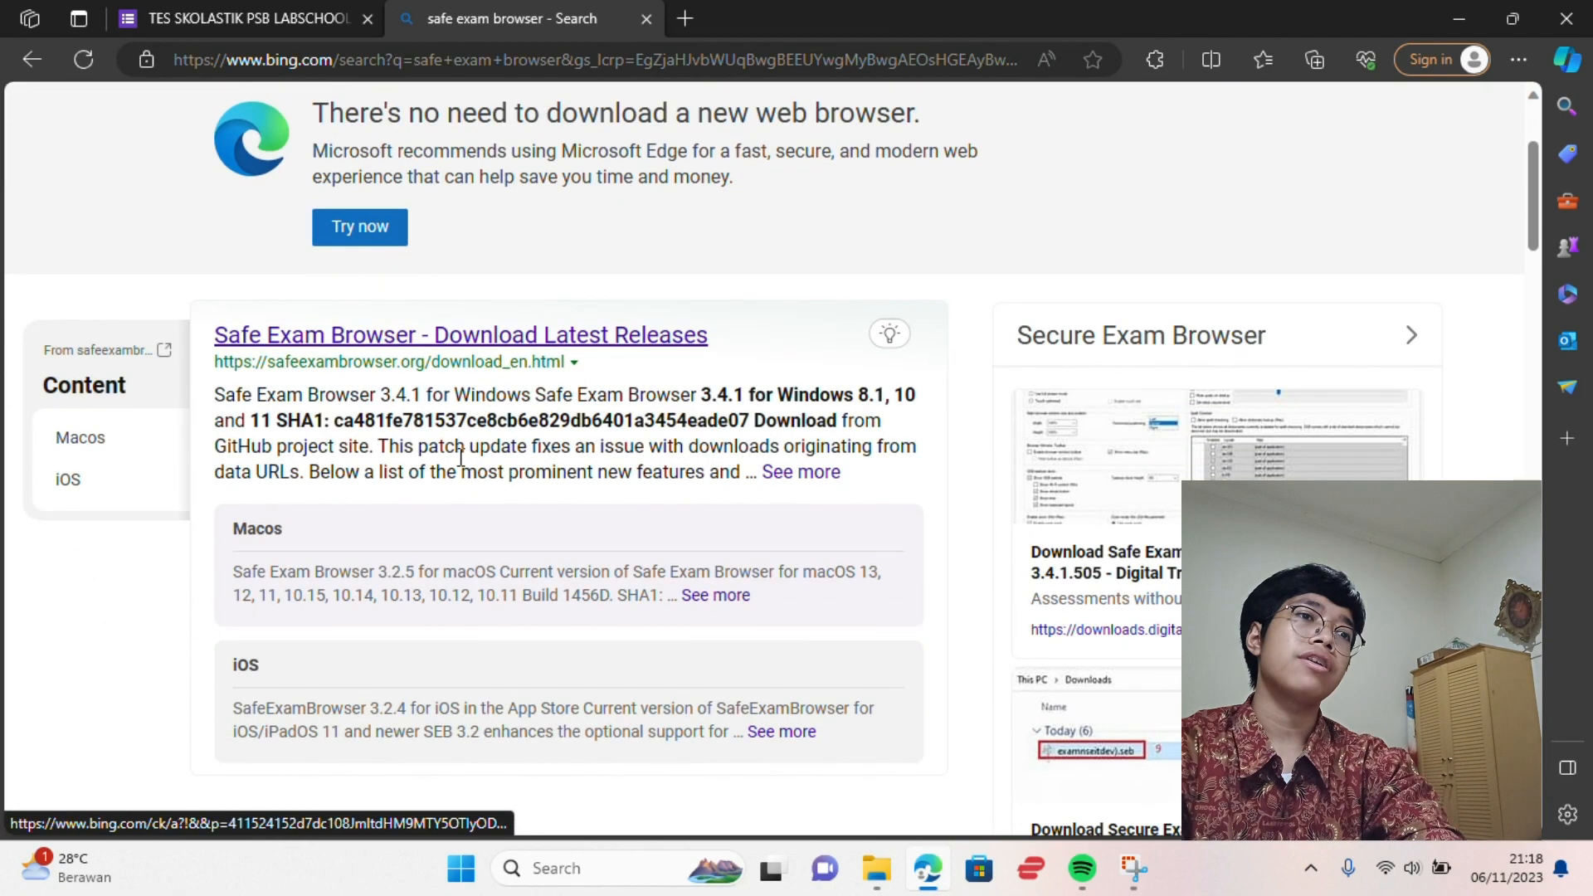
click(562, 337)
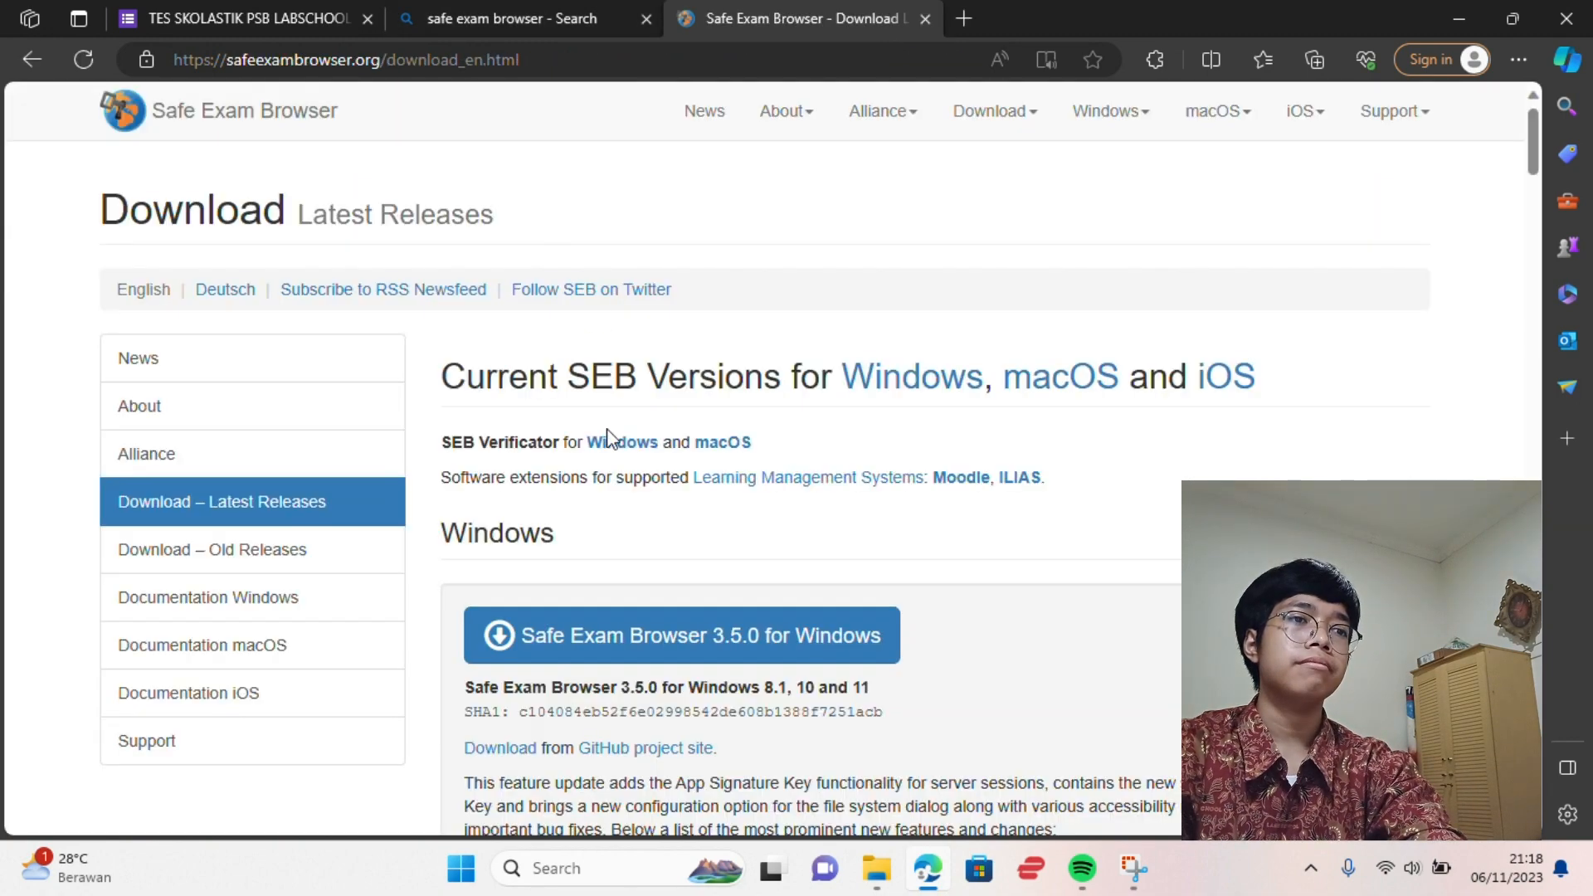
Scroll through the Windows 3.5.0 and macOS 3.3 download sections, returning to Windows 3.5.0
scroll(588, 527, down, 4)
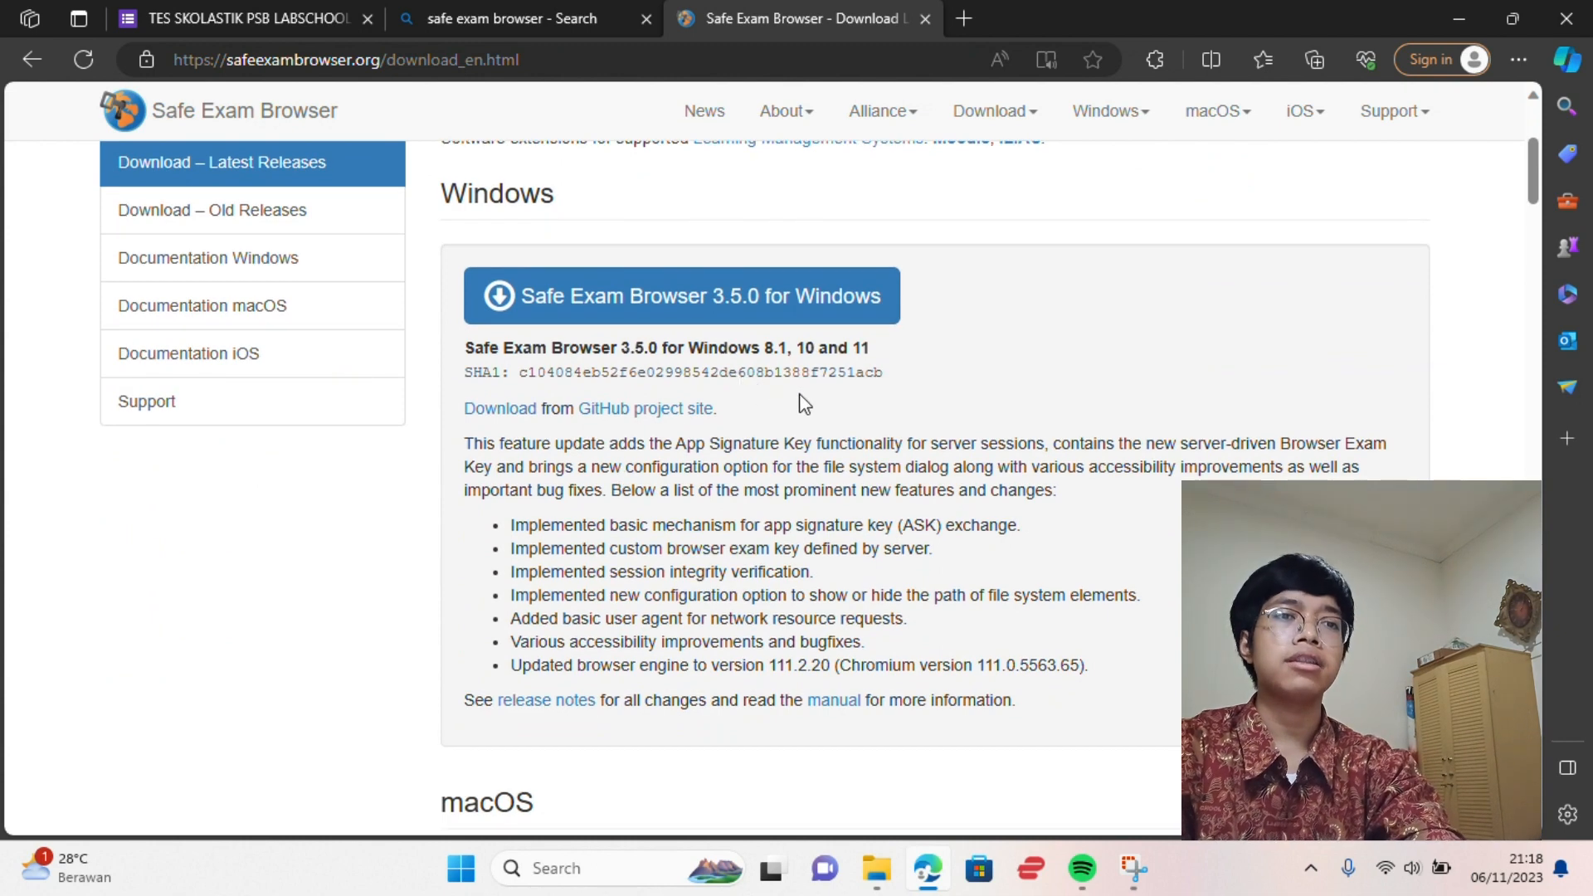
scroll(803, 405, down, 4)
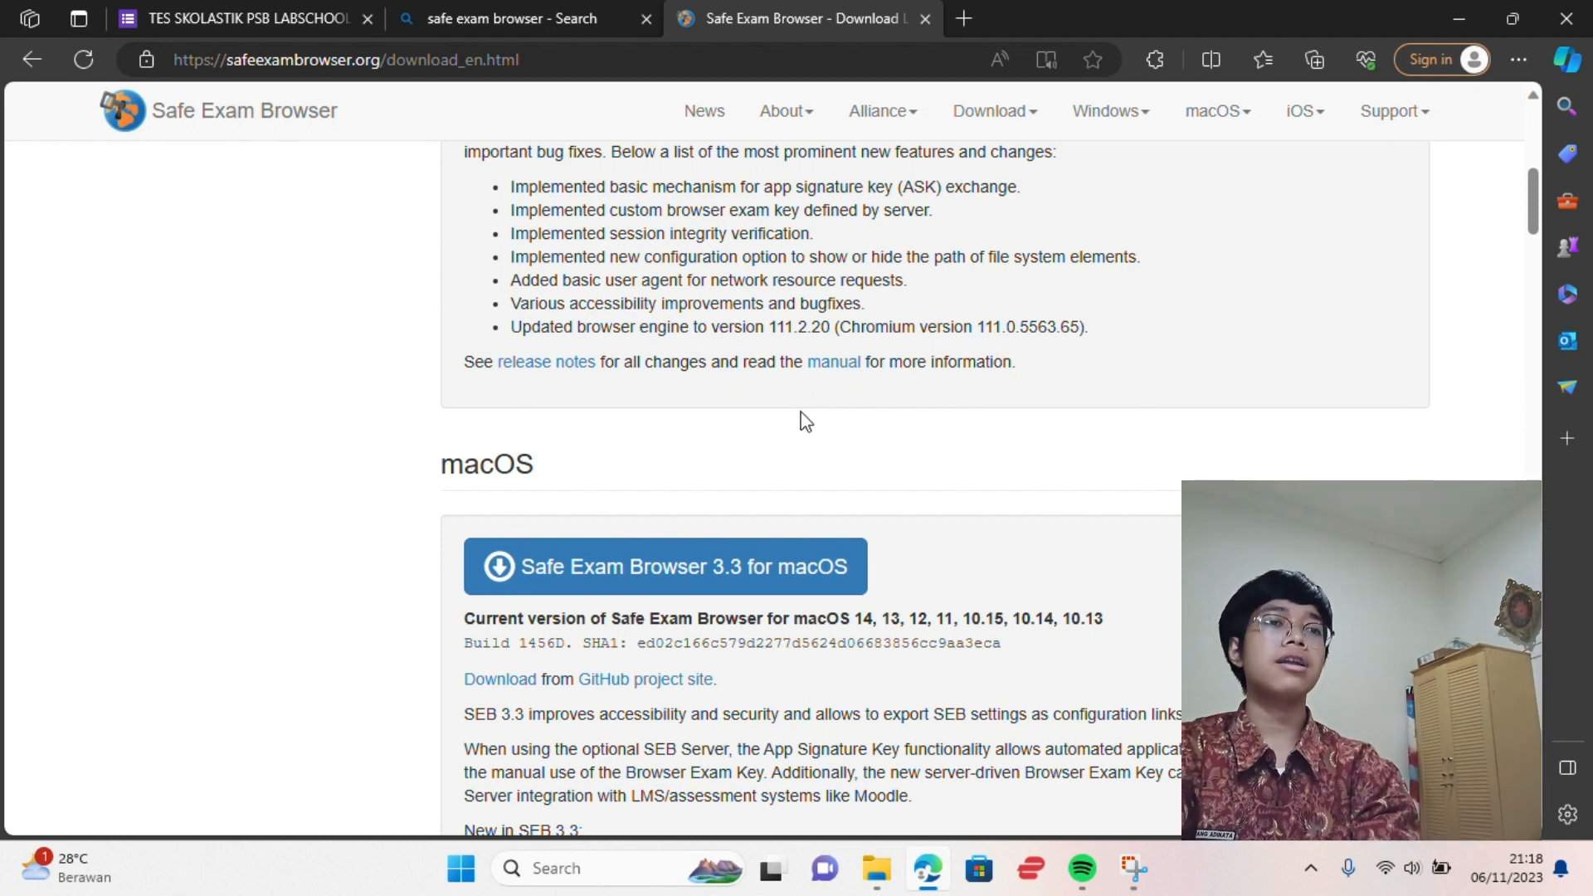
scroll(803, 419, up, 4)
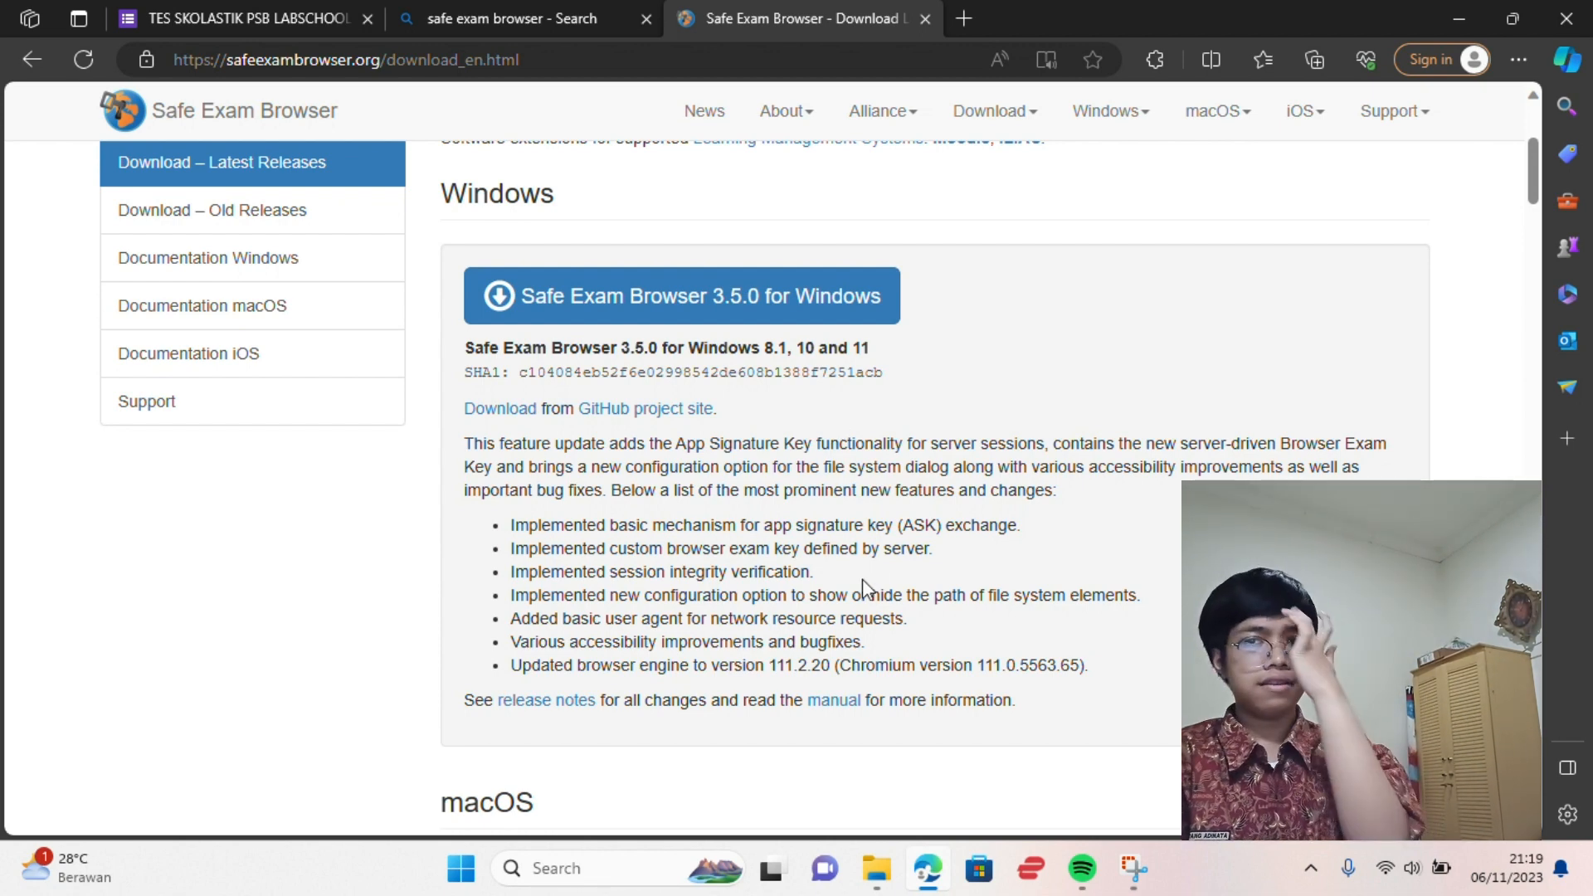
Browse to C:\Program Files\SafeExamBrowser\Configuration in File Explorer and launch SEBConfigTool
click(873, 881)
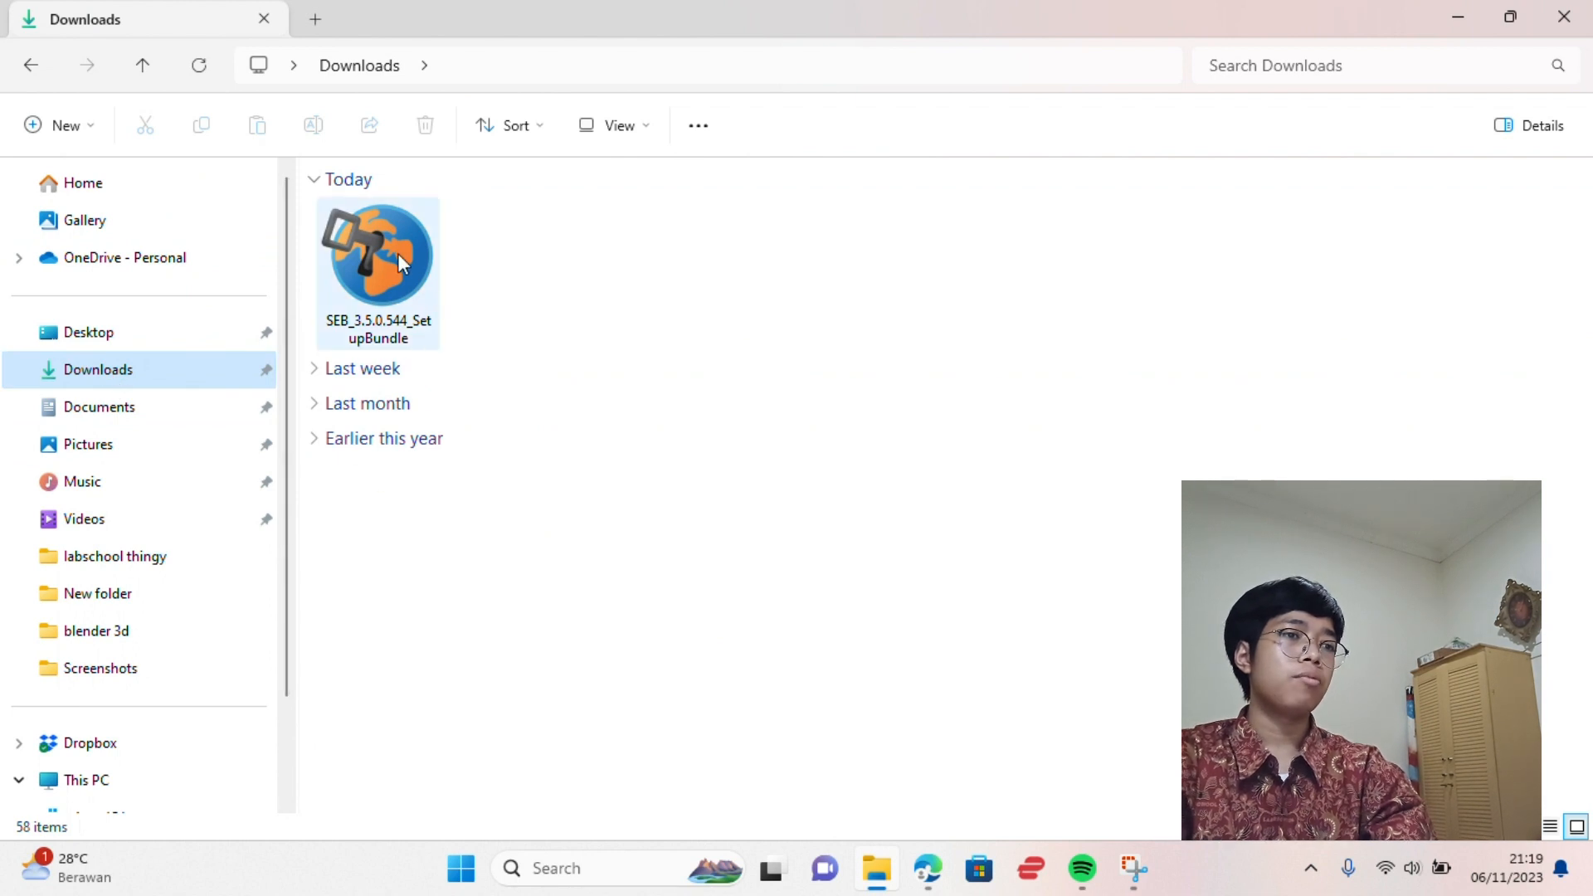
scroll(196, 538, down, 1)
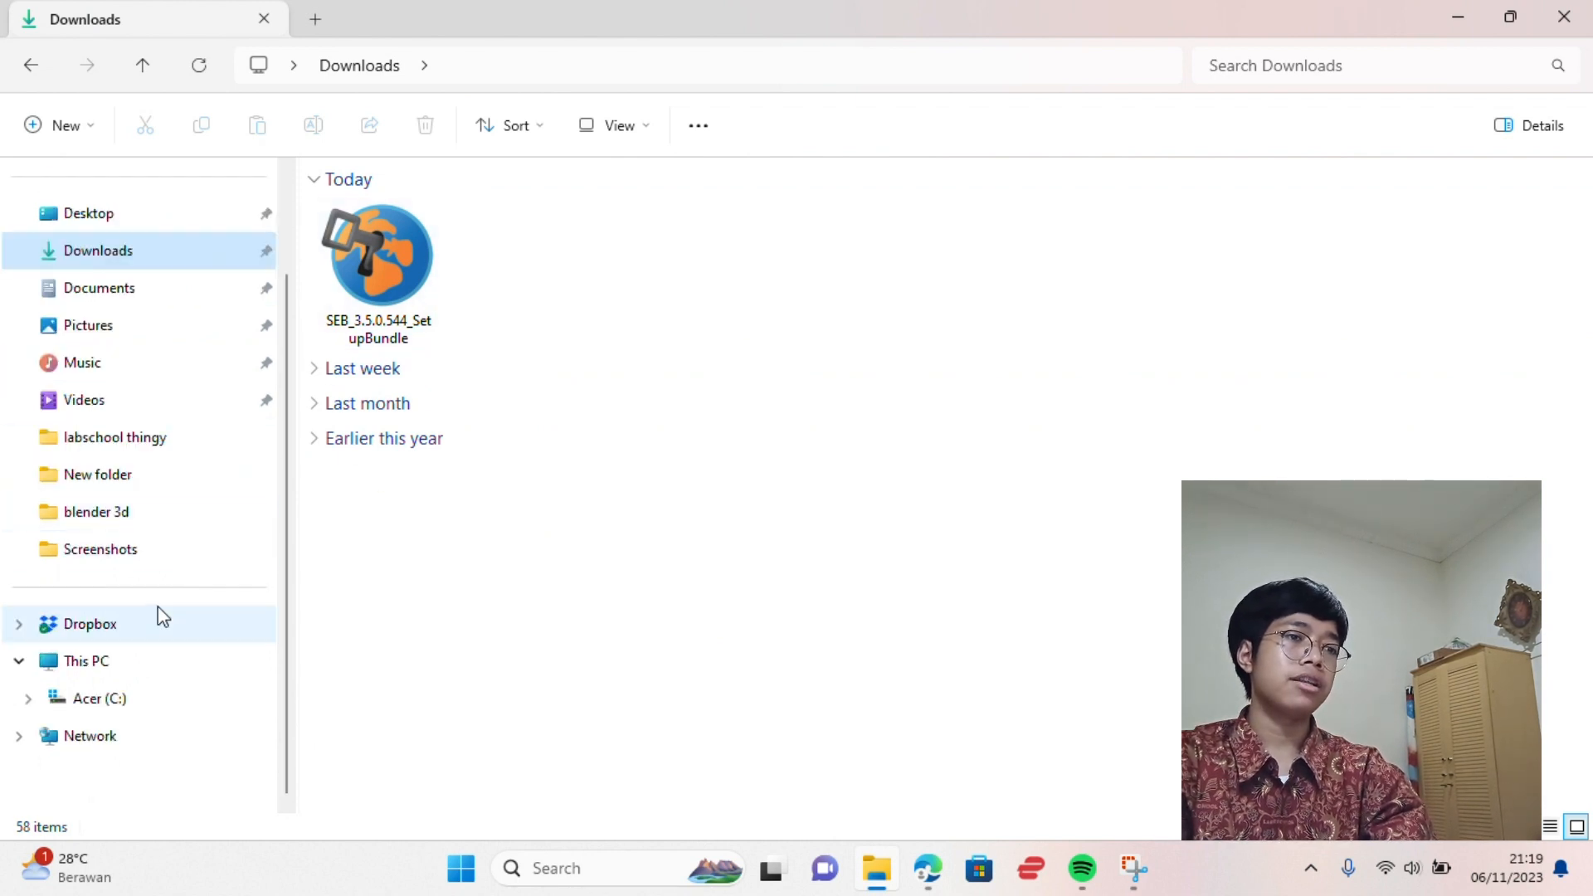
click(150, 697)
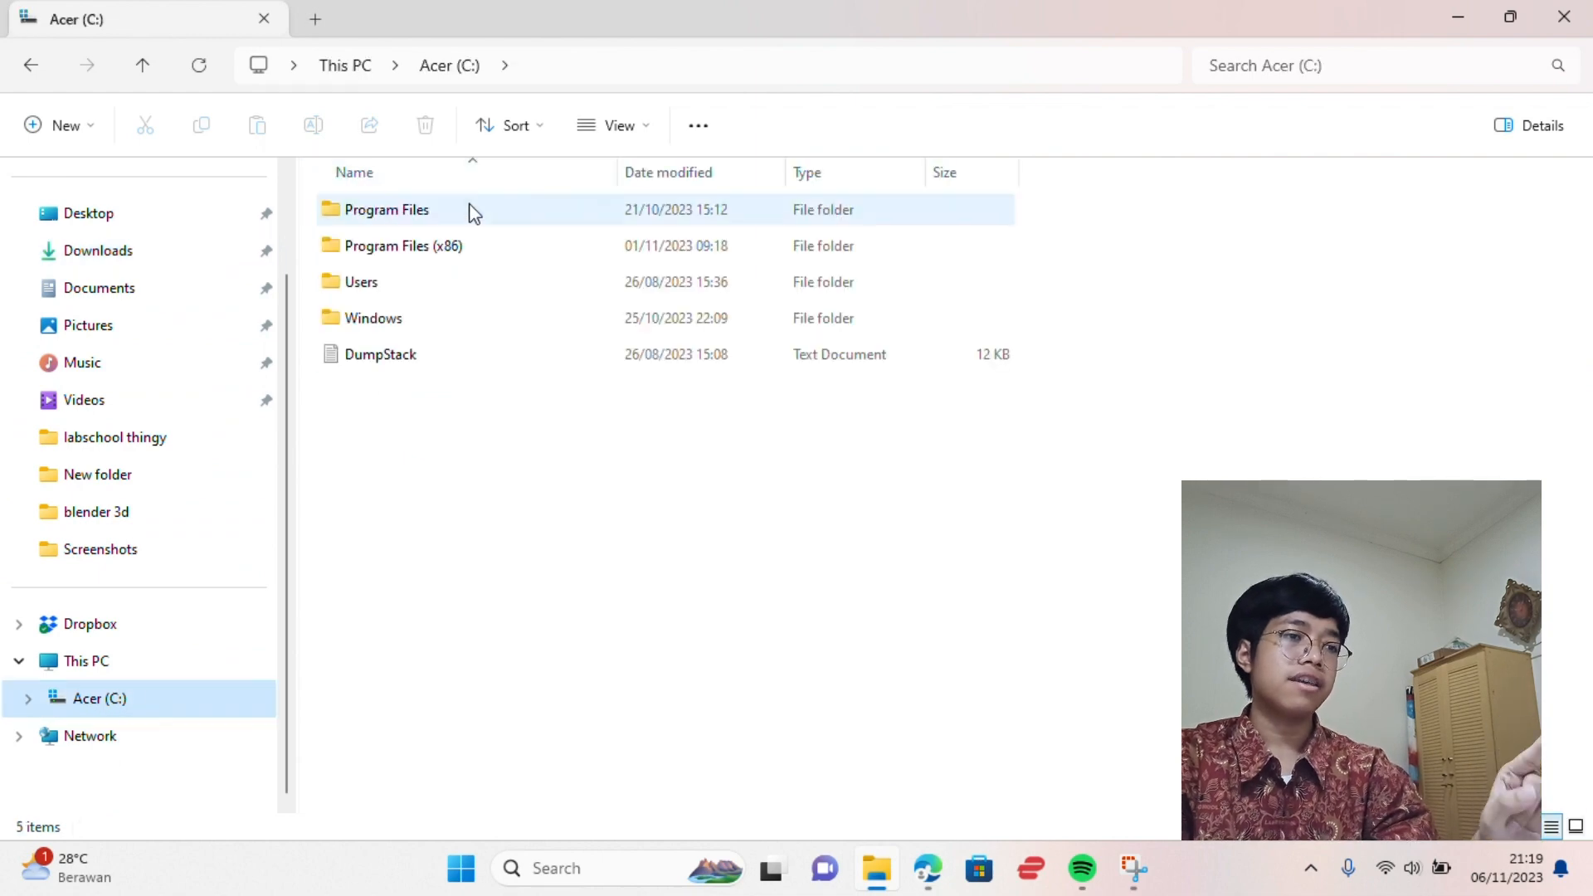
double_click(473, 210)
scroll(411, 373, down, 2)
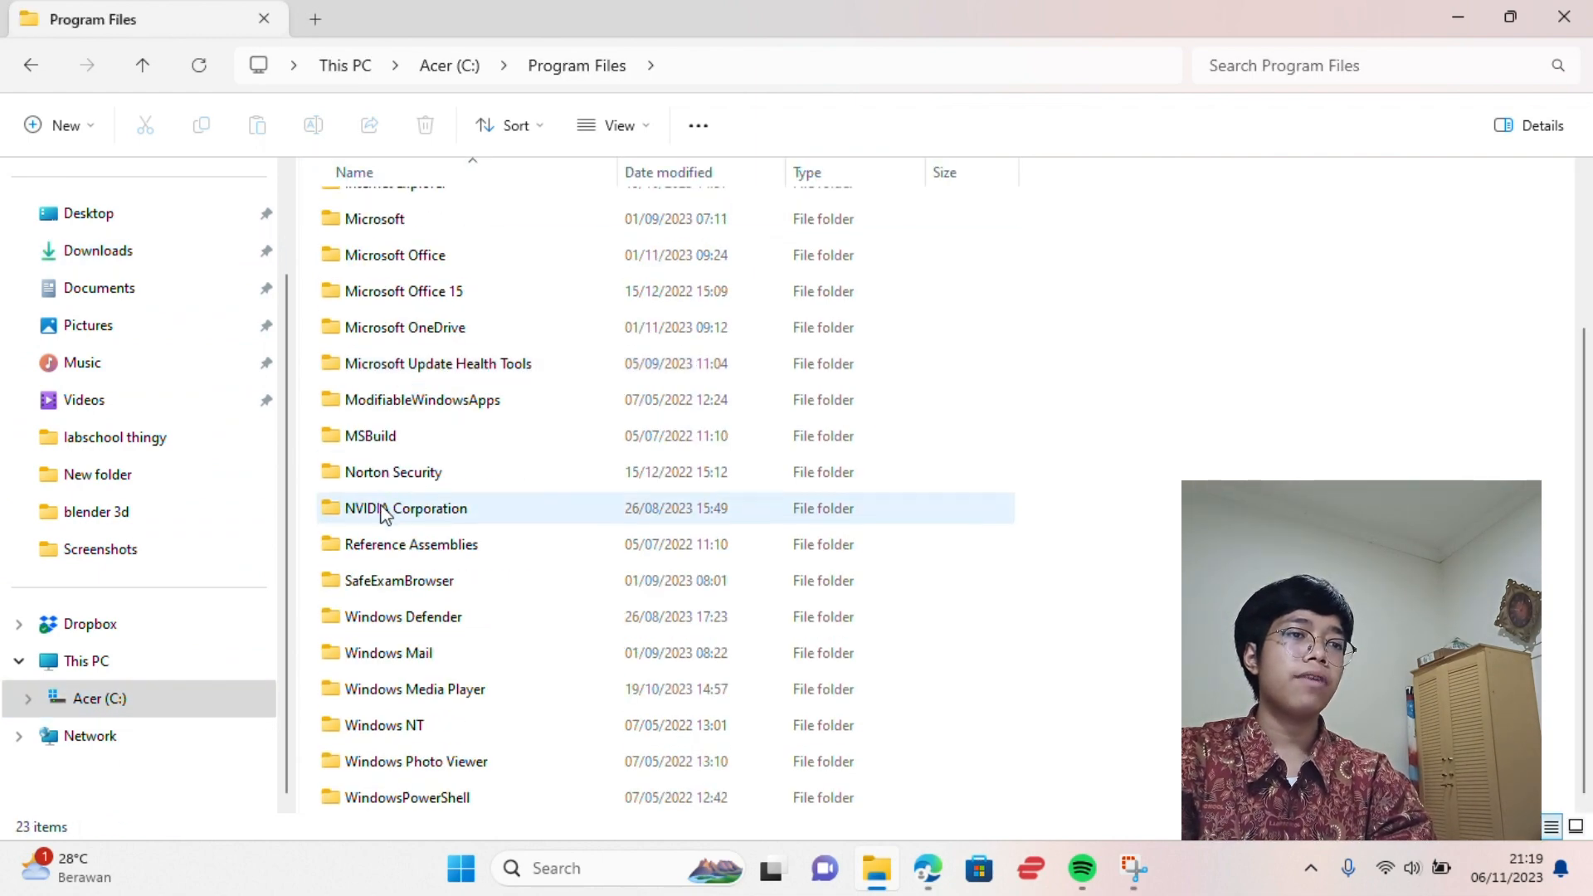
double_click(388, 580)
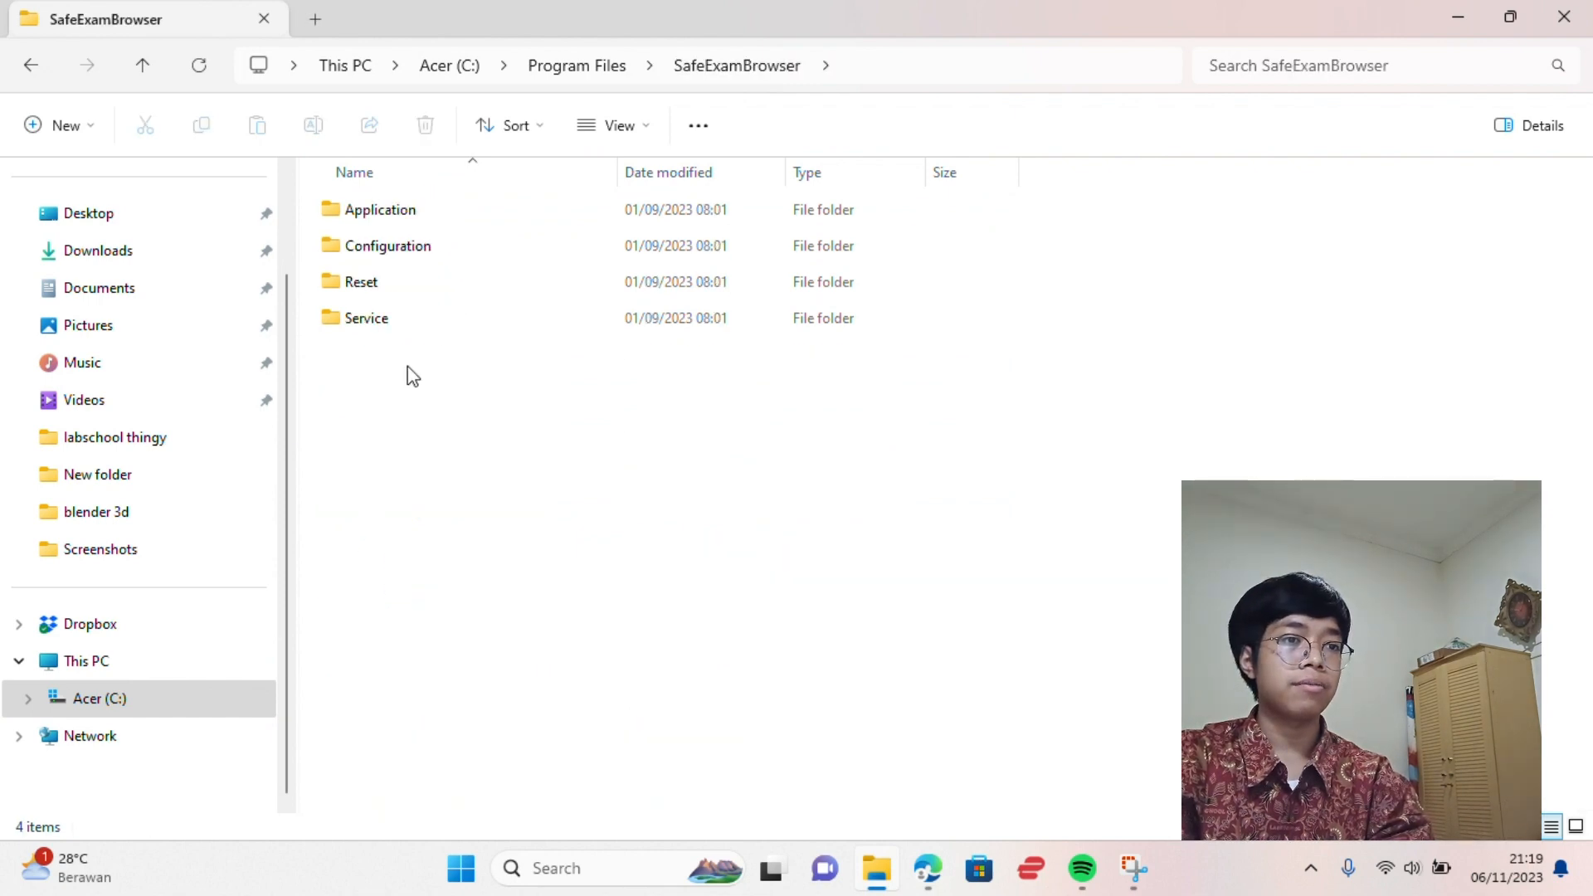
double_click(388, 246)
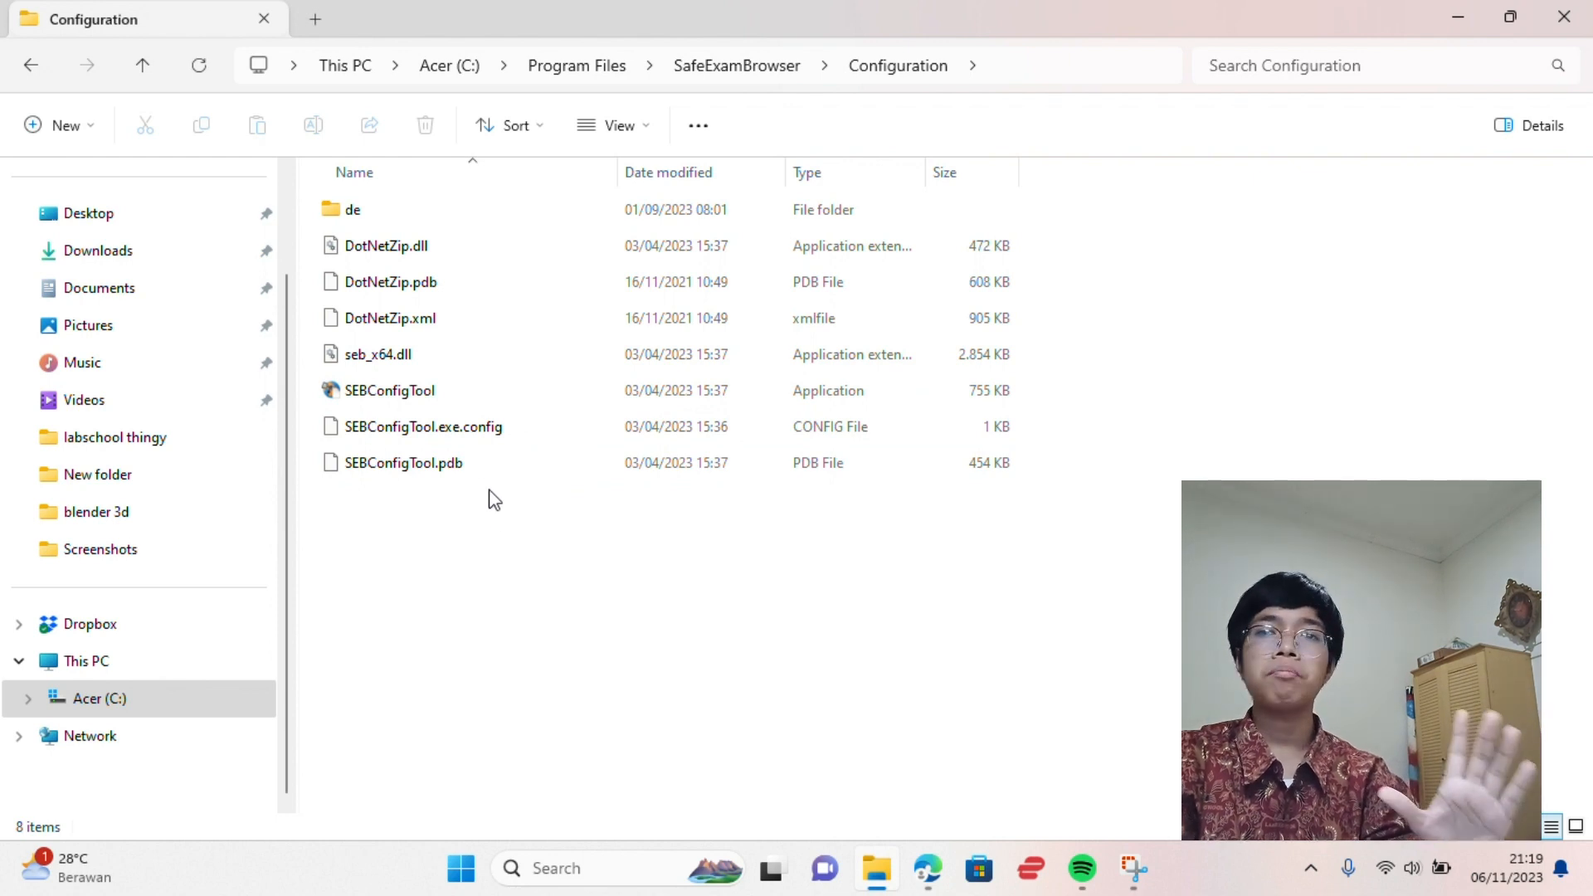
double_click(455, 393)
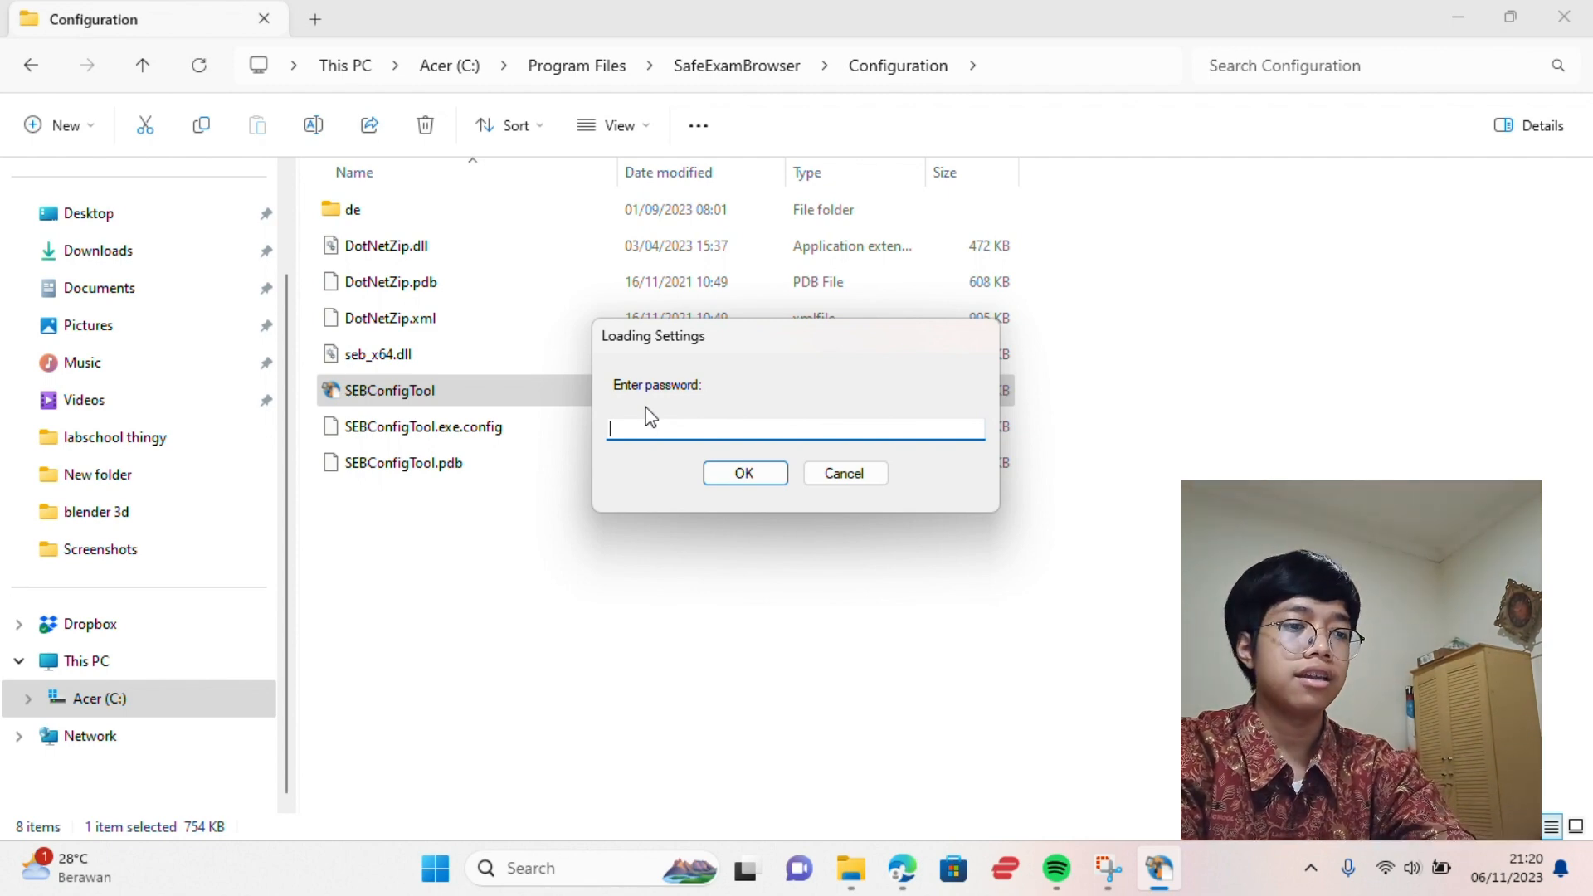
Enter the settings password and then the administrator password to load the client settings
text(••••)
key(Return)
text(•••)
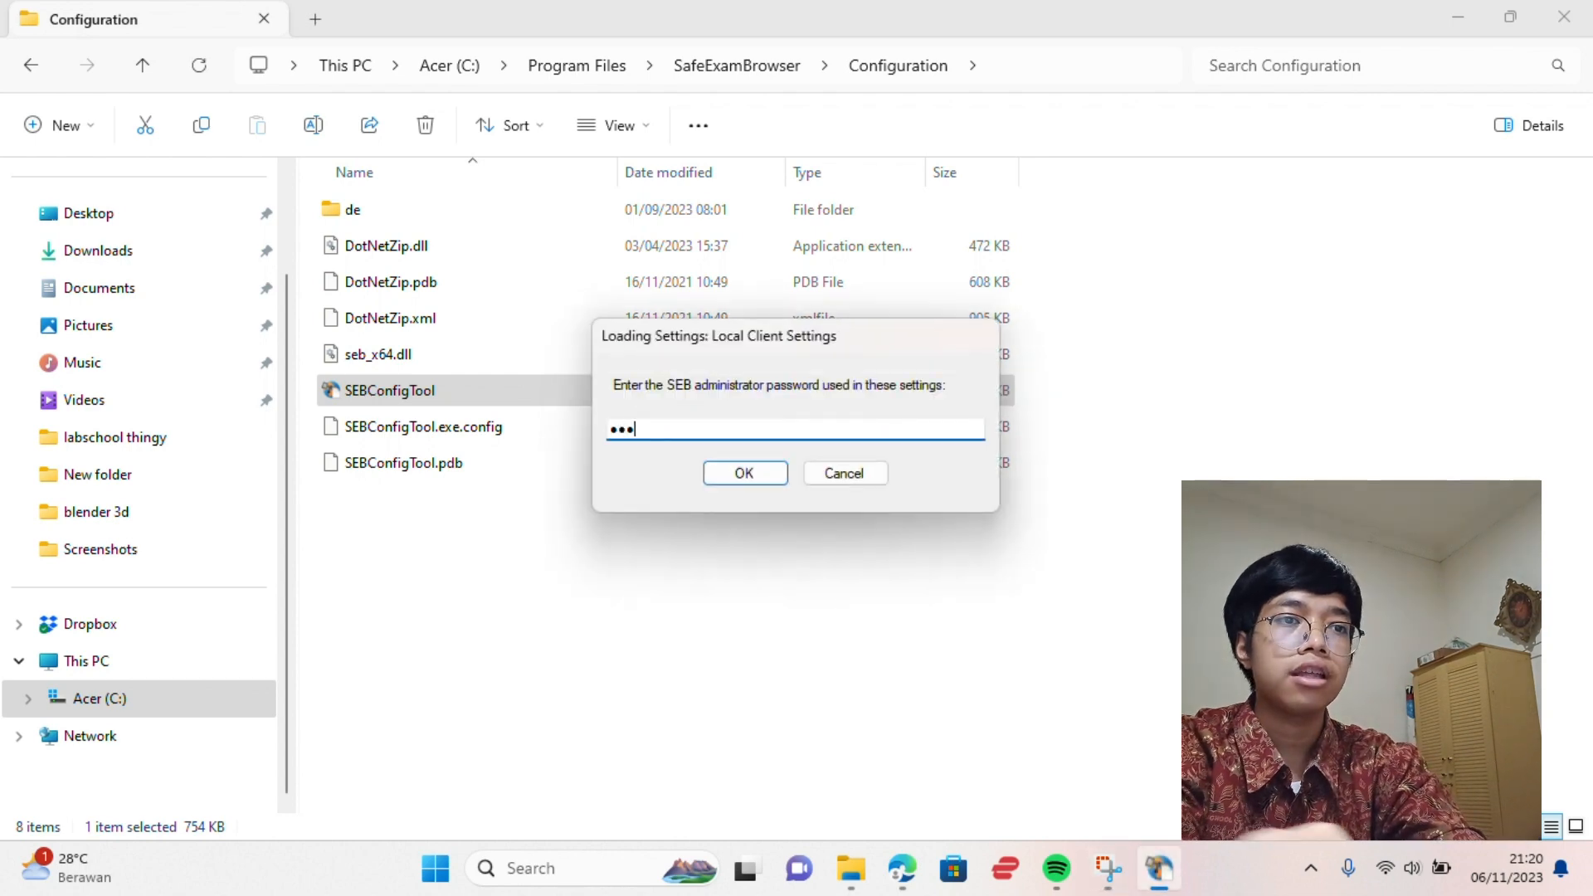
text(•)
key(Return)
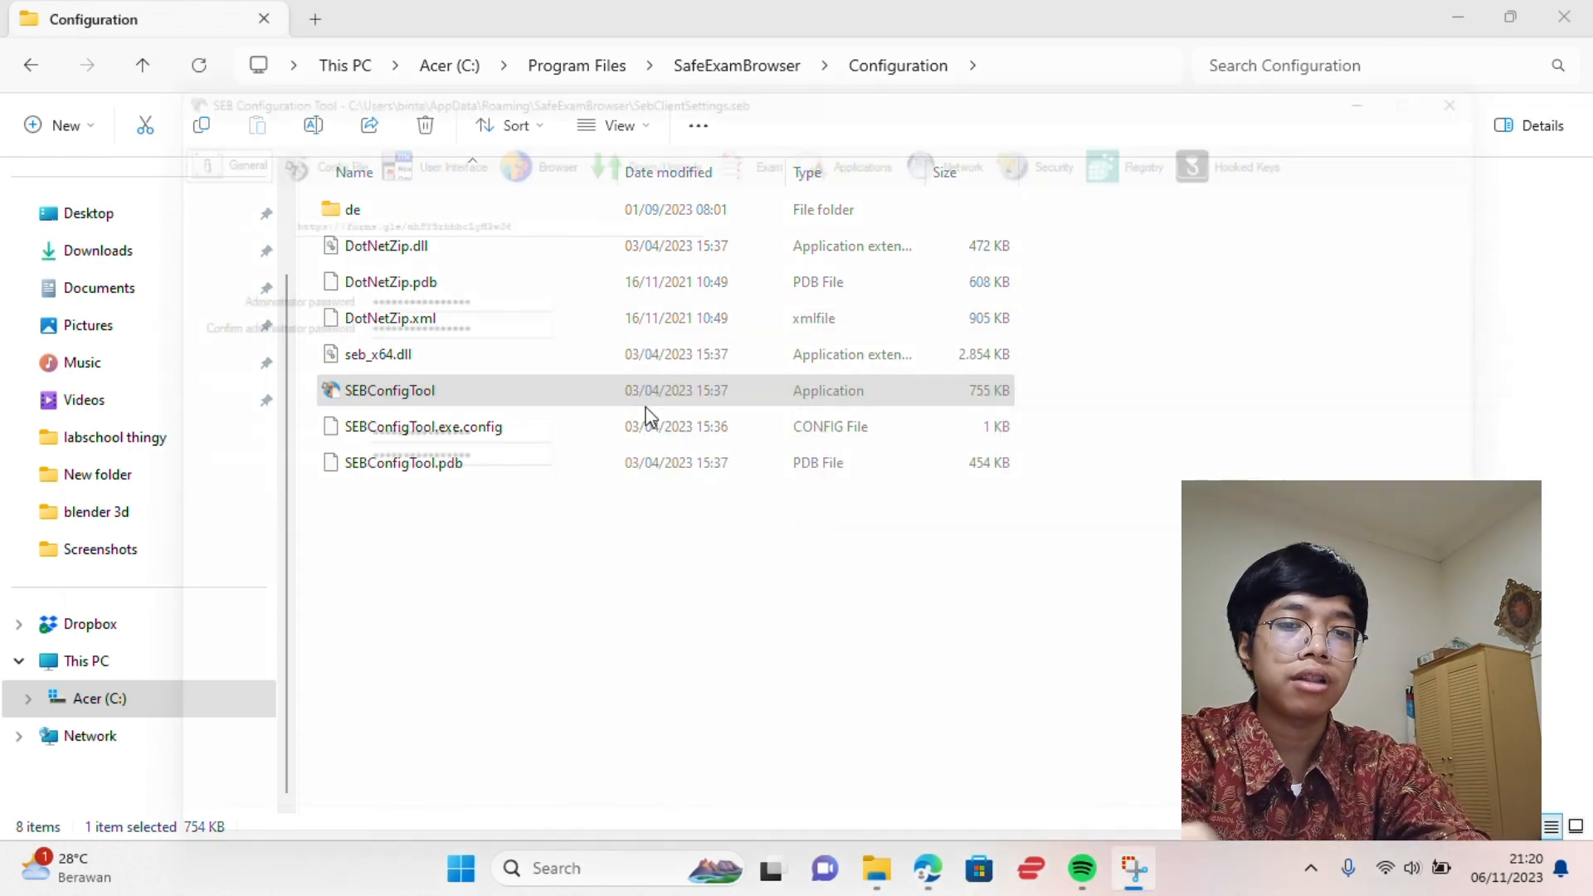
Empty the Start URL field and minimize the SEB Configuration Tool
click(500, 197)
key(ctrl+a)
key(BackSpace)
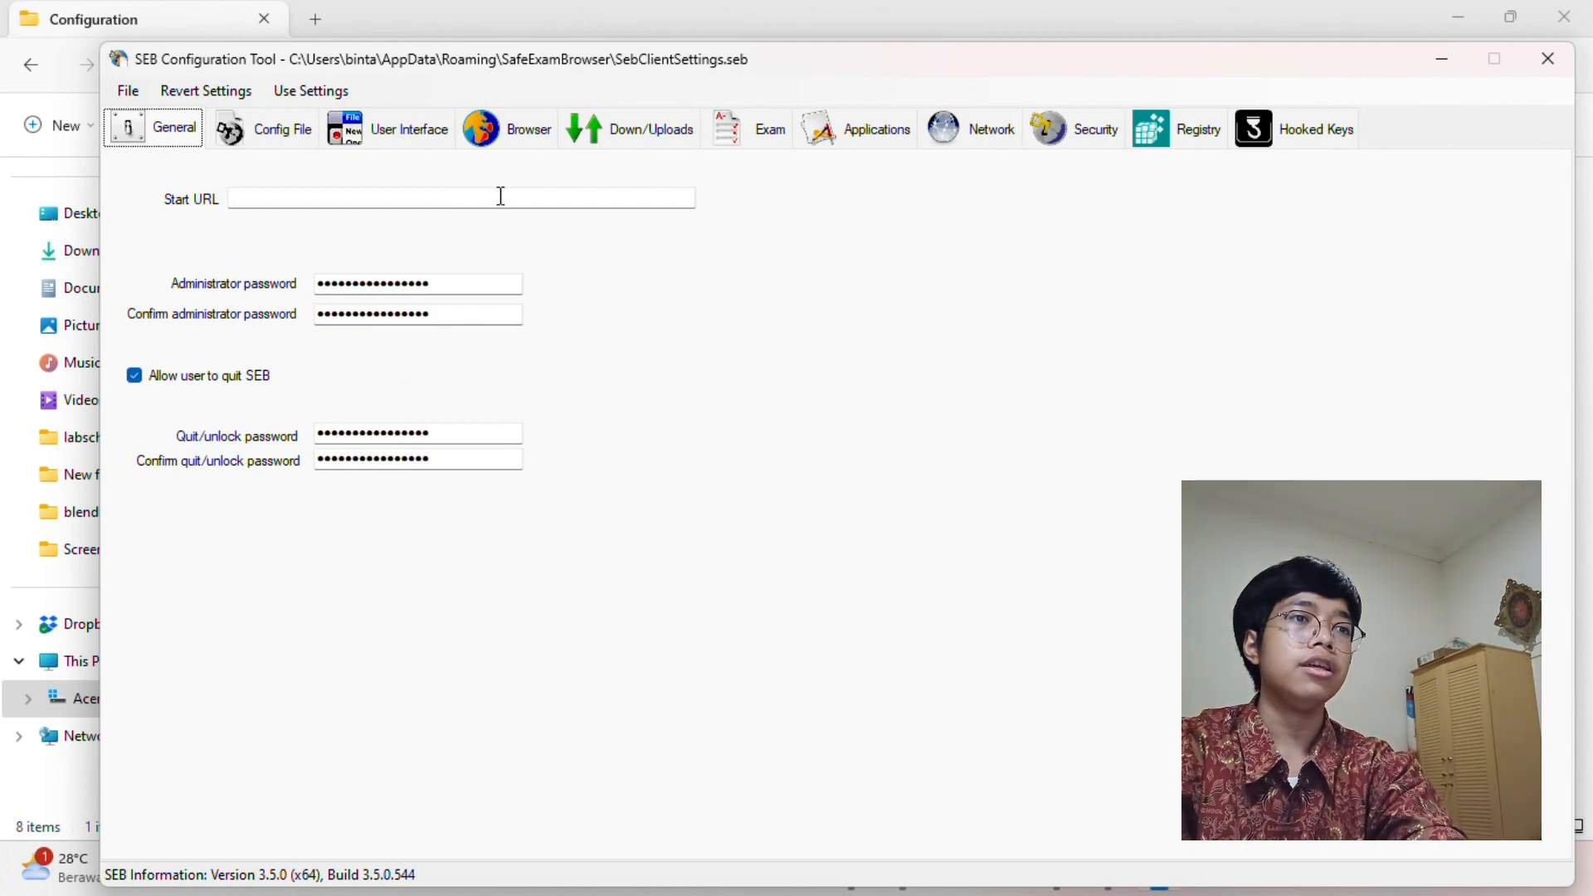
key(ctrl+z)
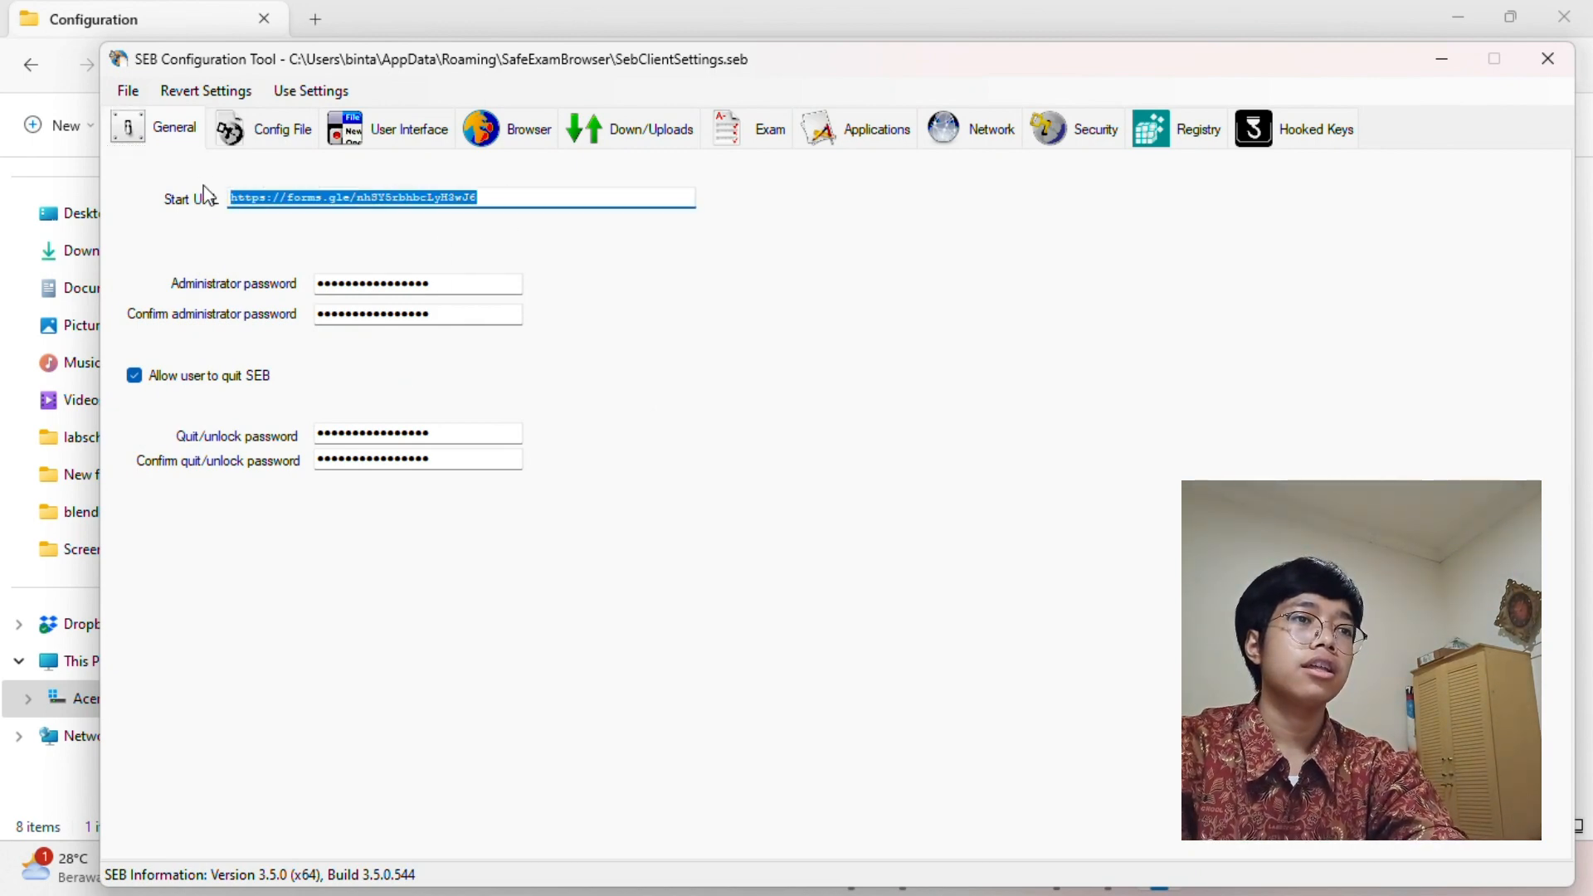
key(BackSpace)
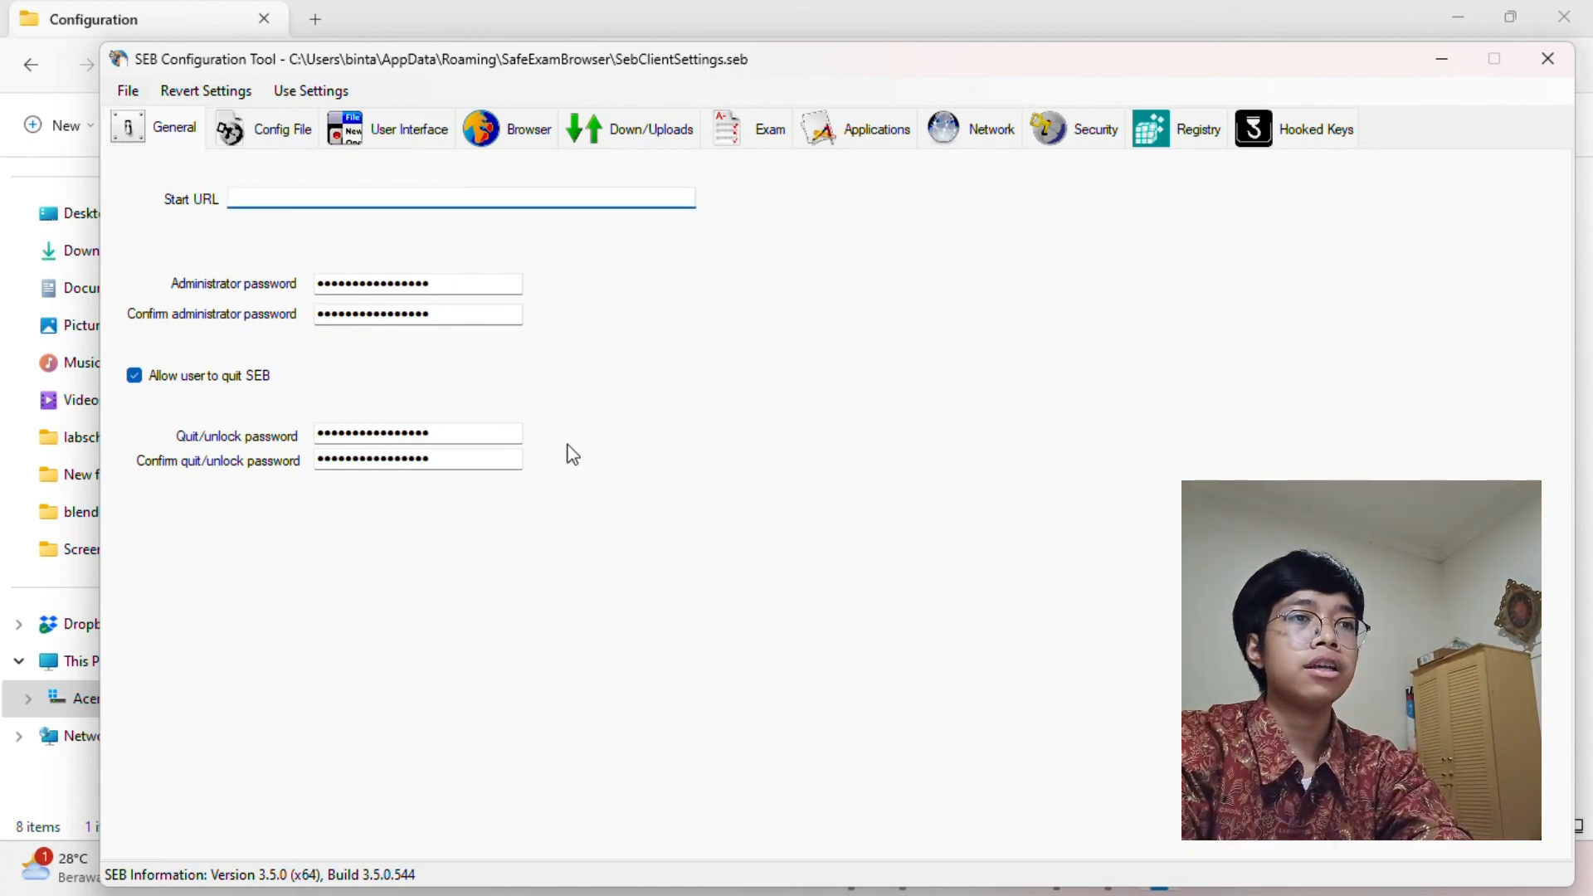
click(1442, 58)
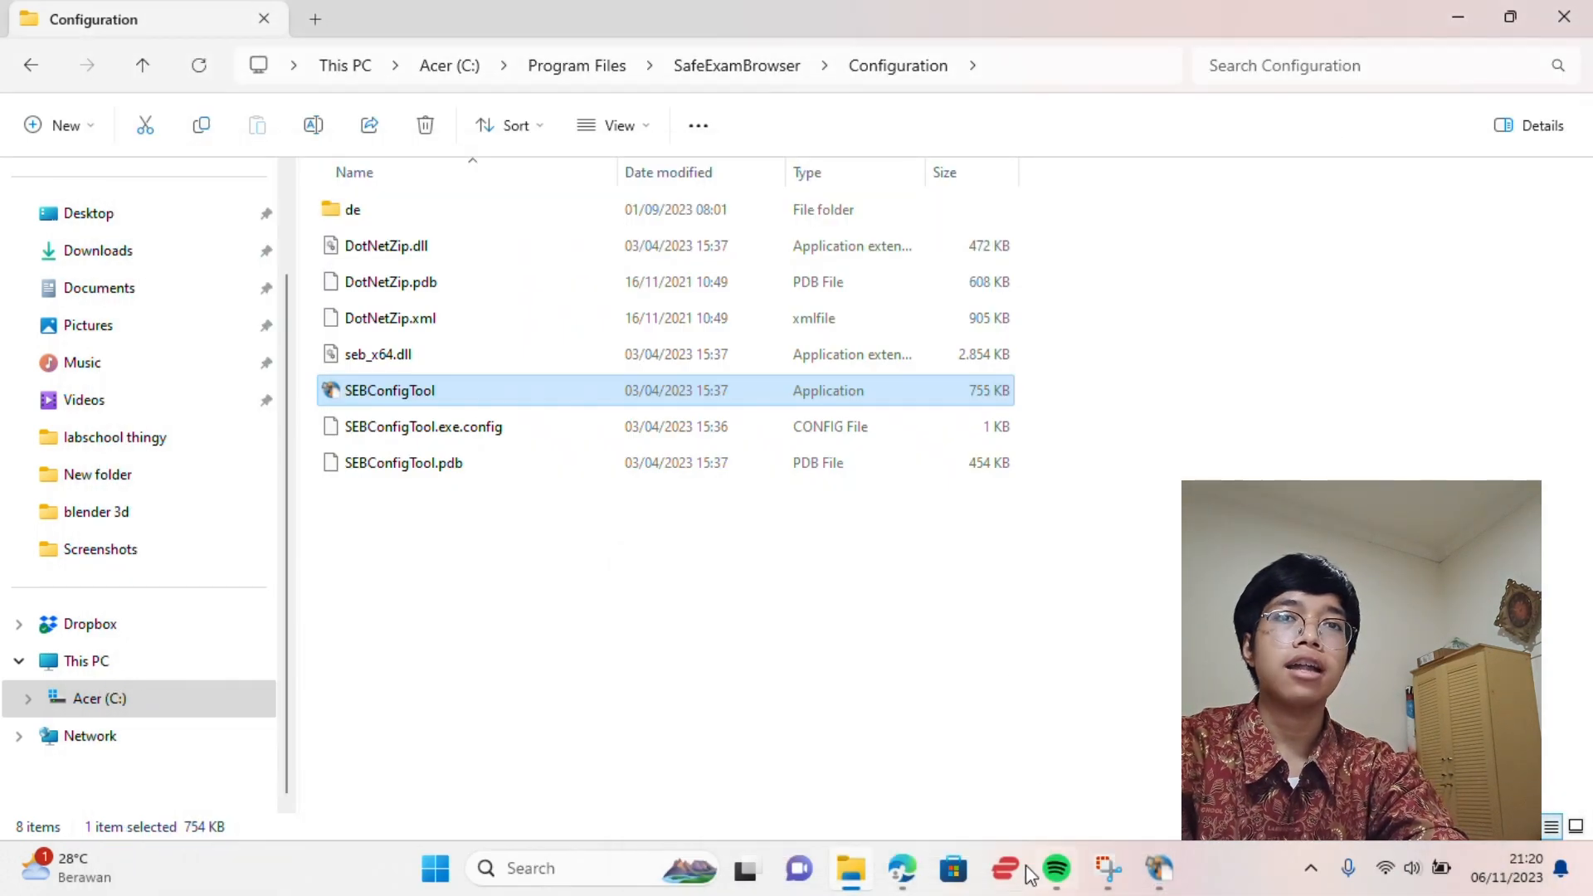
Back in Edge, reopen the 'Formulir tanpa judul' Google Form for editing from the browsing history
click(891, 772)
click(195, 3)
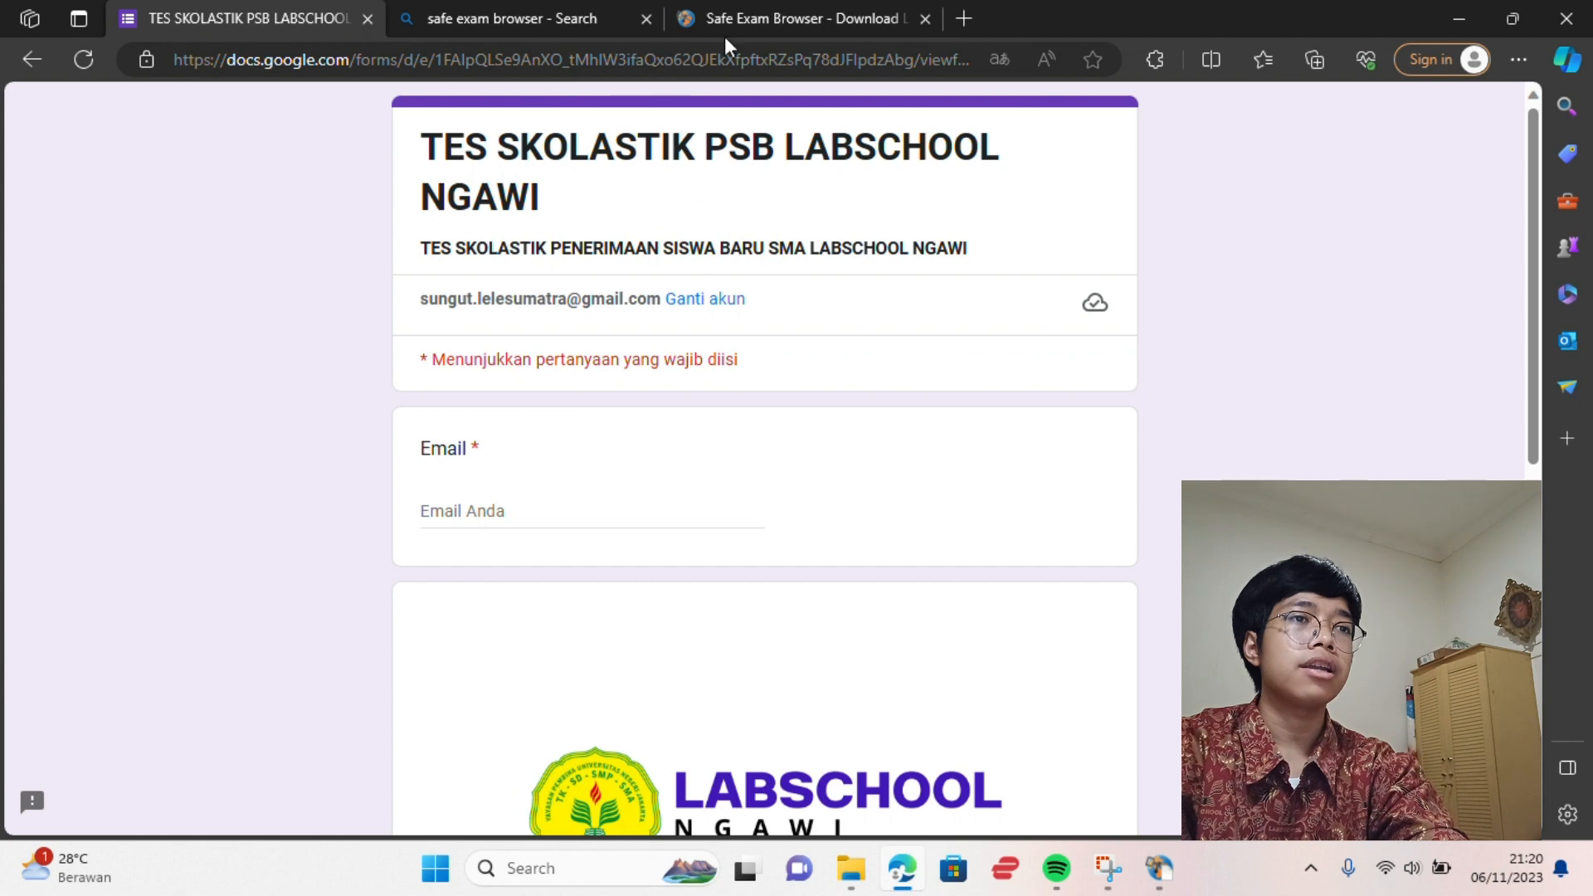
click(529, 75)
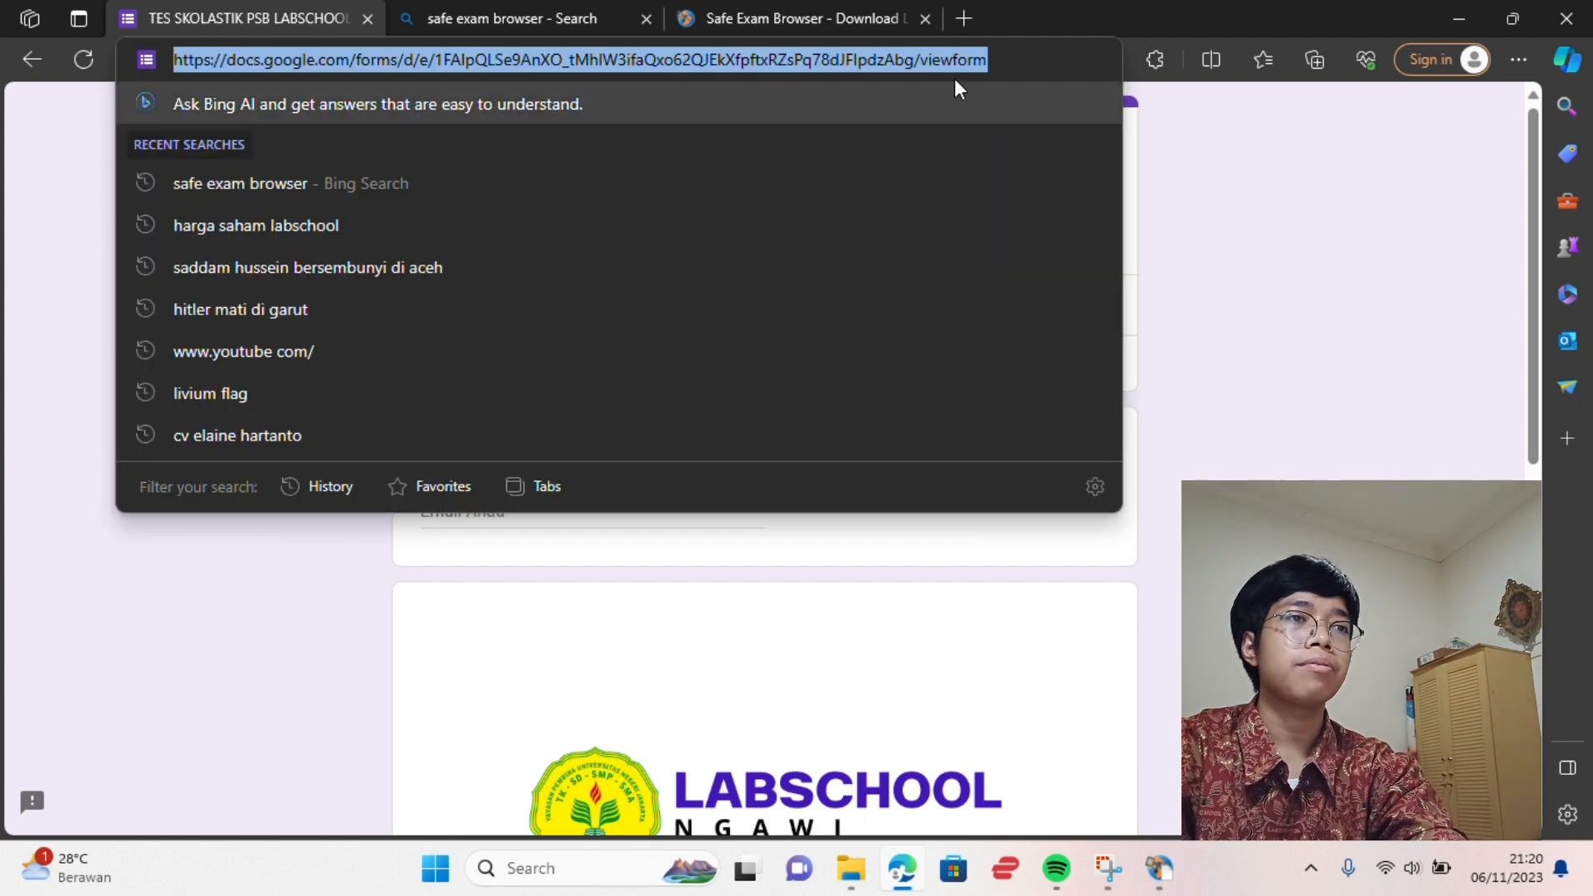
click(1018, 62)
click(1241, 158)
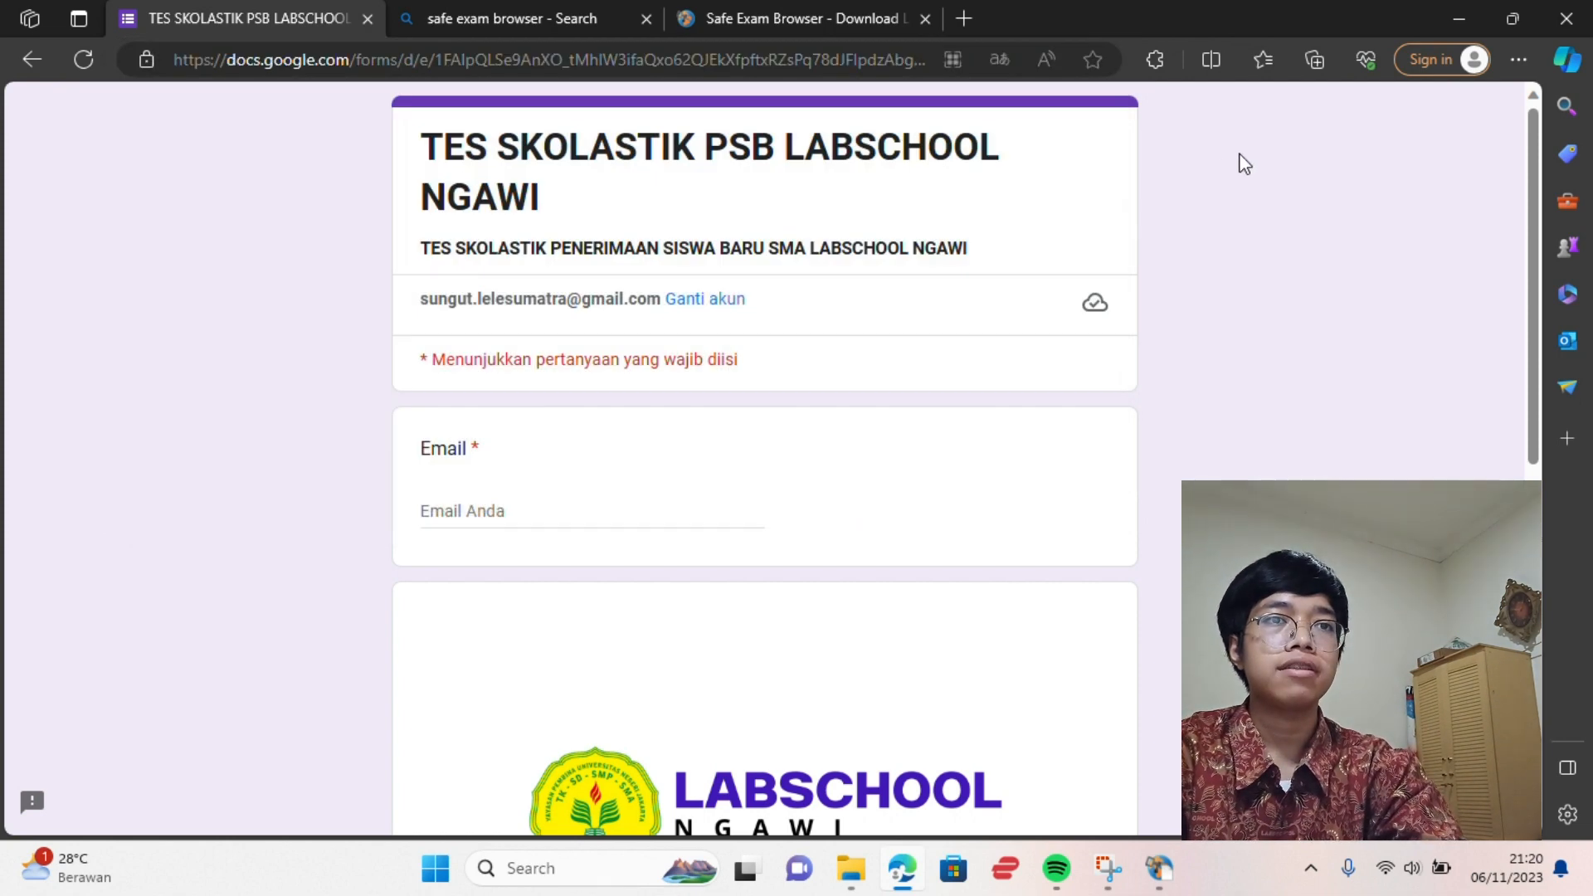
click(1516, 59)
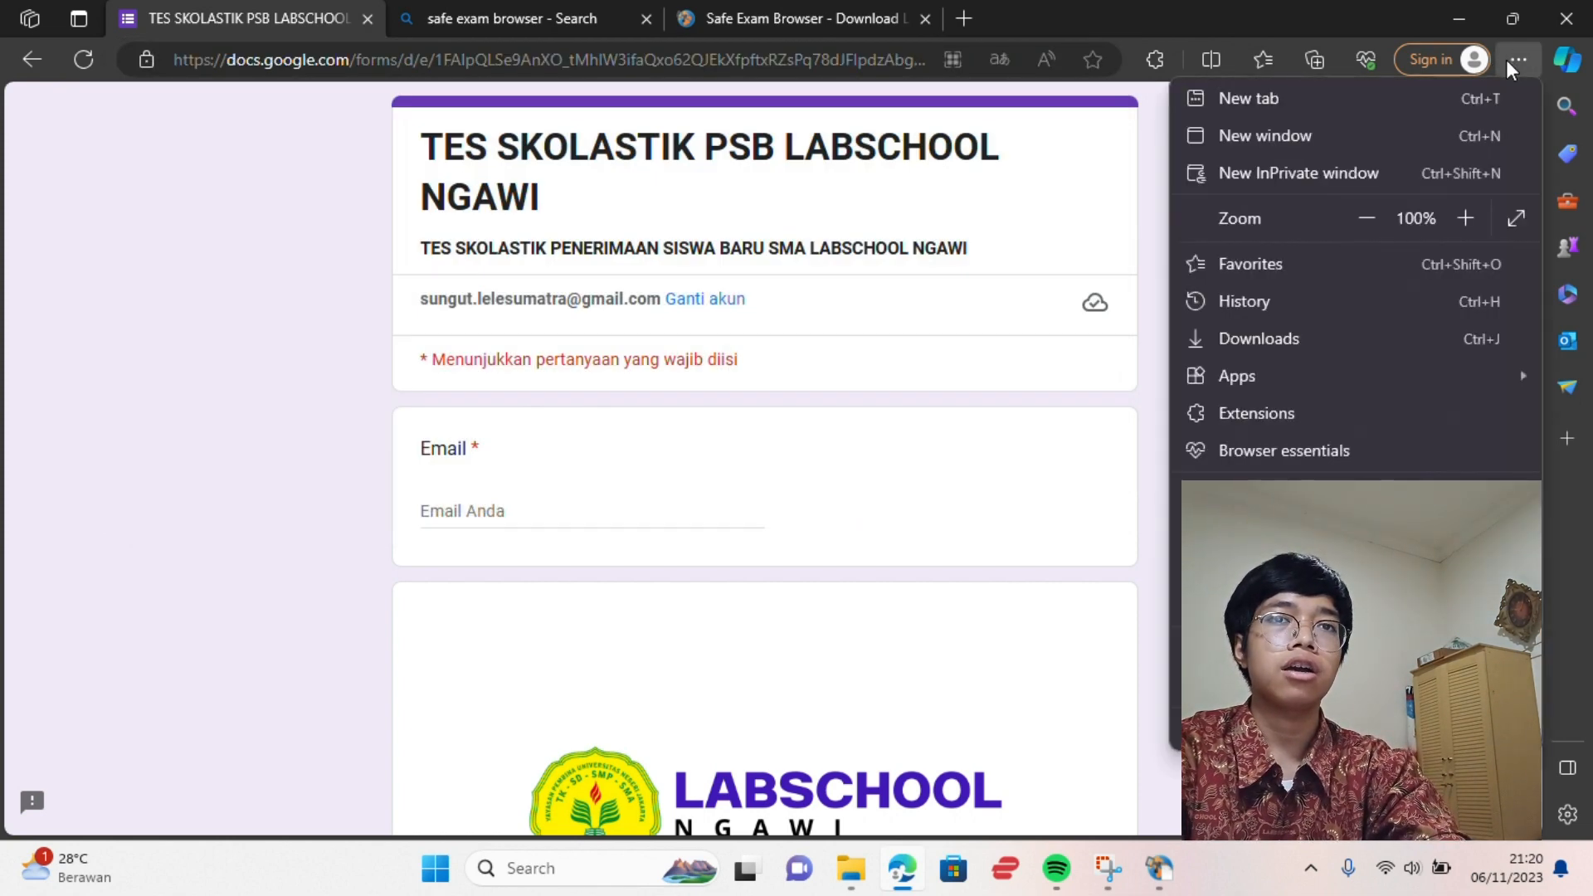
click(1327, 307)
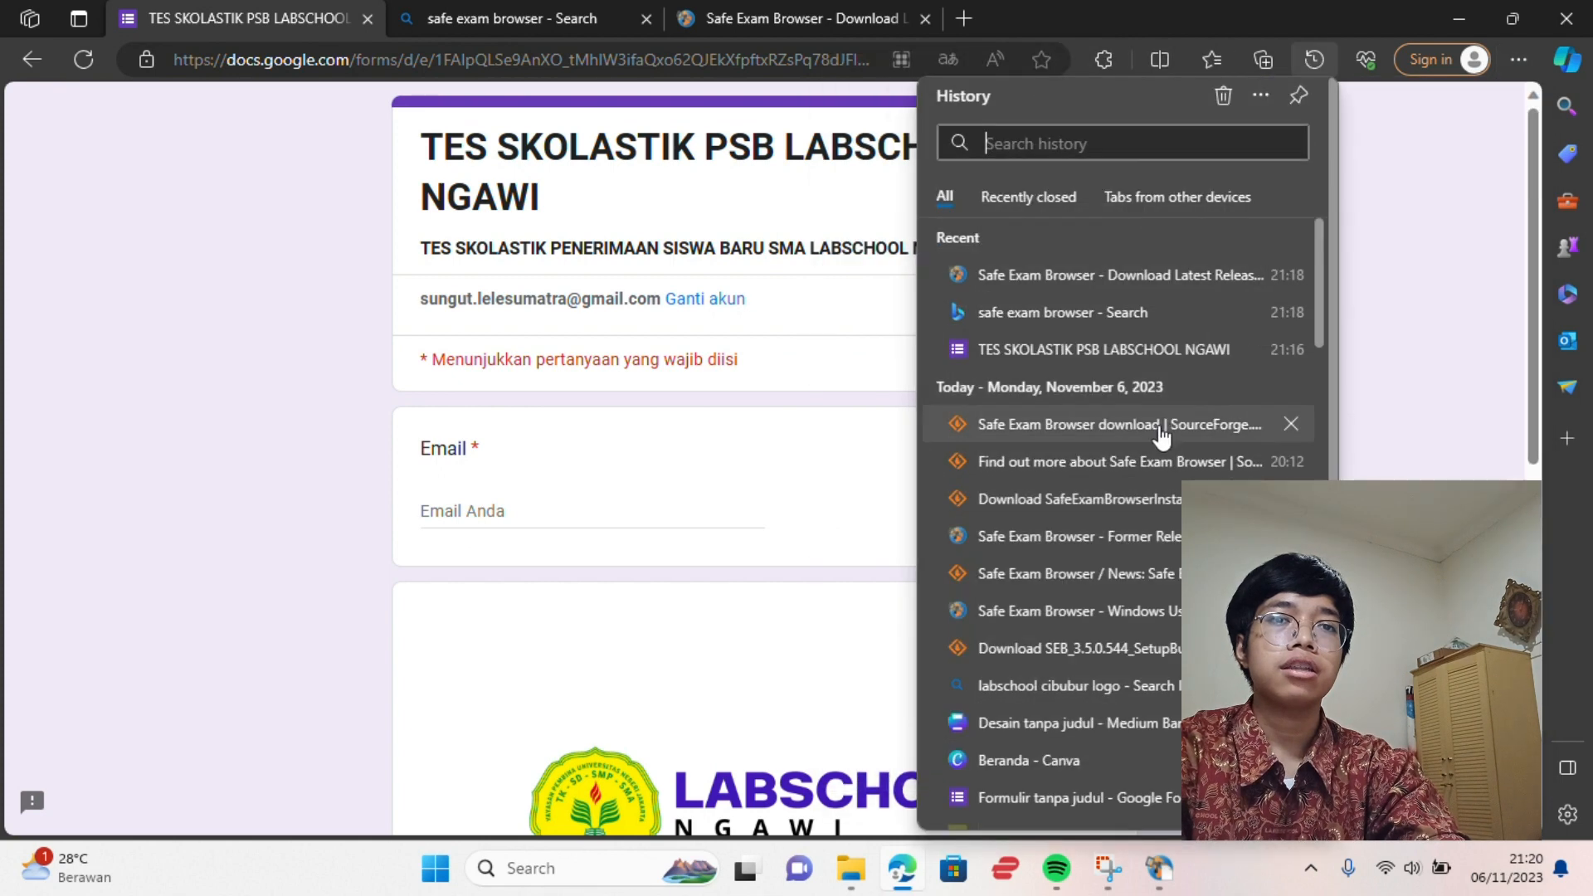
scroll(1122, 581, down, 2)
click(1119, 619)
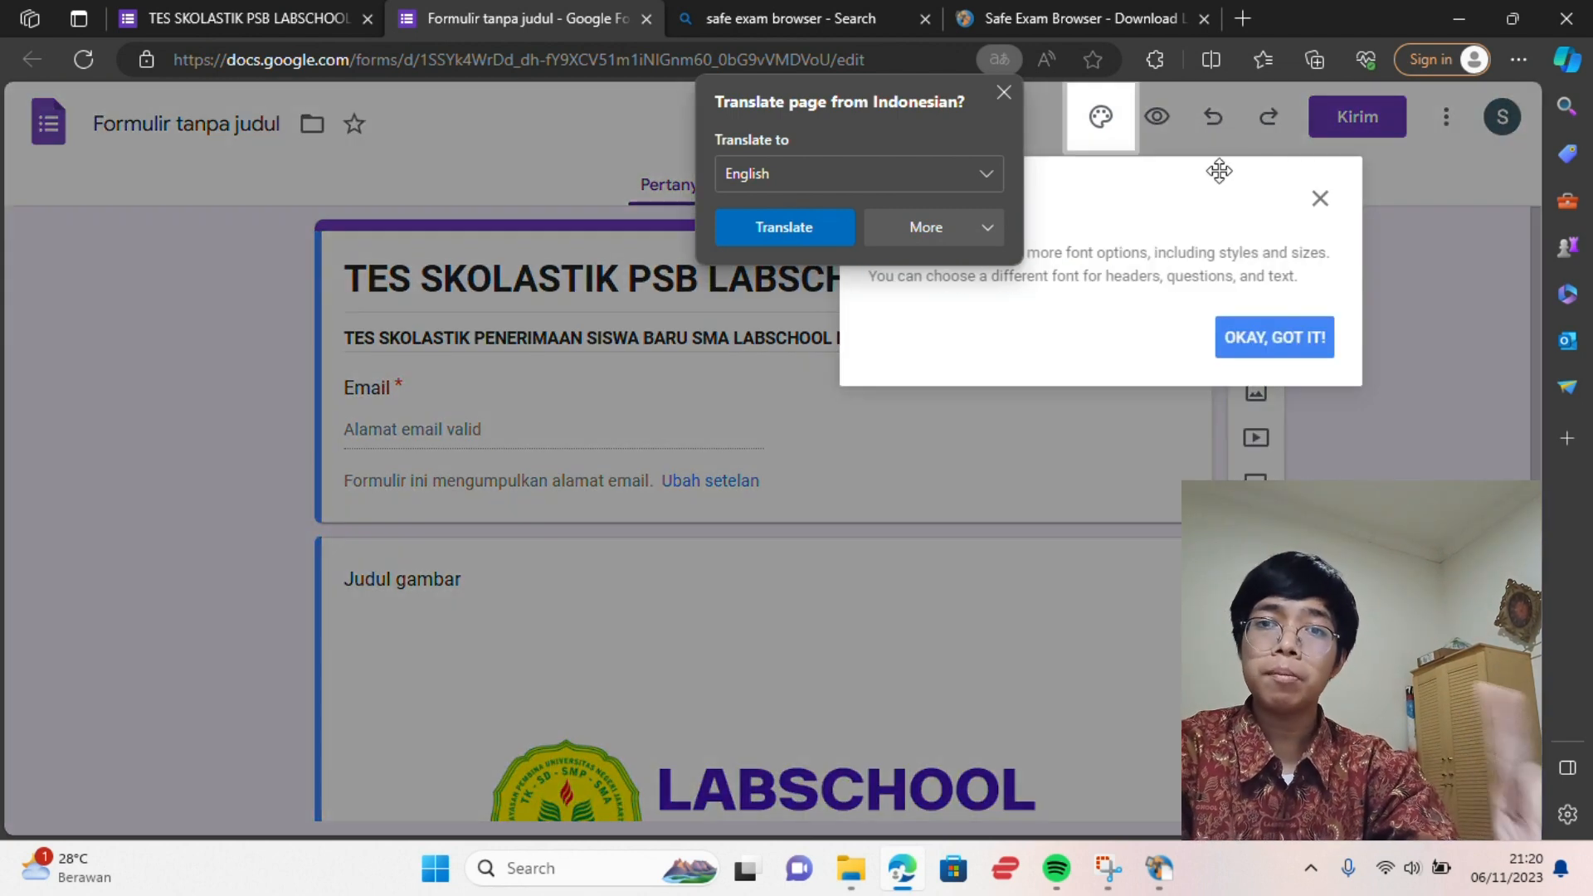
click(1318, 199)
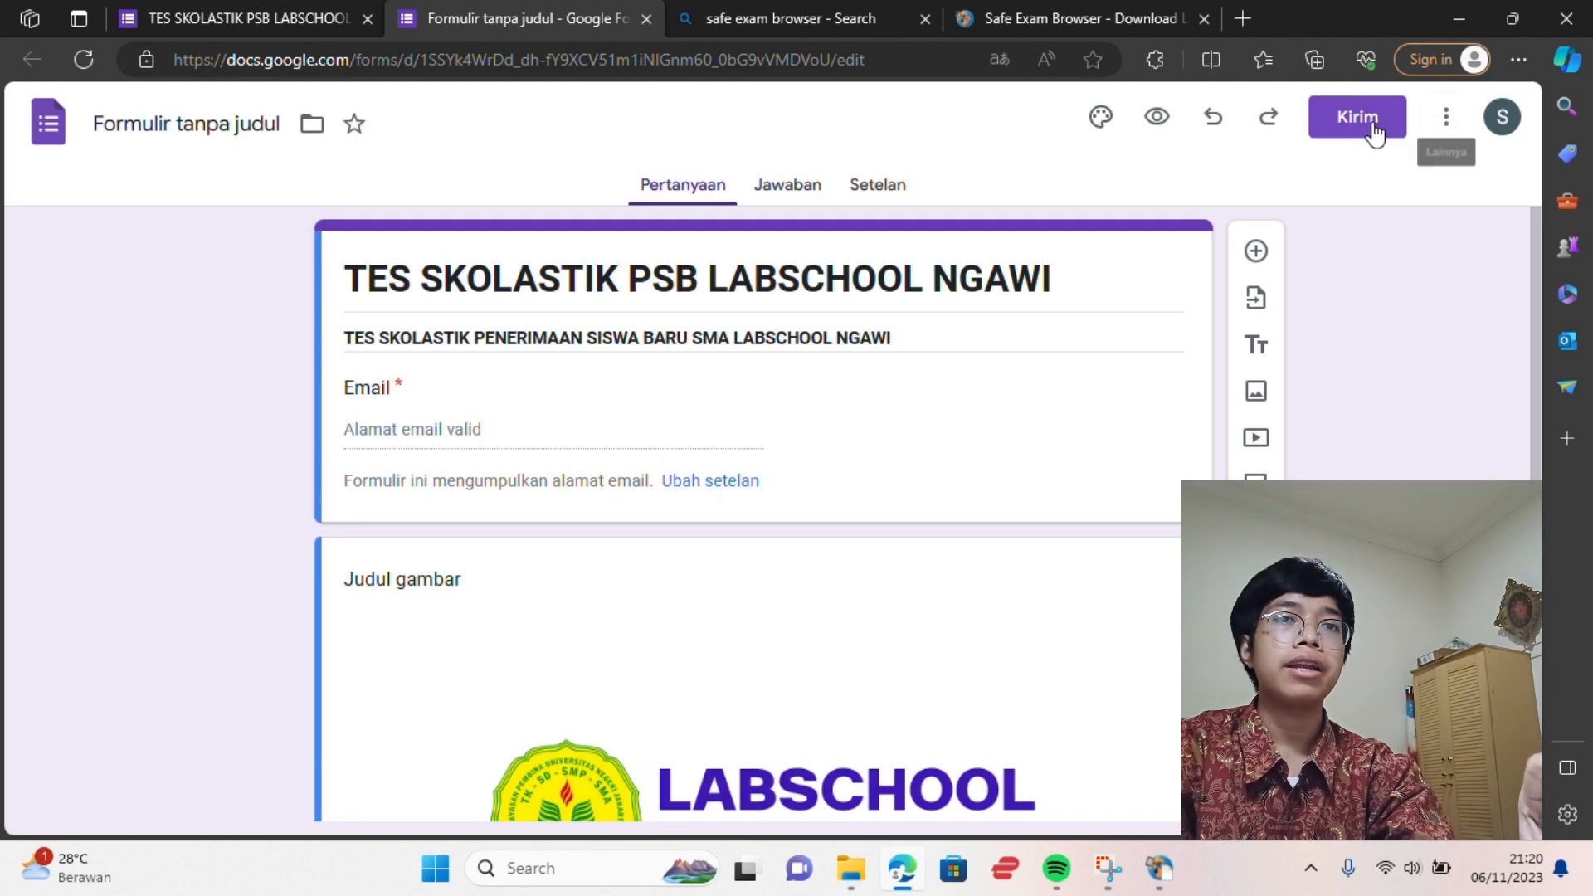
Copy the form's shortened forms.gle link from the Kirim link options with Persingkat URL
click(1369, 120)
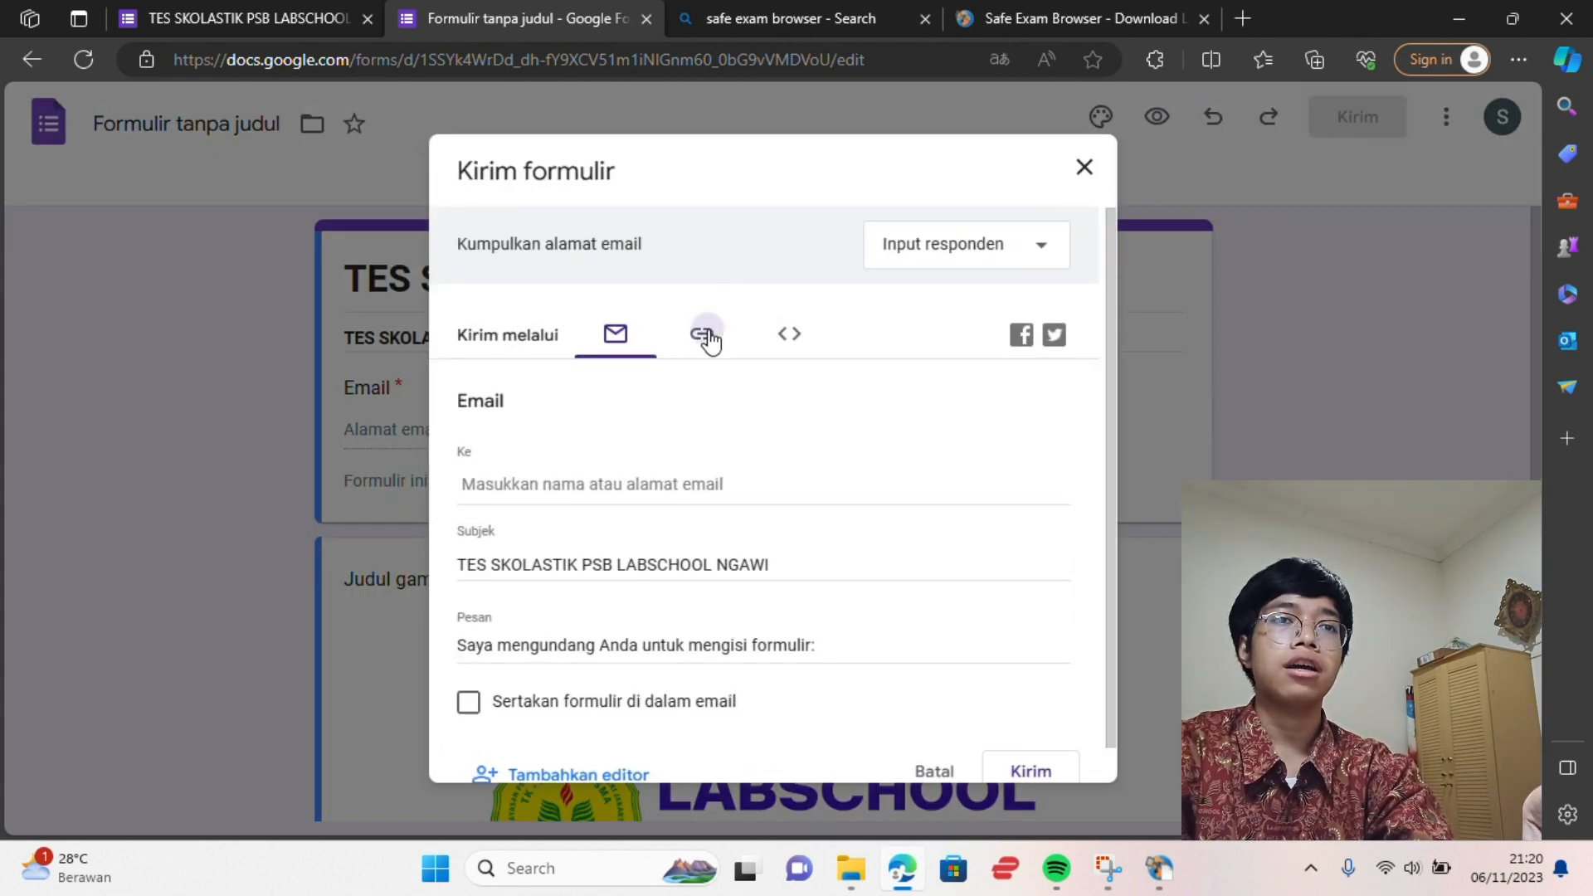
click(708, 338)
click(594, 493)
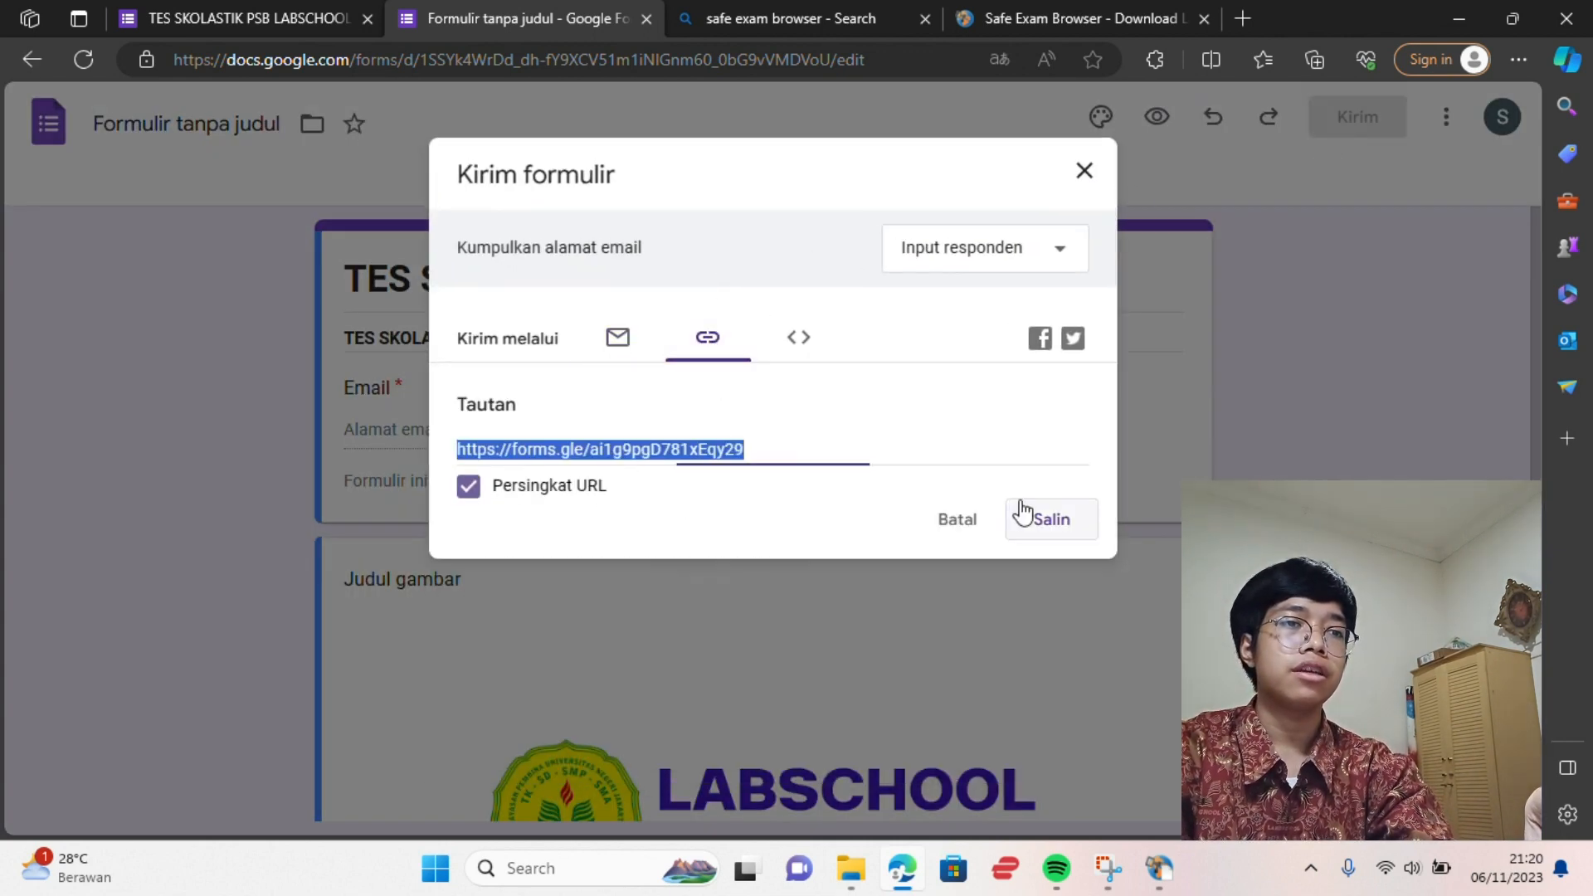
click(1031, 522)
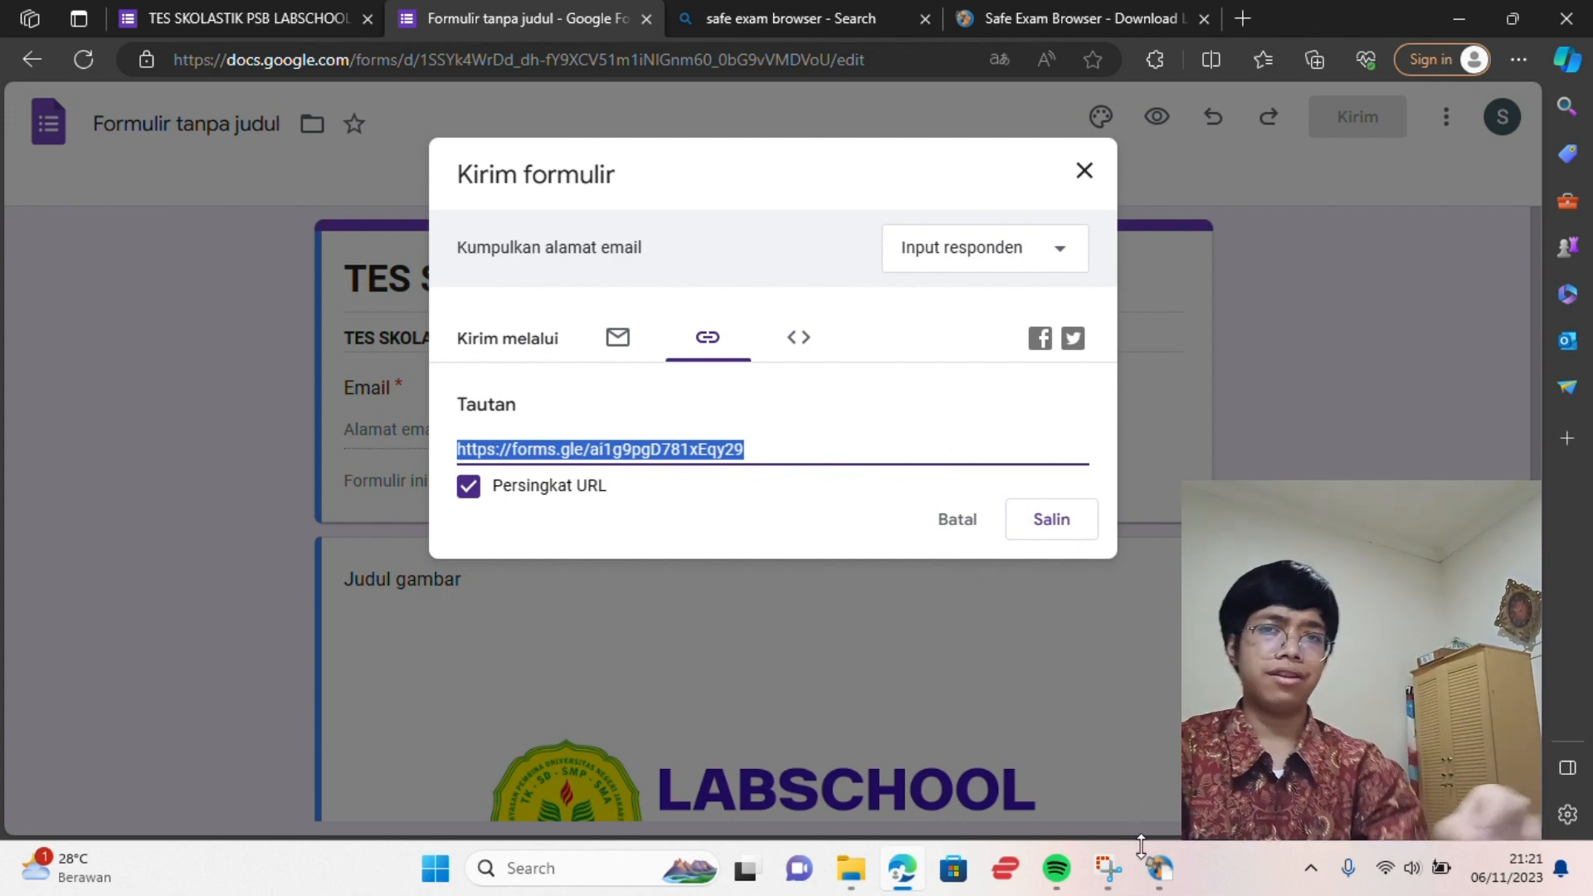
click(870, 864)
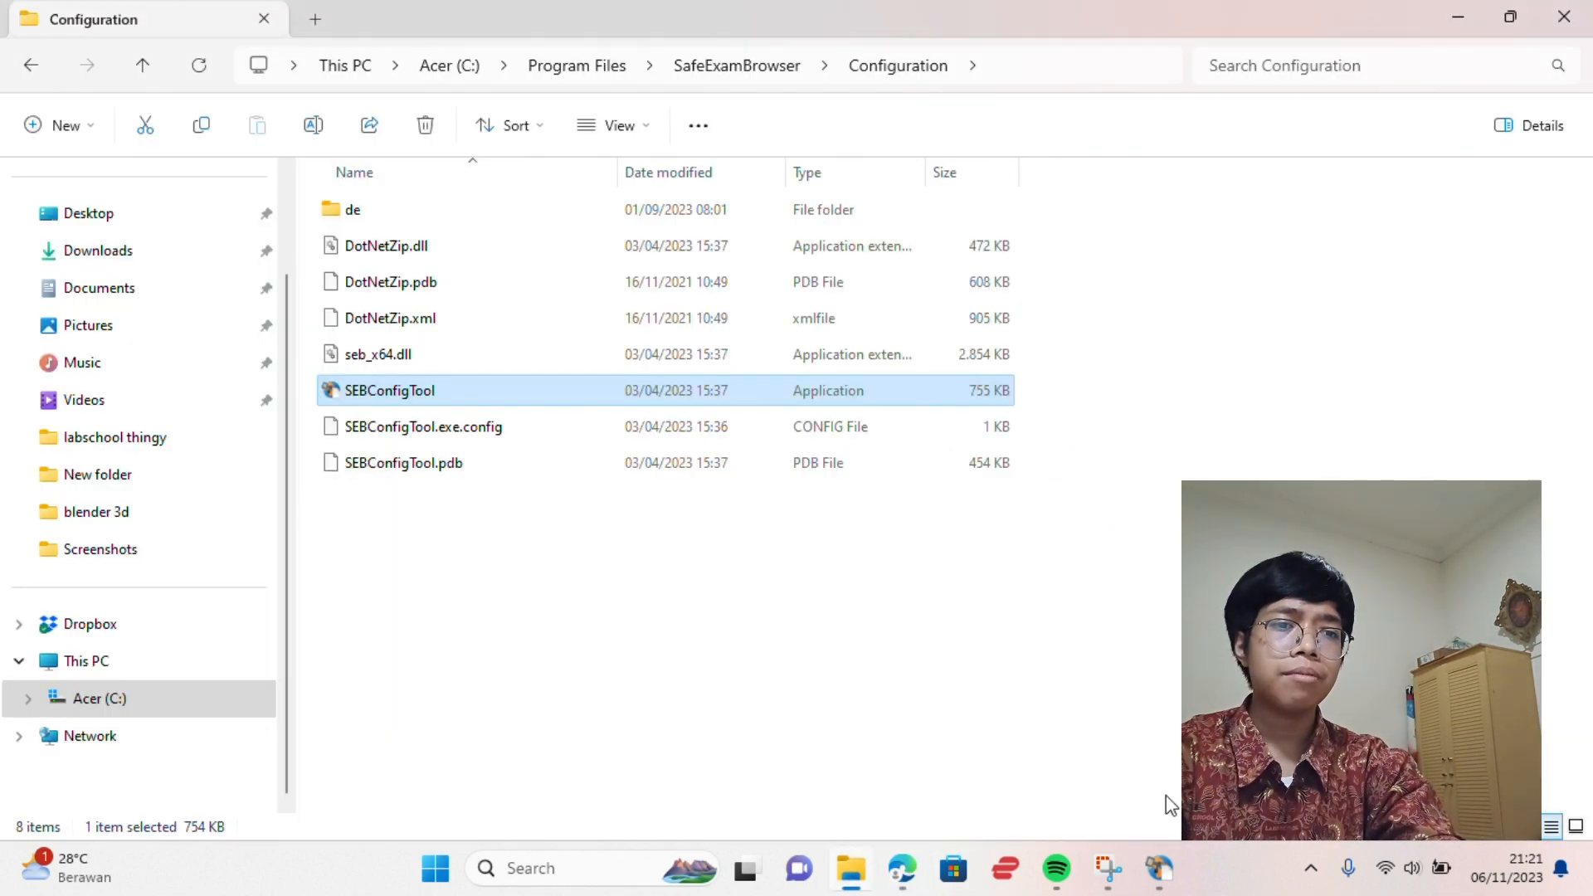
Paste the forms.gle link as the Start URL and select the existing administrator password
click(1172, 863)
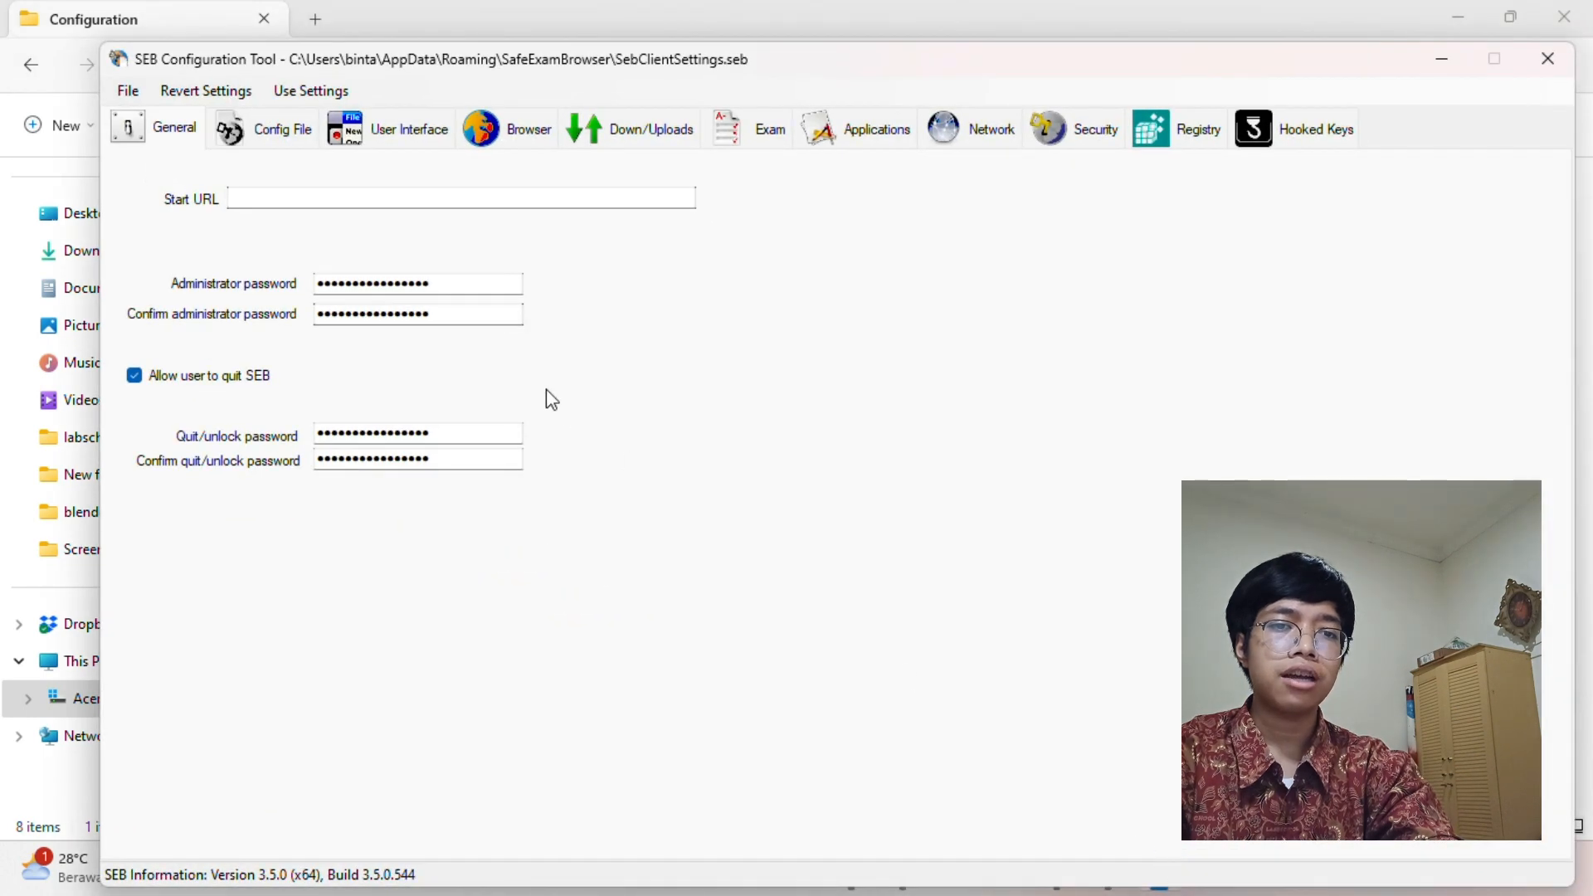
right_click(304, 207)
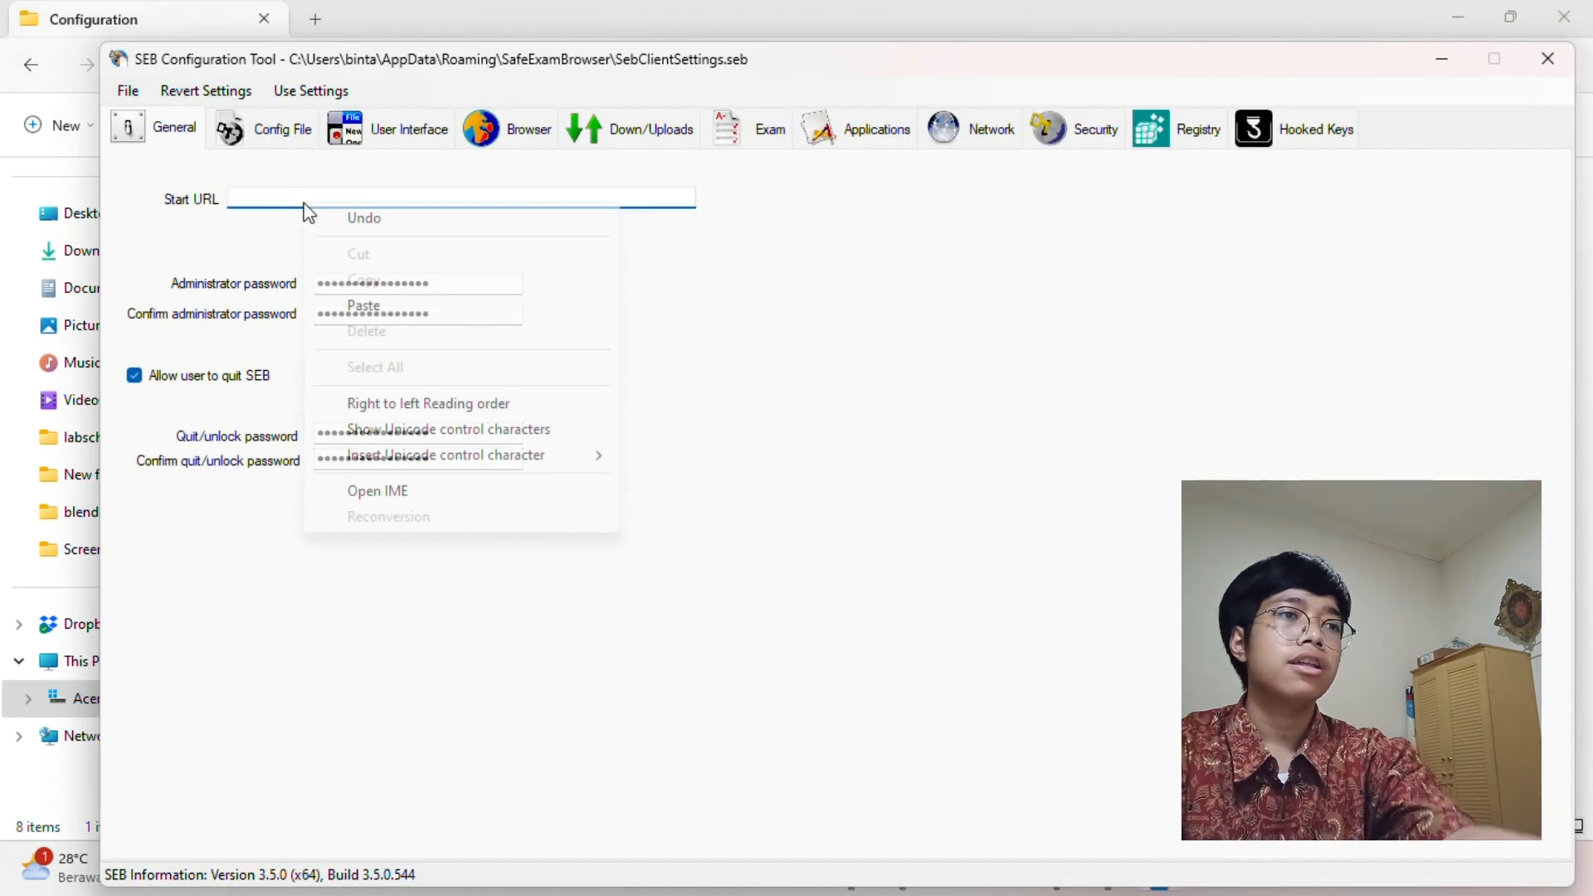
click(362, 306)
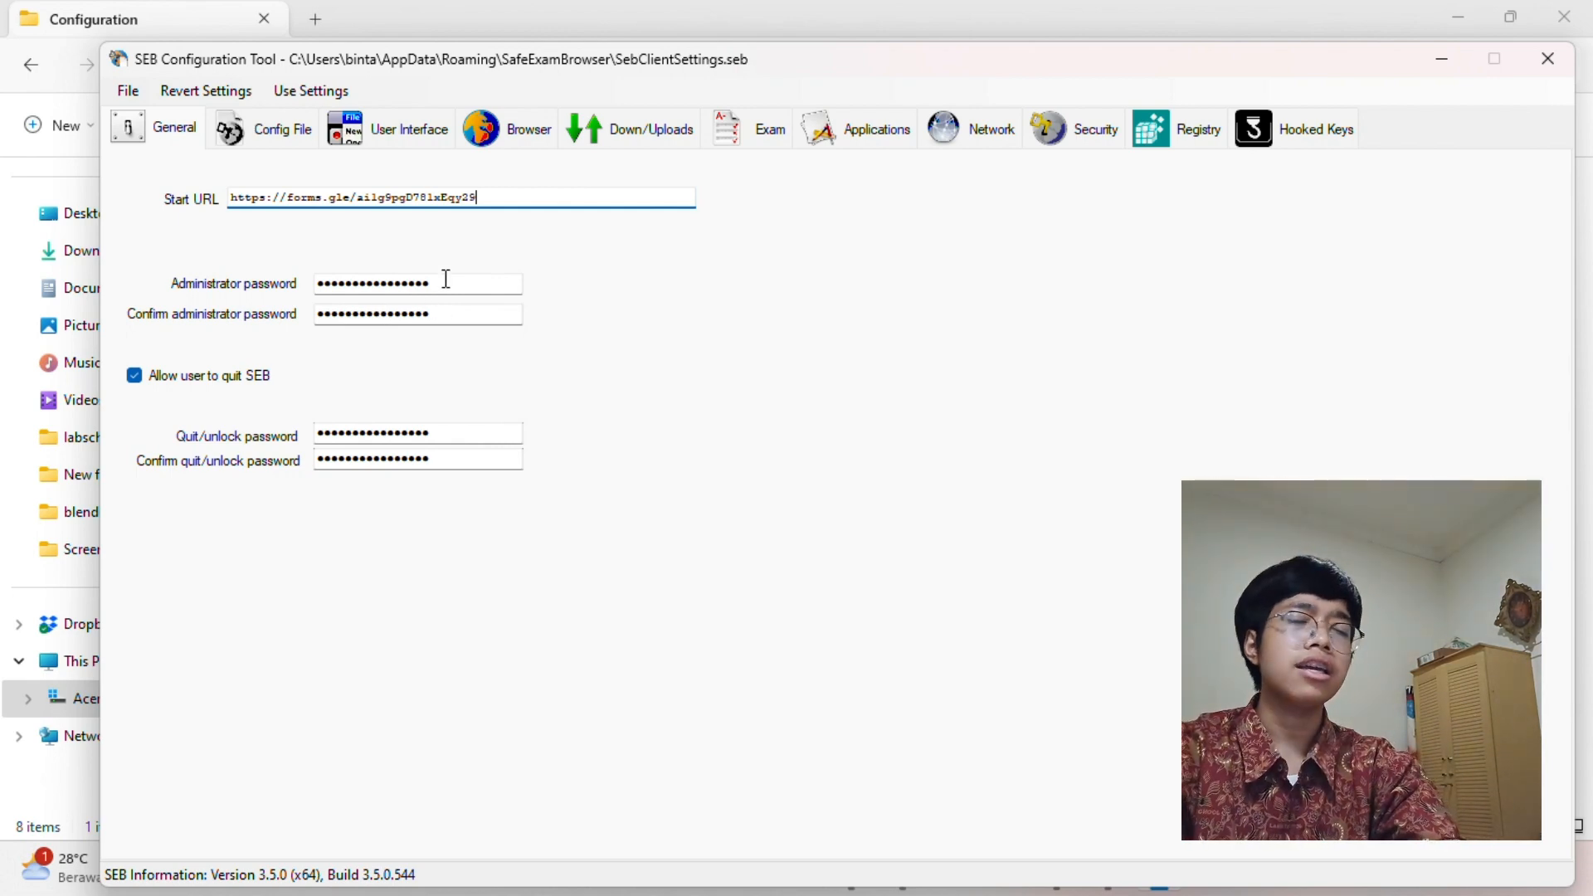
click(445, 280)
drag(431, 279, 297, 288)
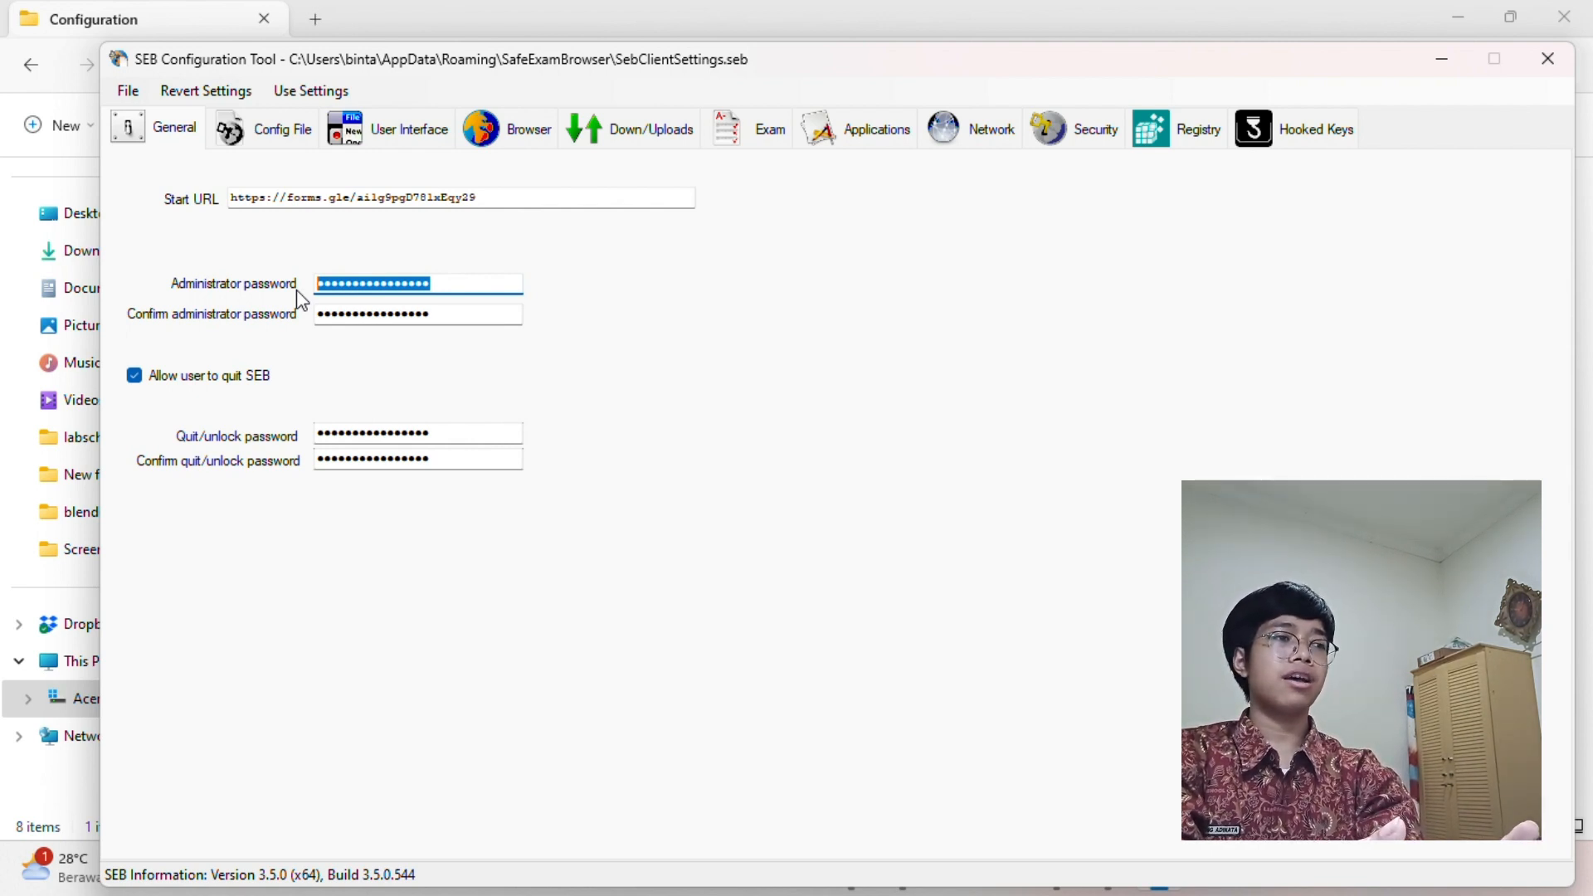
Enter a new four-character administrator password and its confirmation, then select the quit/unlock password
key(BackSpace)
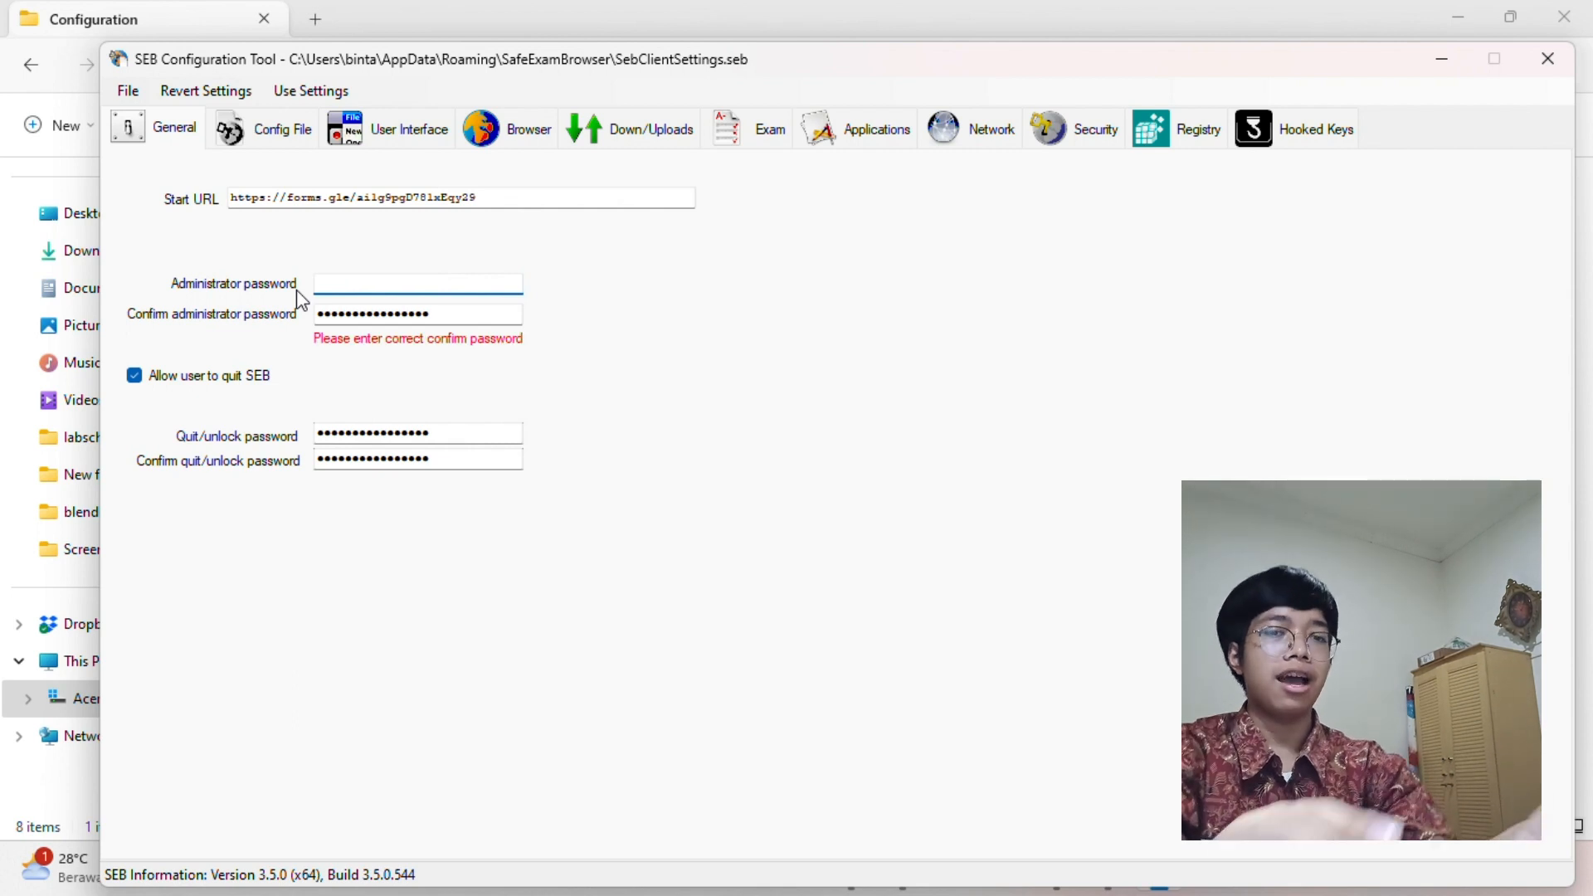
text(••••)
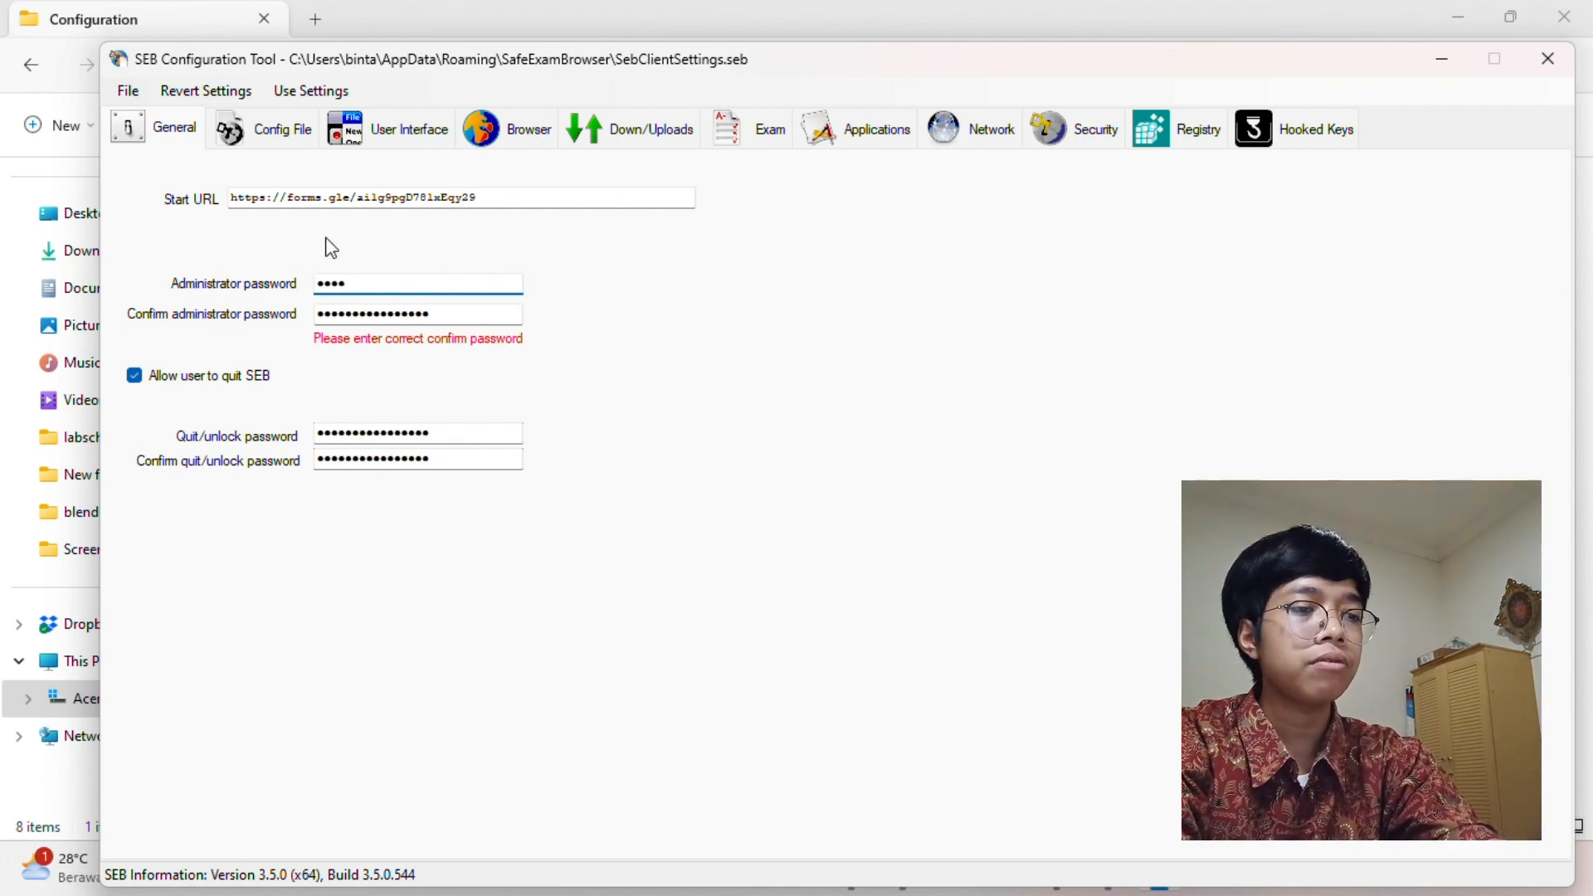
key(Tab)
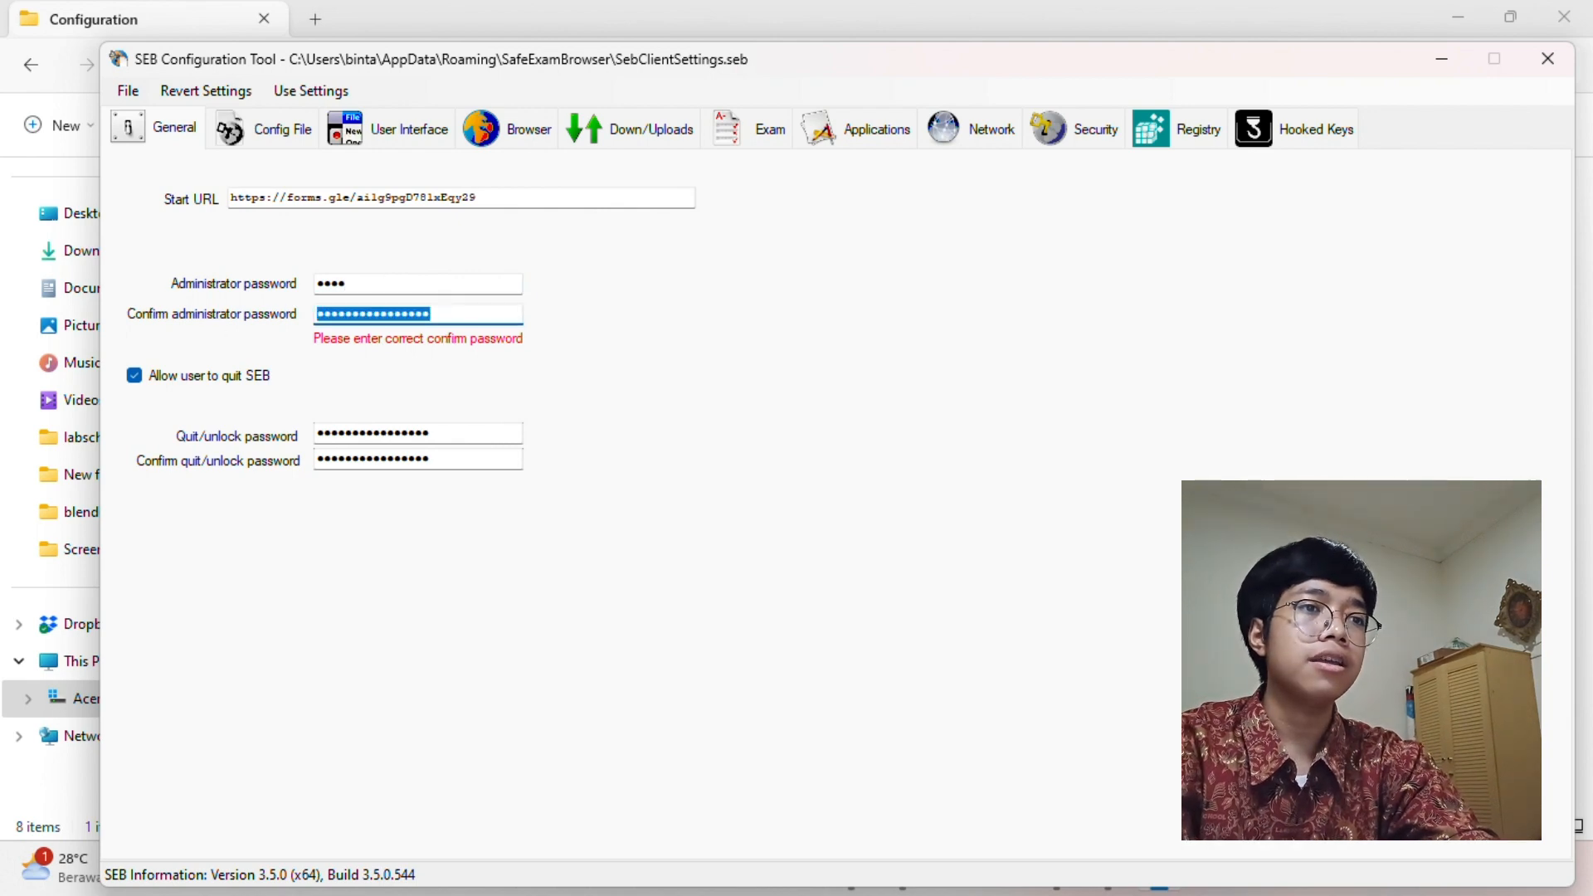
text(••••)
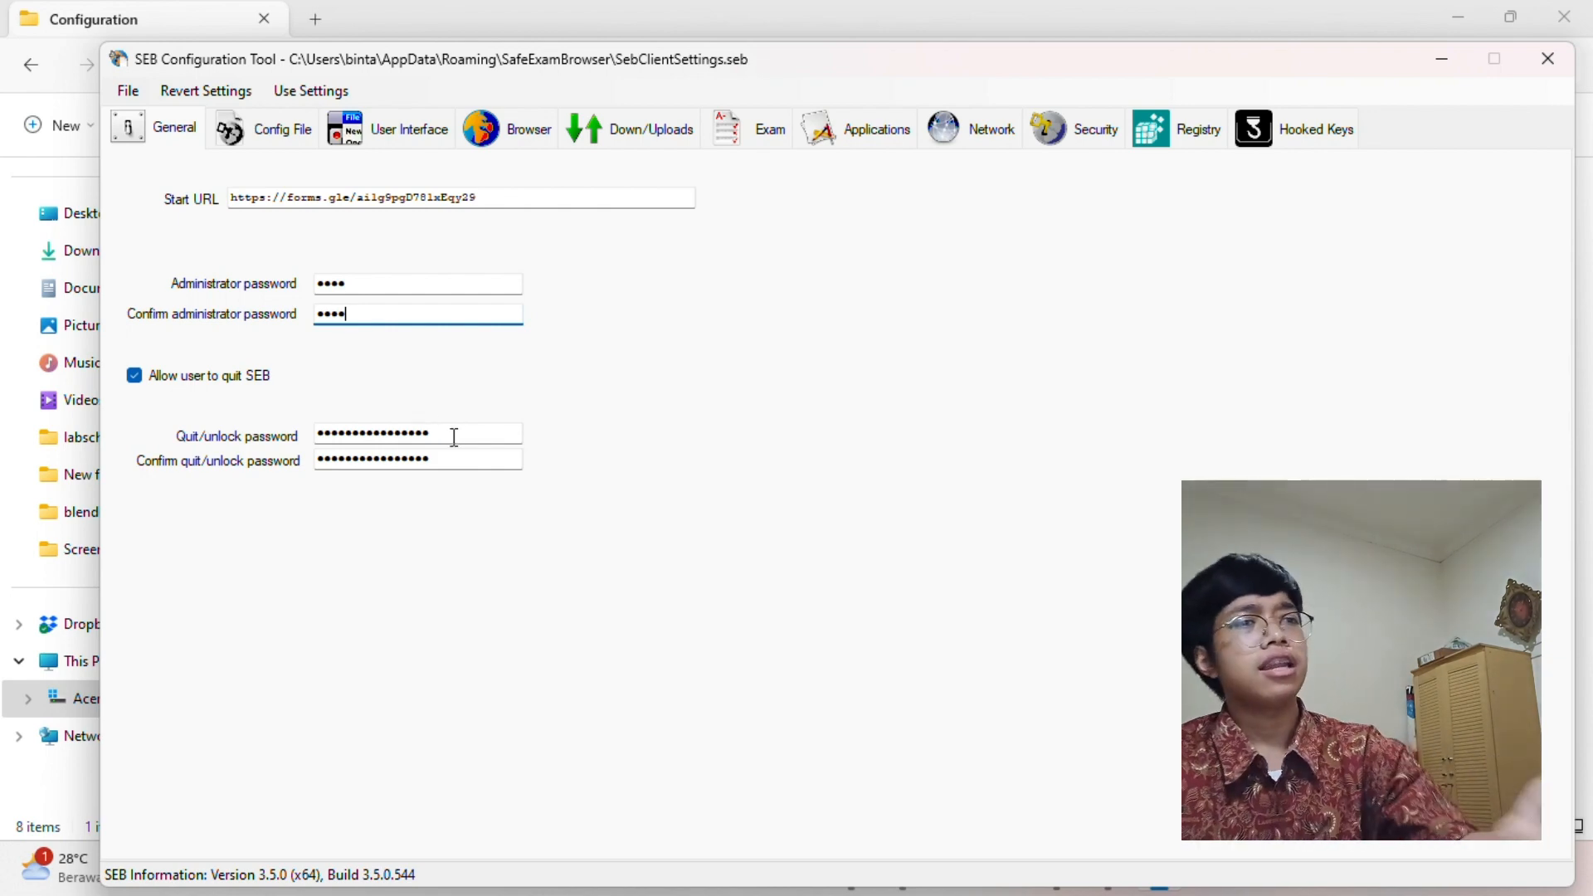
double_click(453, 437)
right_click(258, 470)
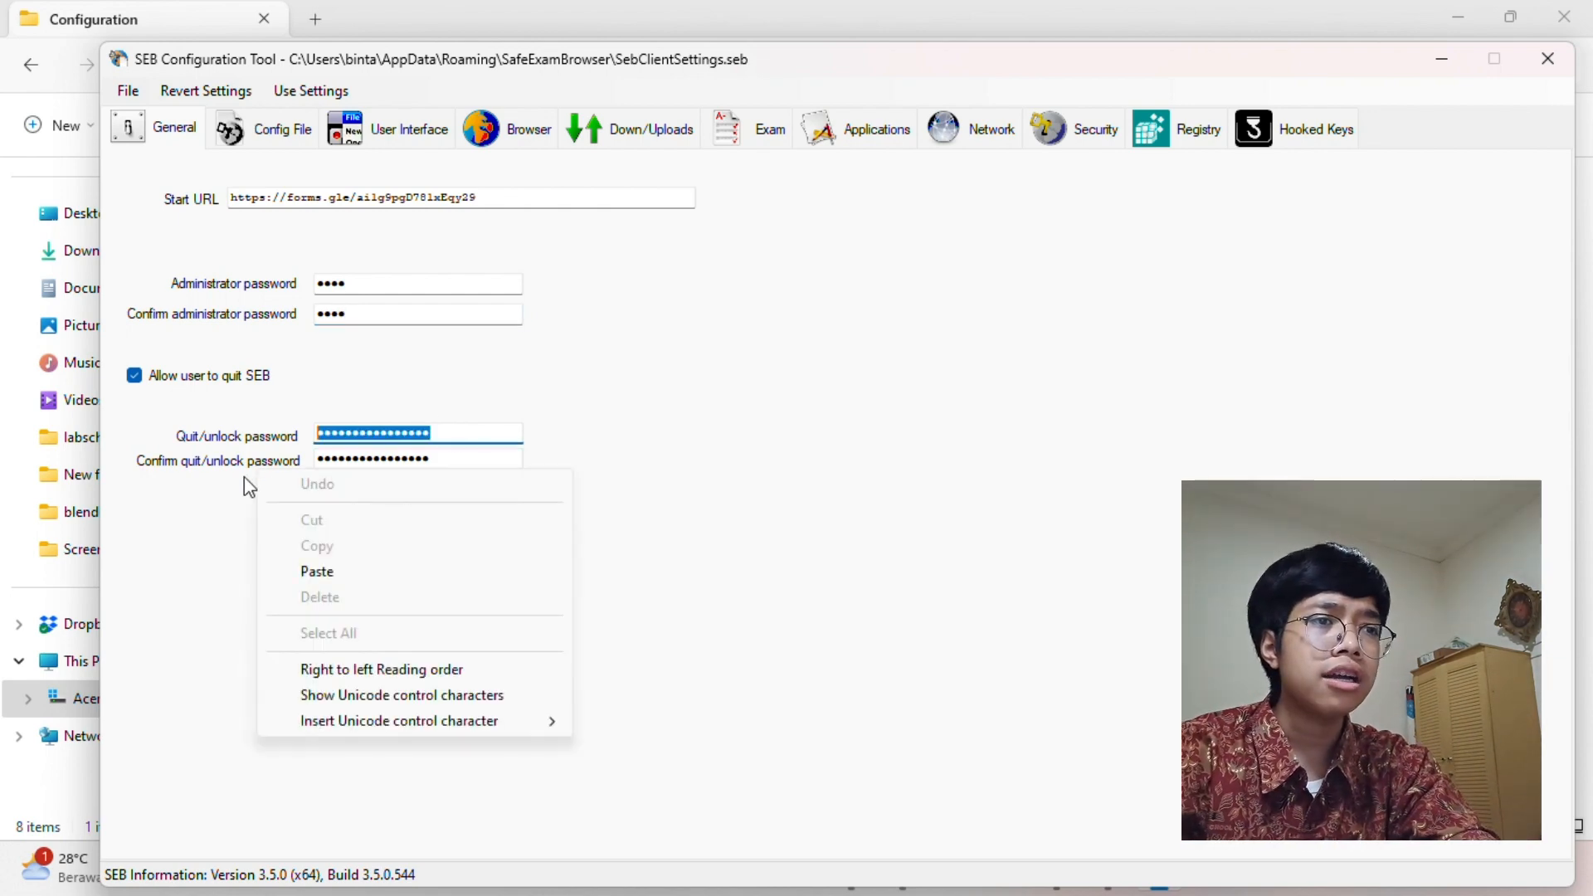
Enter a new four-character quit/unlock password and retype it in the confirmation field
click(483, 424)
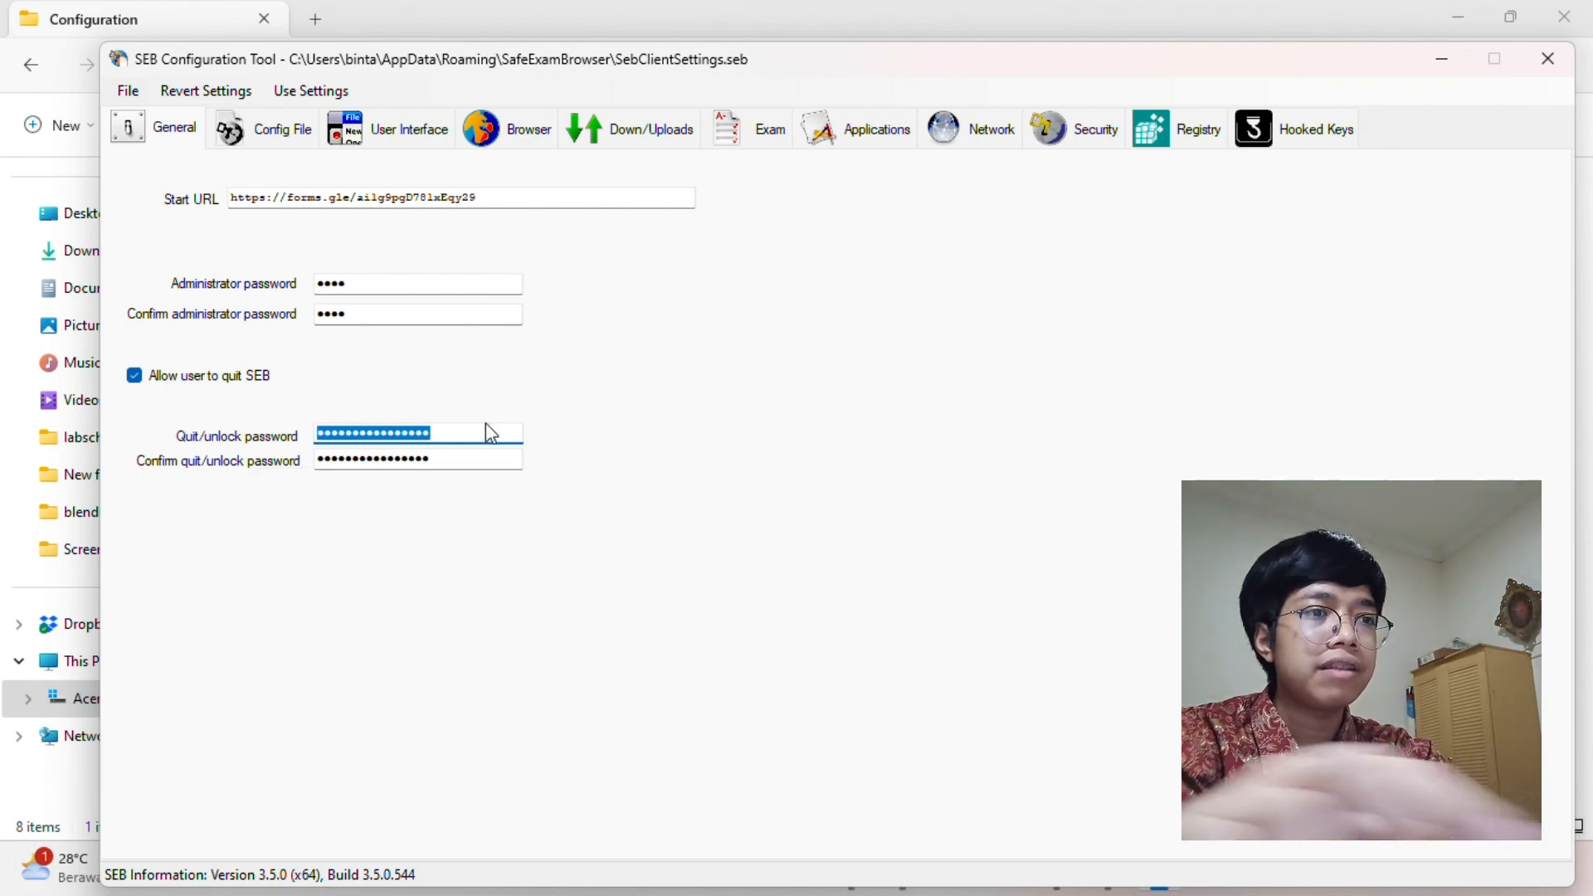
key(BackSpace)
text(••••)
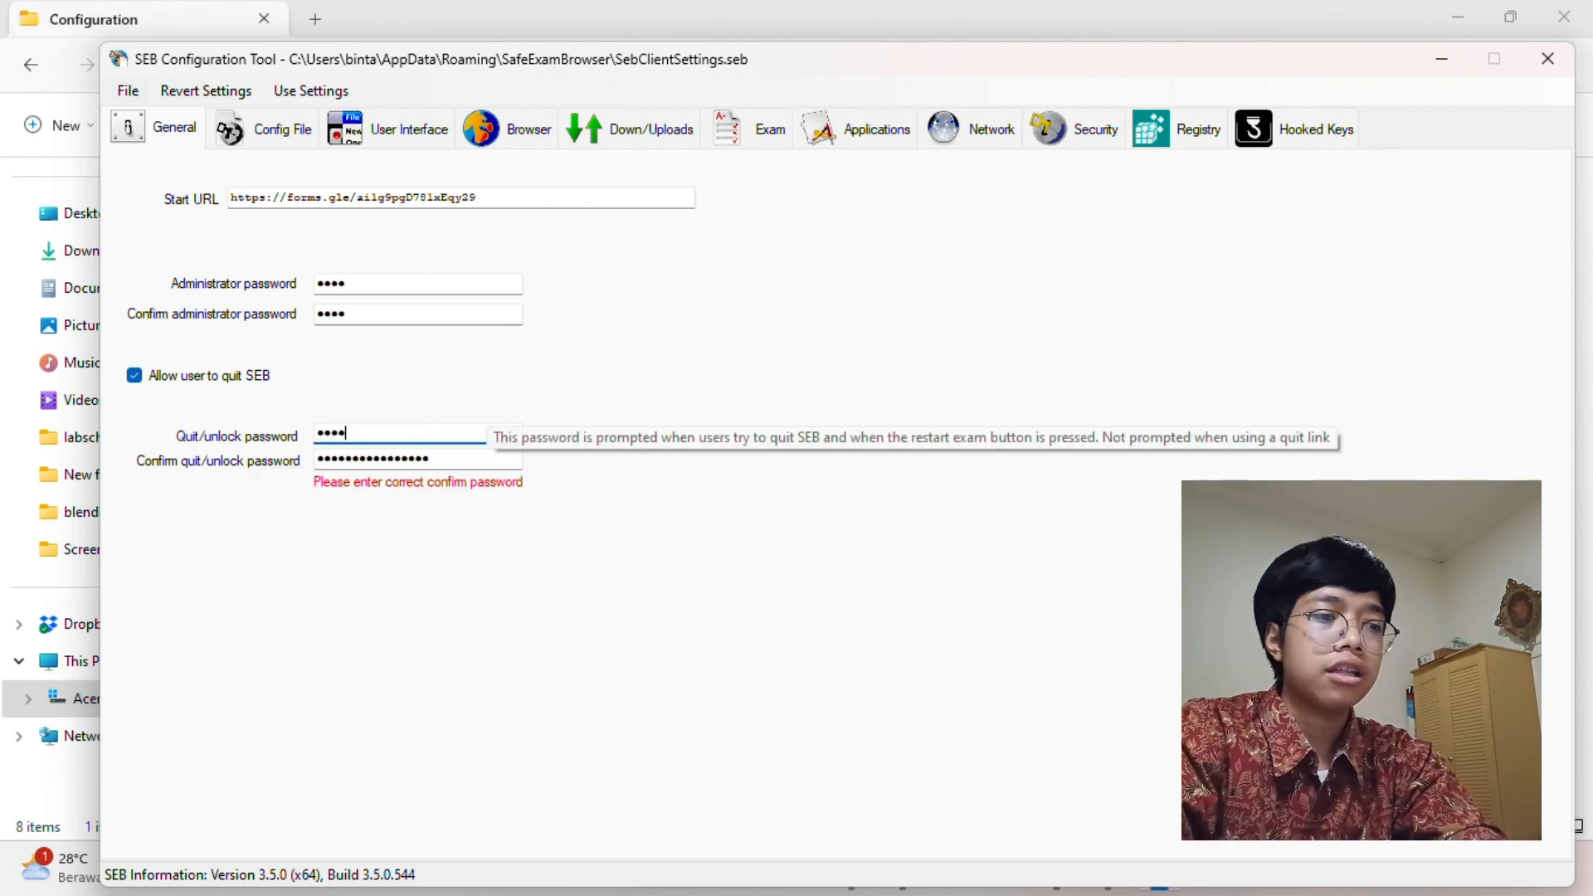
drag(451, 463, 281, 490)
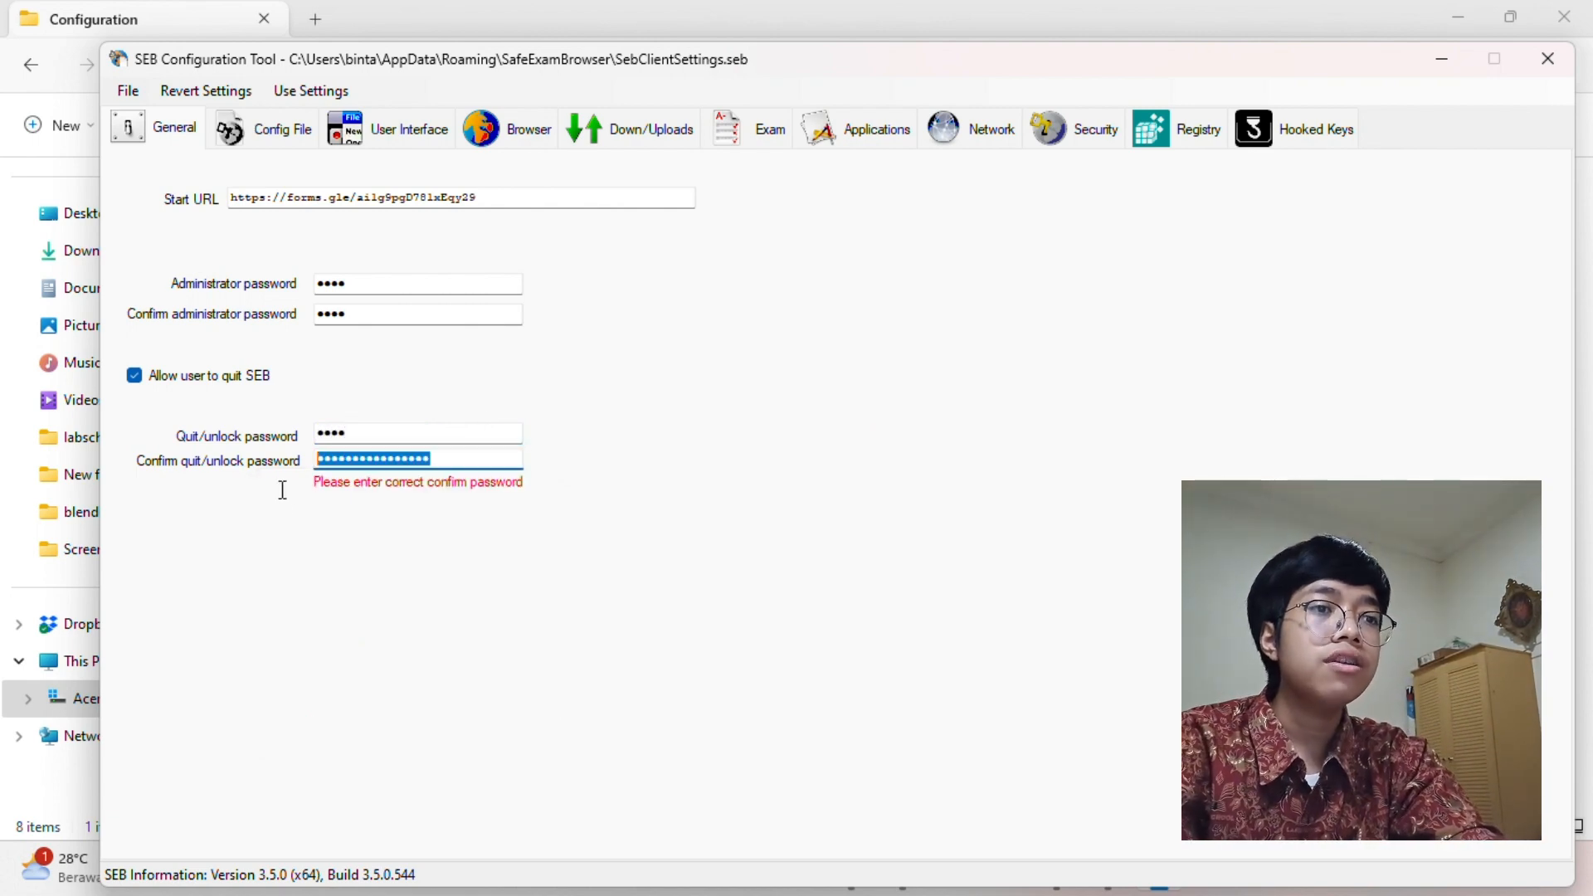
text(••••)
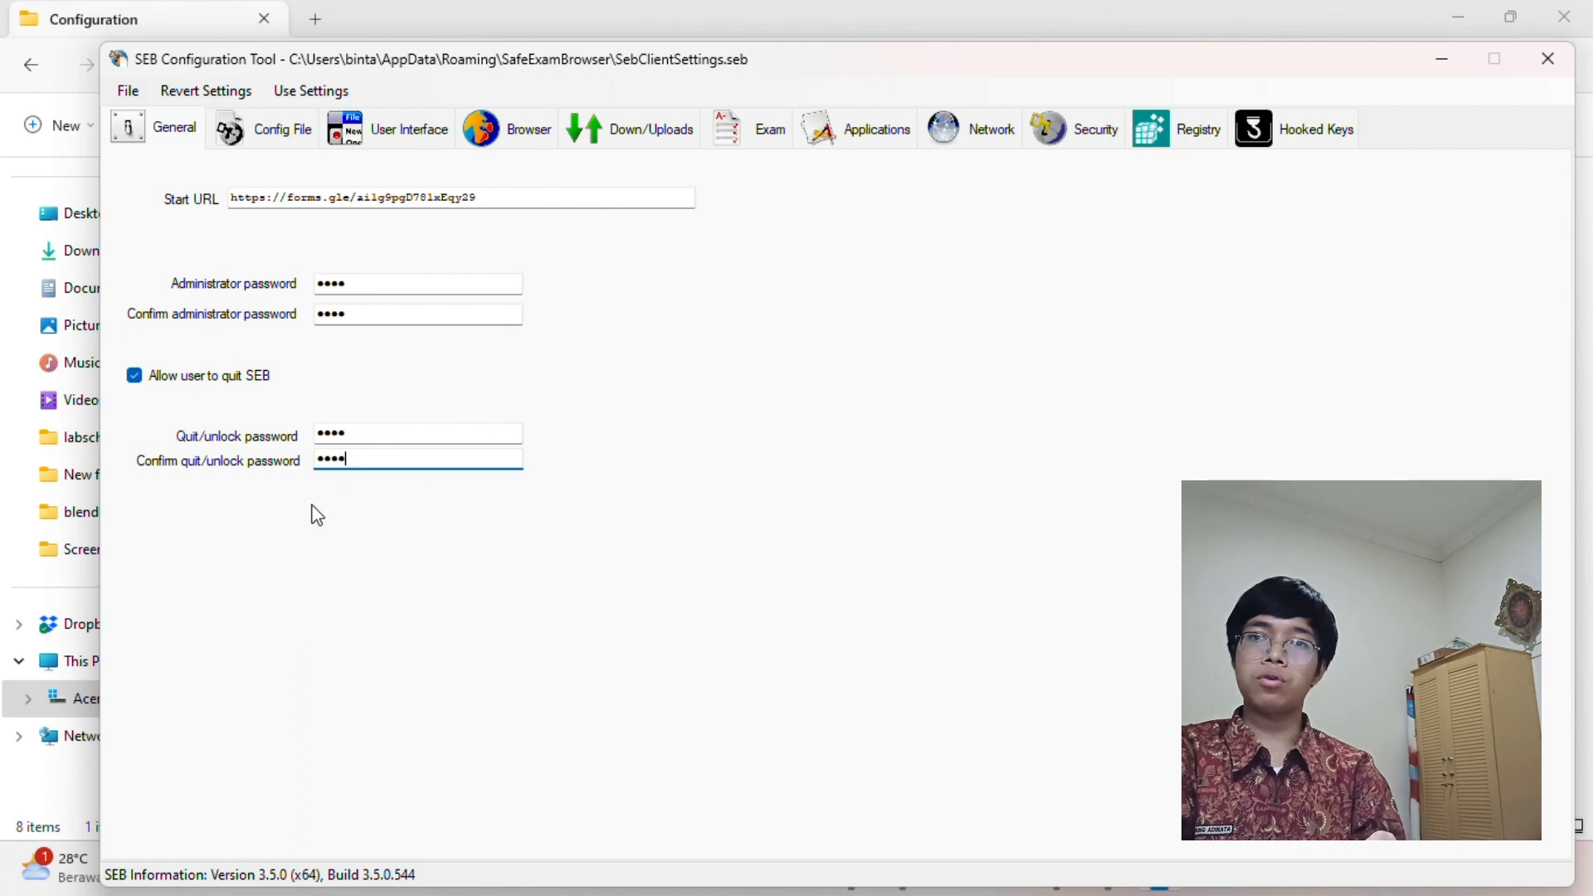
On the Config File tab, keep the file for starting an exam and select the existing settings password
click(293, 146)
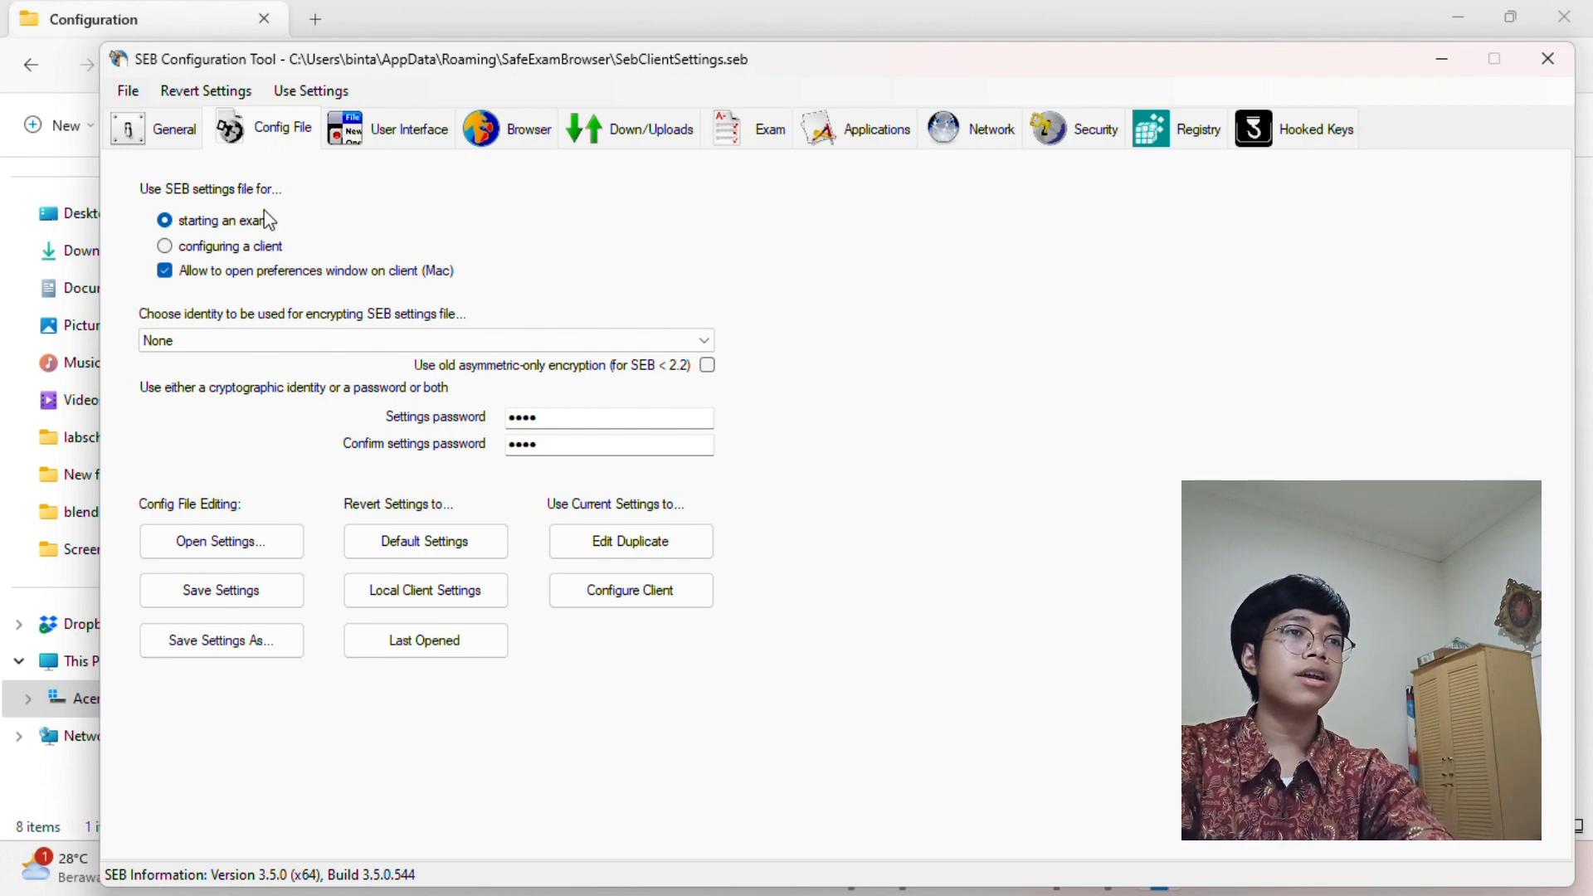
click(230, 246)
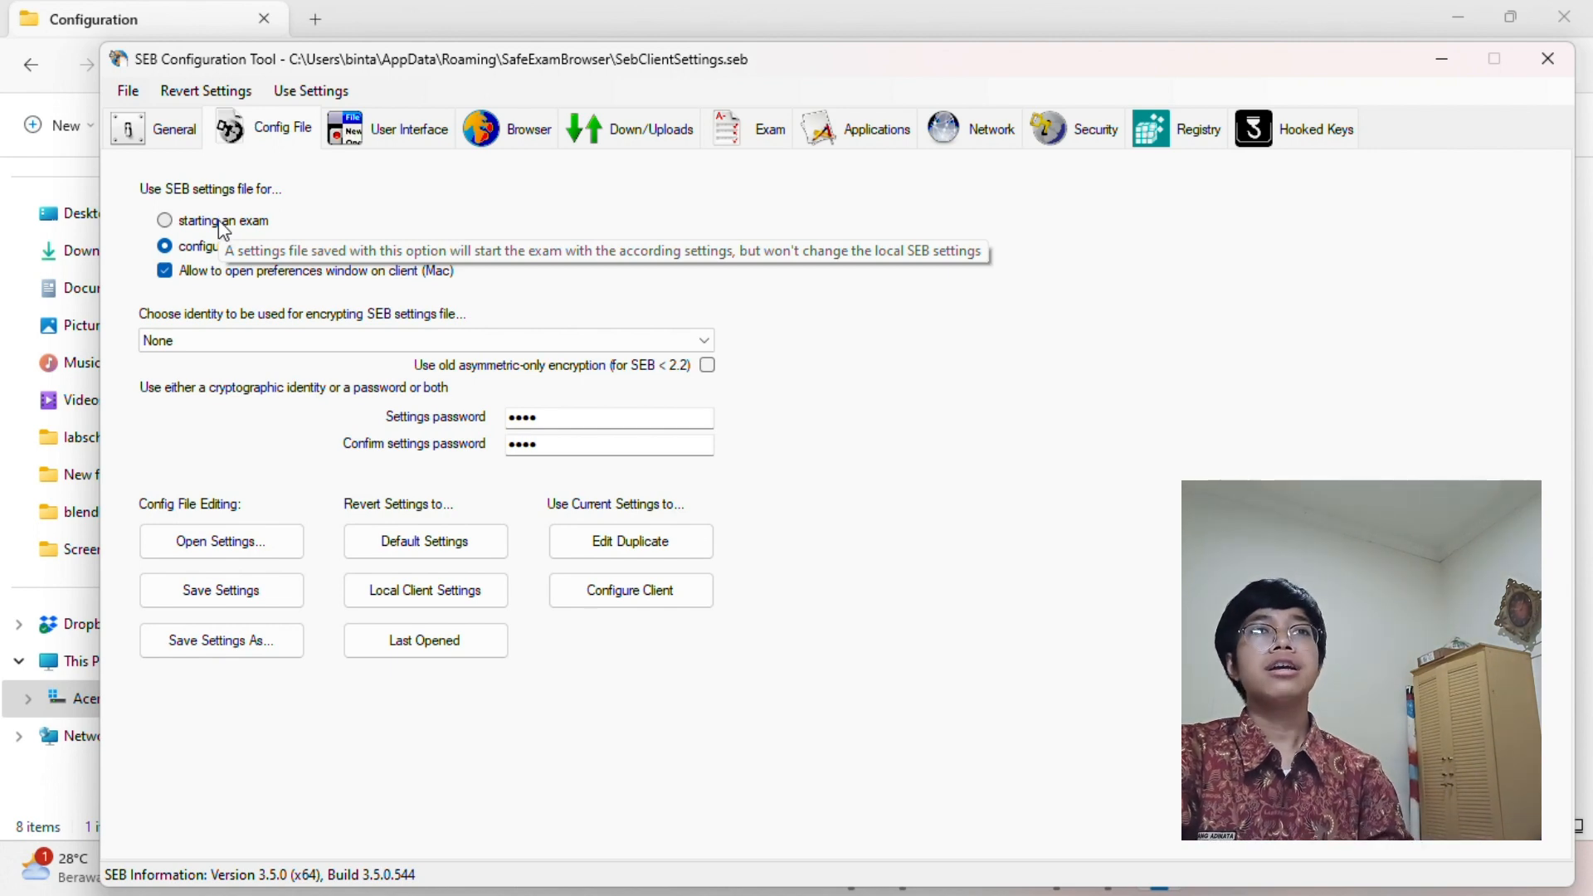
click(221, 222)
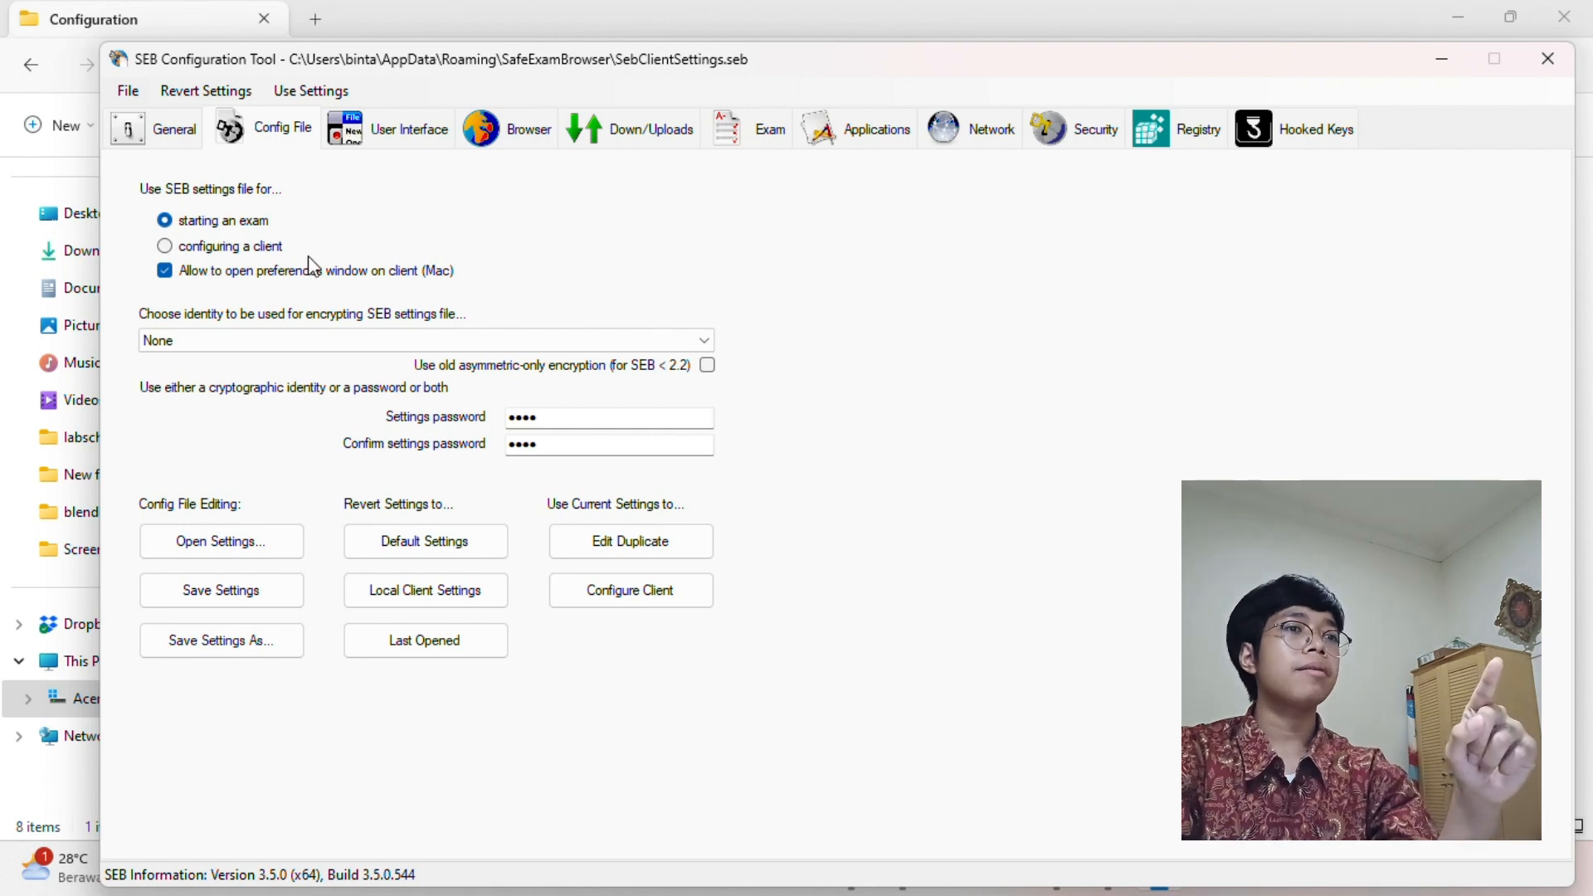
click(503, 422)
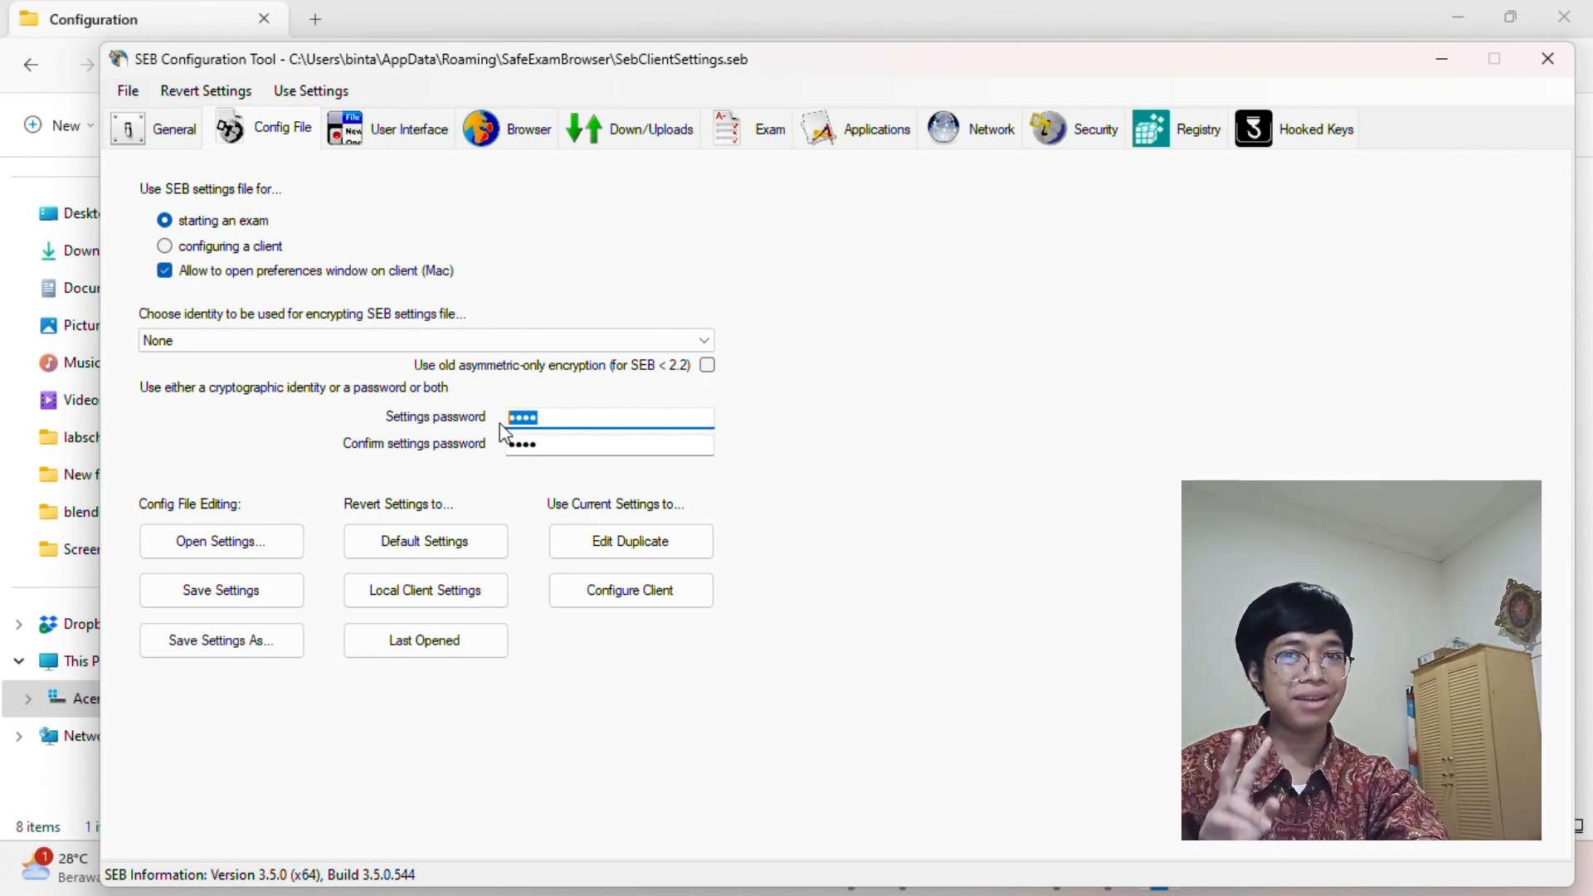
Set a new four-digit settings password and repeat it in Confirm settings password
key(BackSpace)
text(123)
key(BackSpace)
key(BackSpace)
key(BackSpace)
text(1234)
key(Tab)
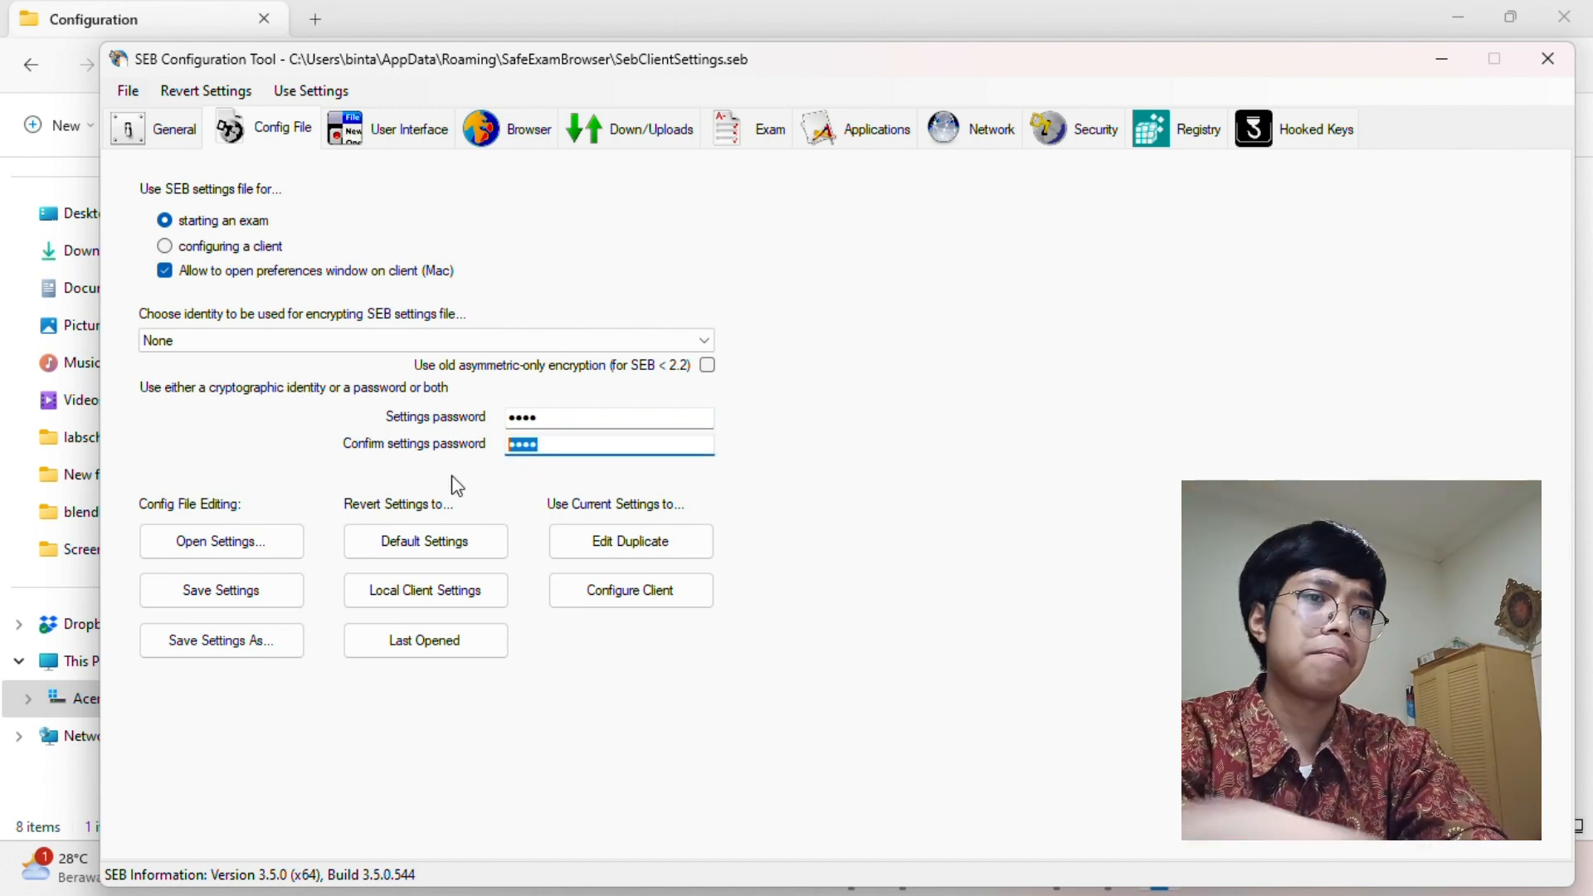
text(1234)
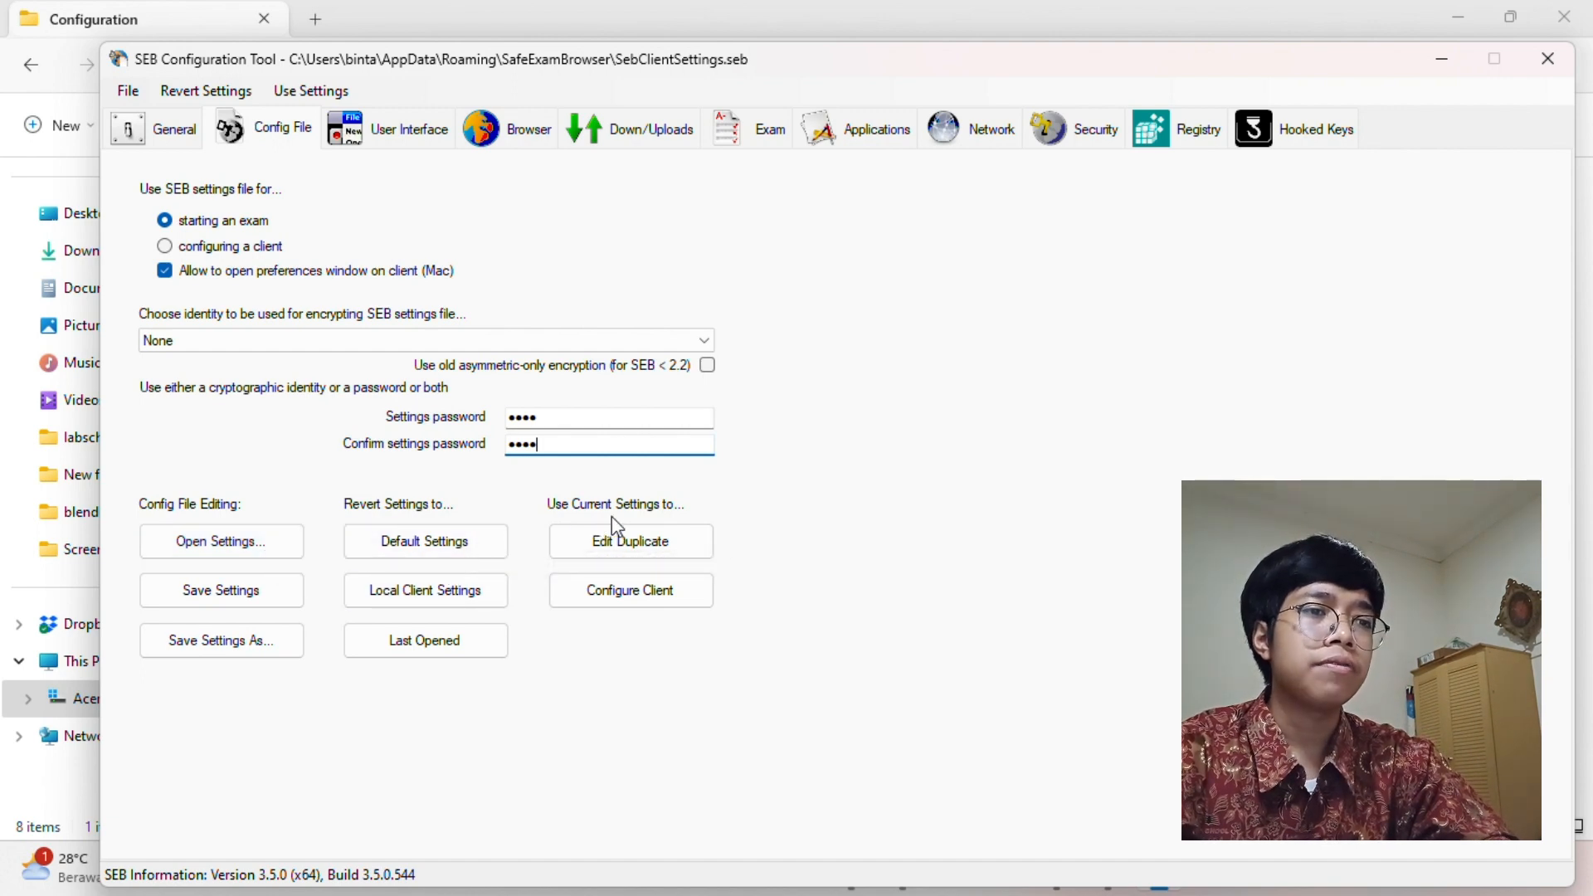
Apply the current settings to the local client and show the User Interface settings
click(656, 589)
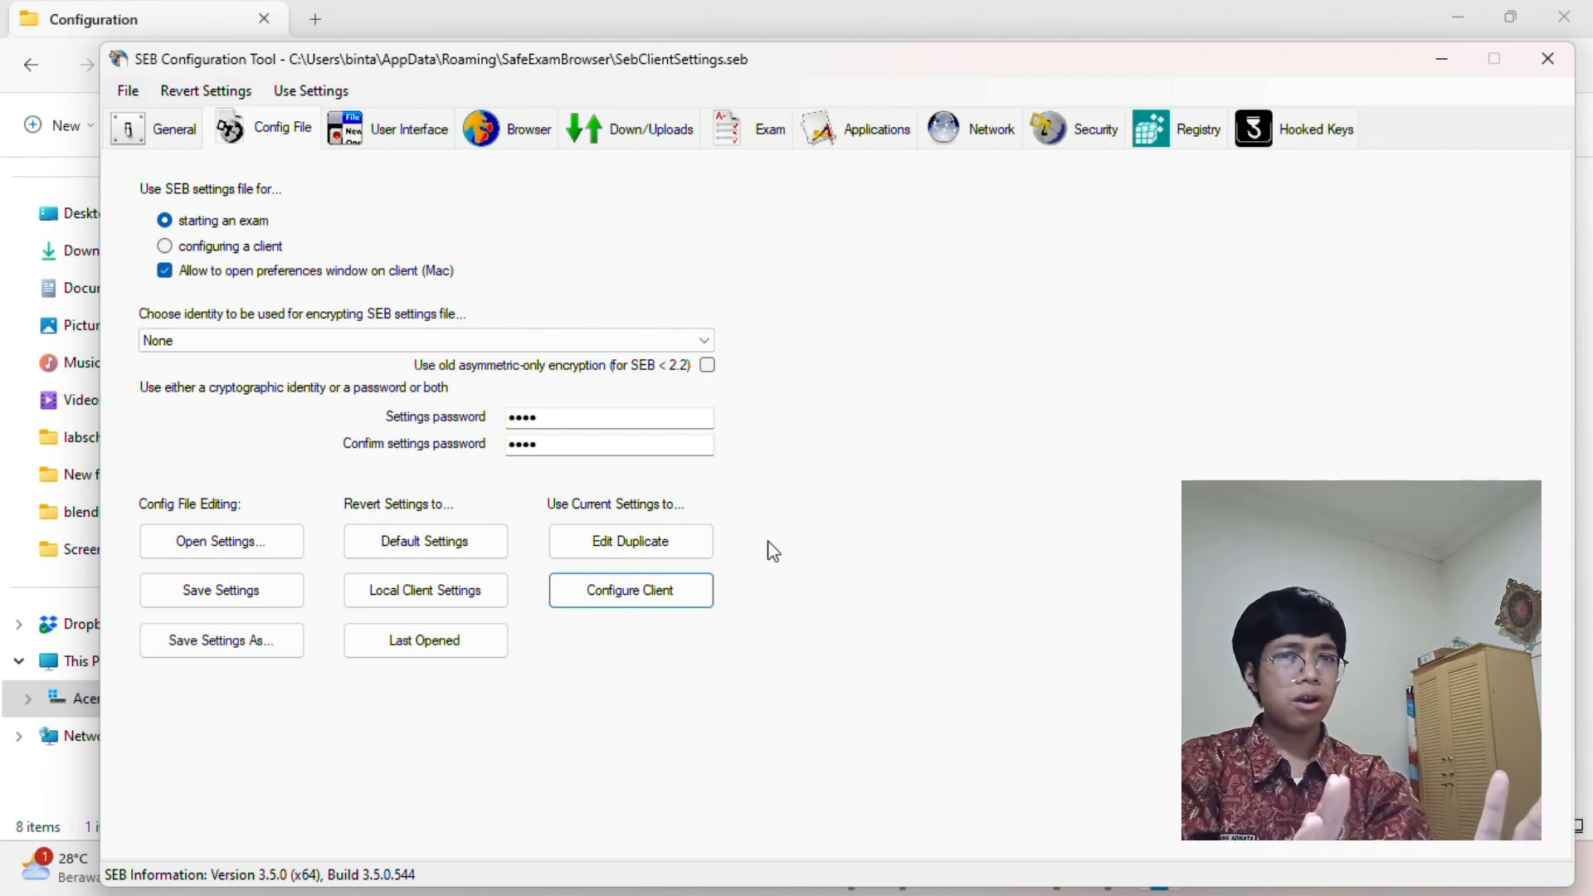
click(435, 146)
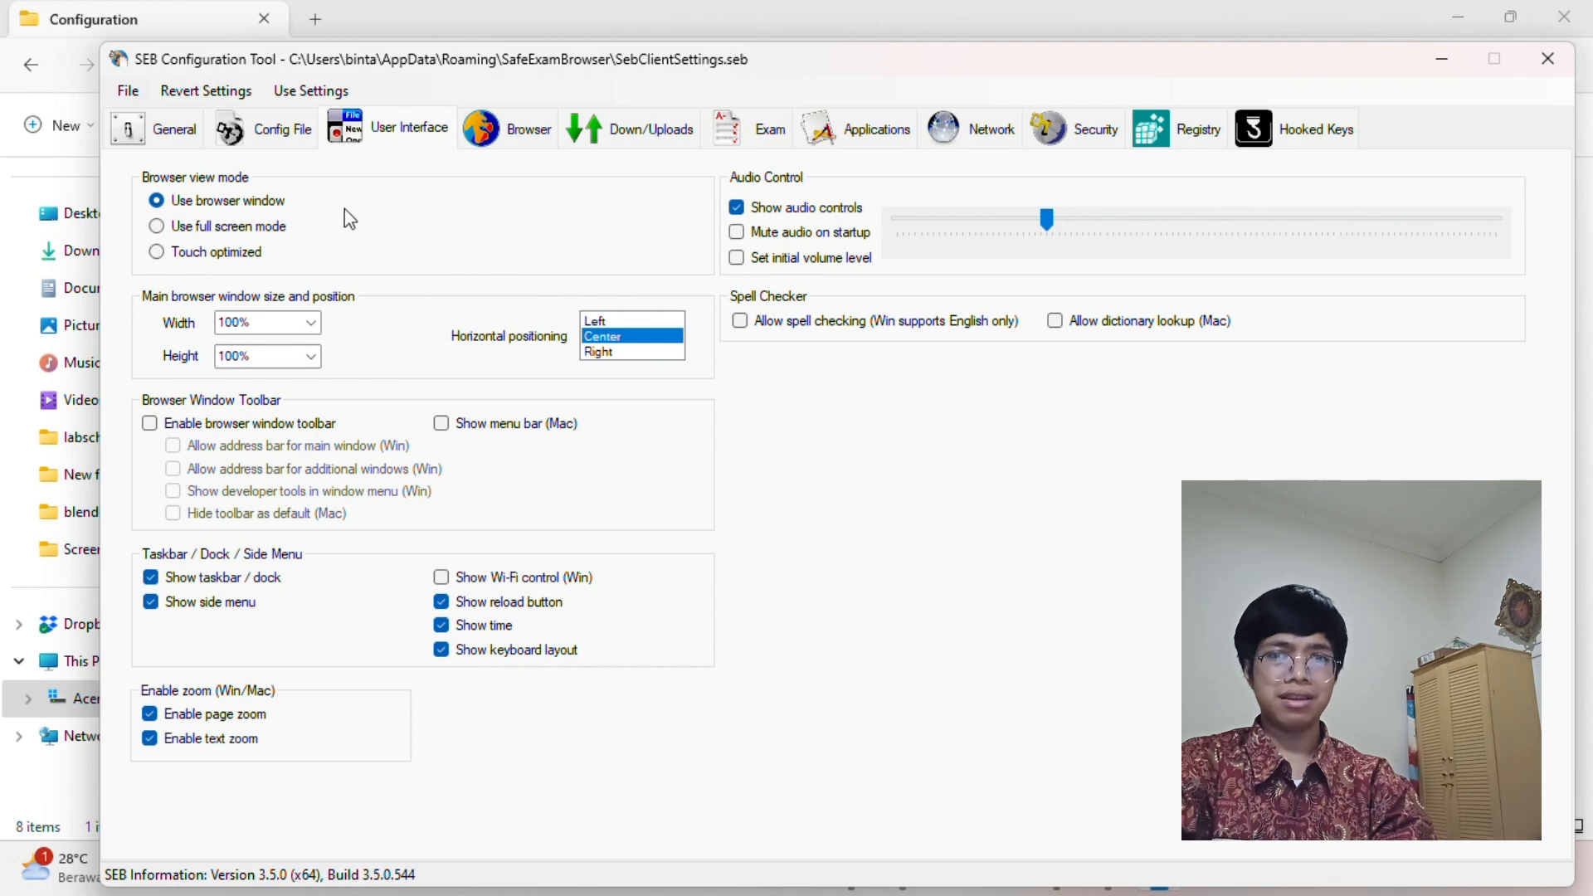
Make the exam browser full screen, show the Wi-Fi control, and view the Browser settings
click(275, 234)
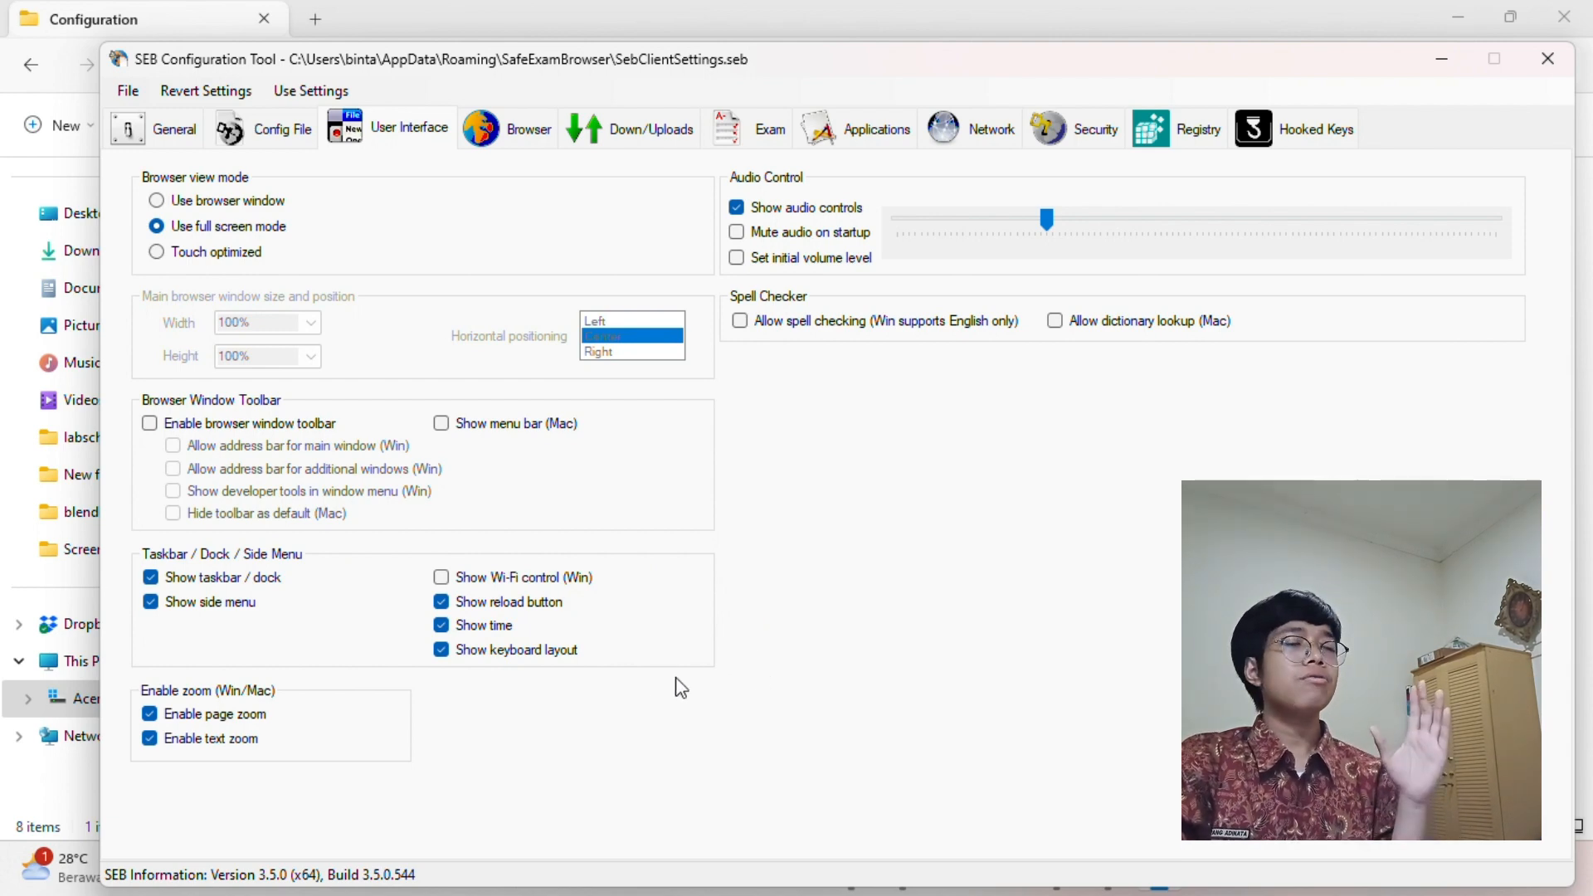
click(523, 578)
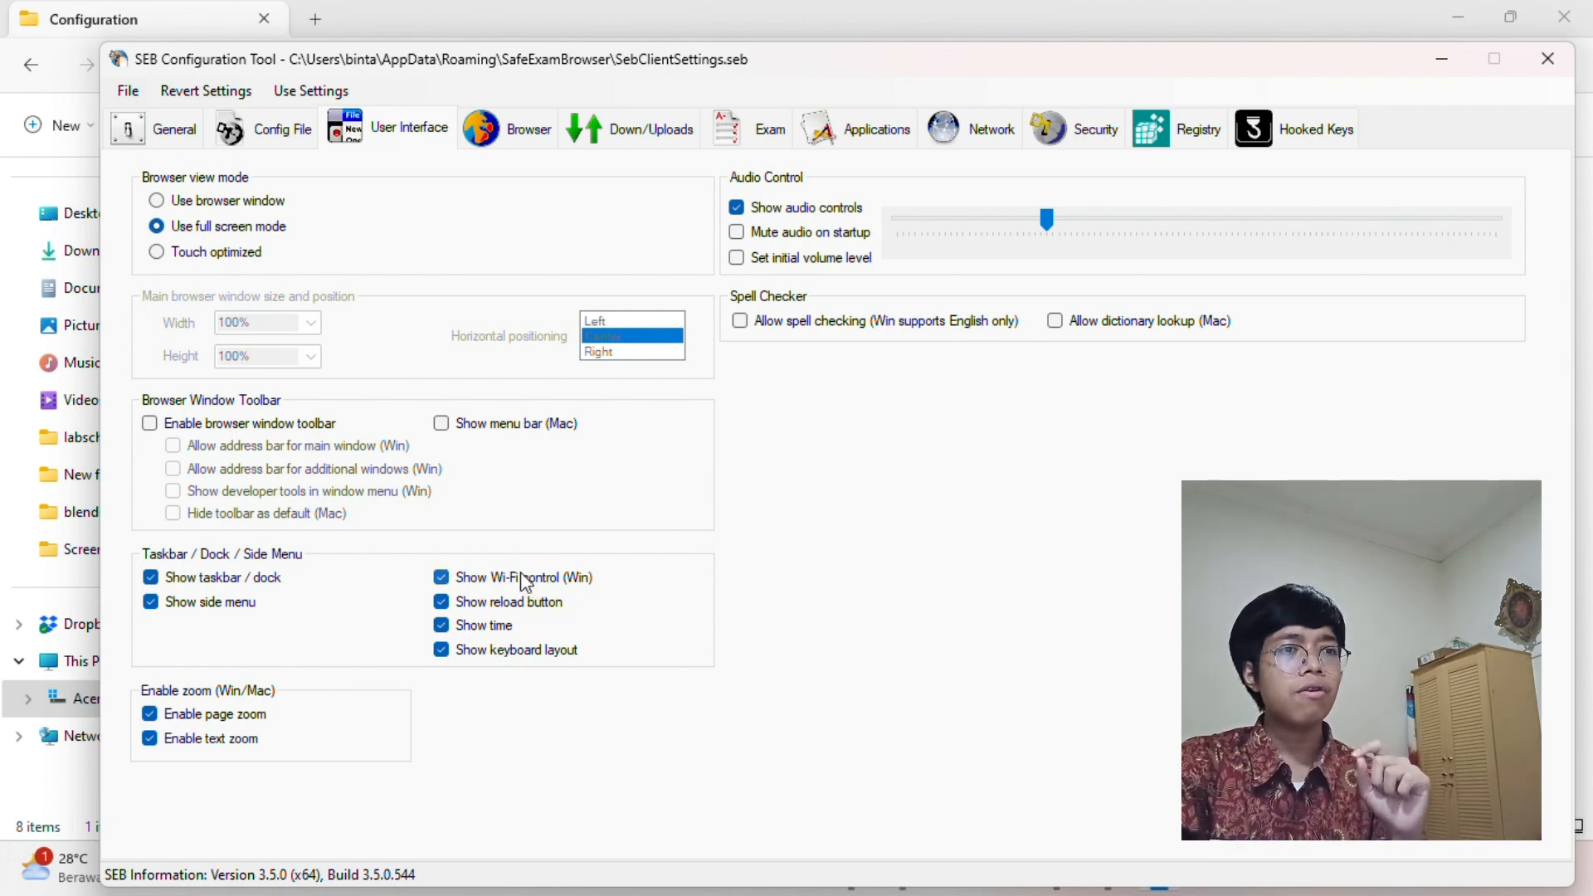
click(508, 128)
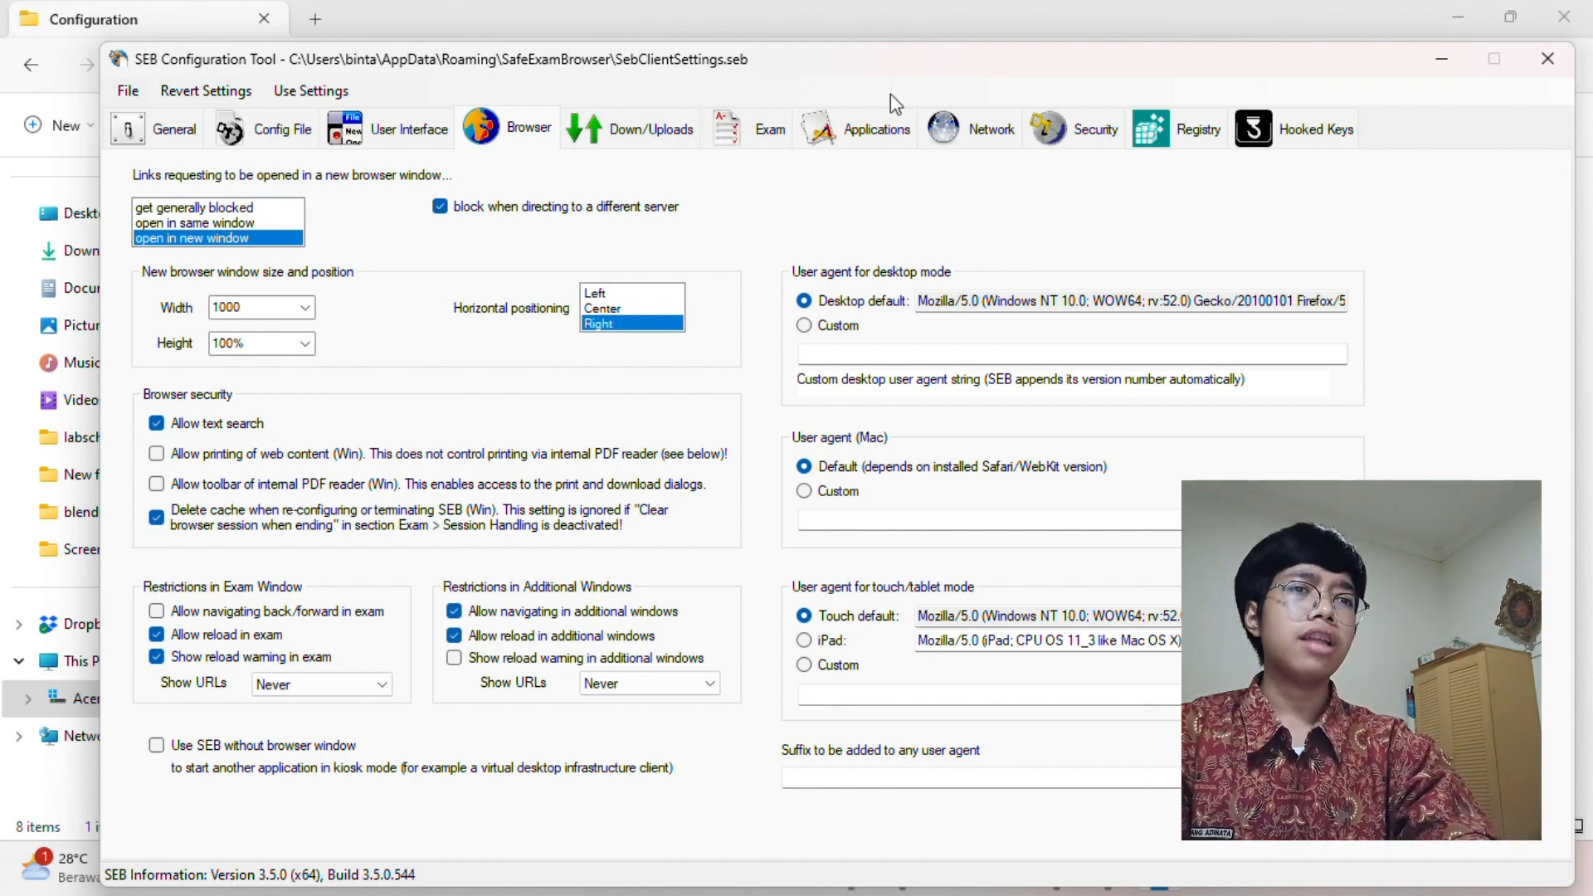
Show the Hooked Keys settings, where only Esc, Right Mouse and F1–F12 are enabled
click(1254, 123)
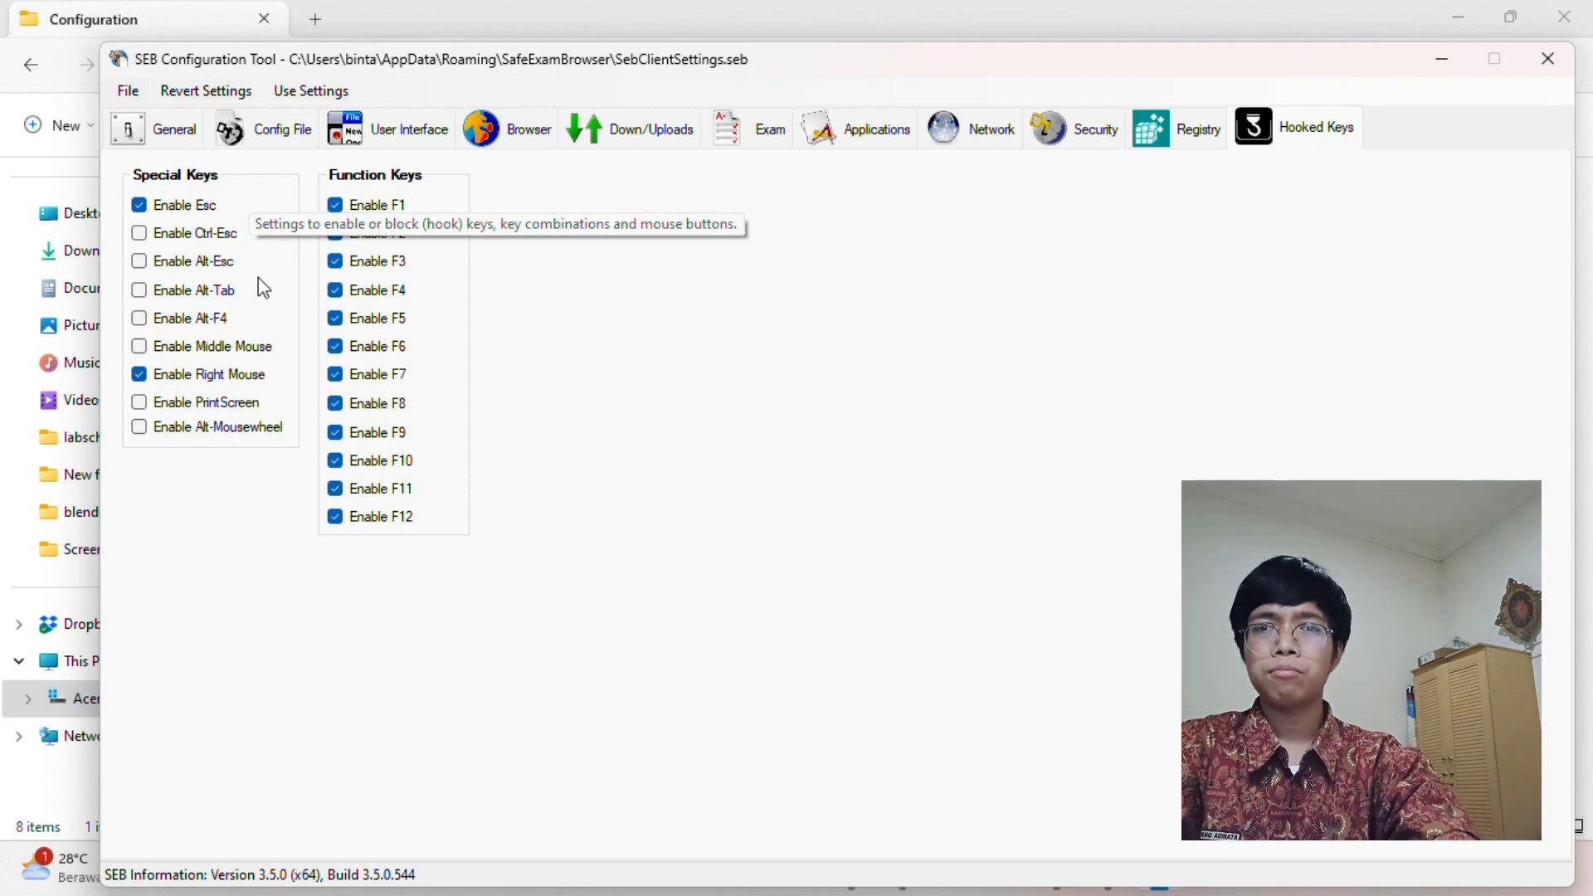
Save the settings as SebClientLabsNgaw.seb on the Desktop
click(124, 86)
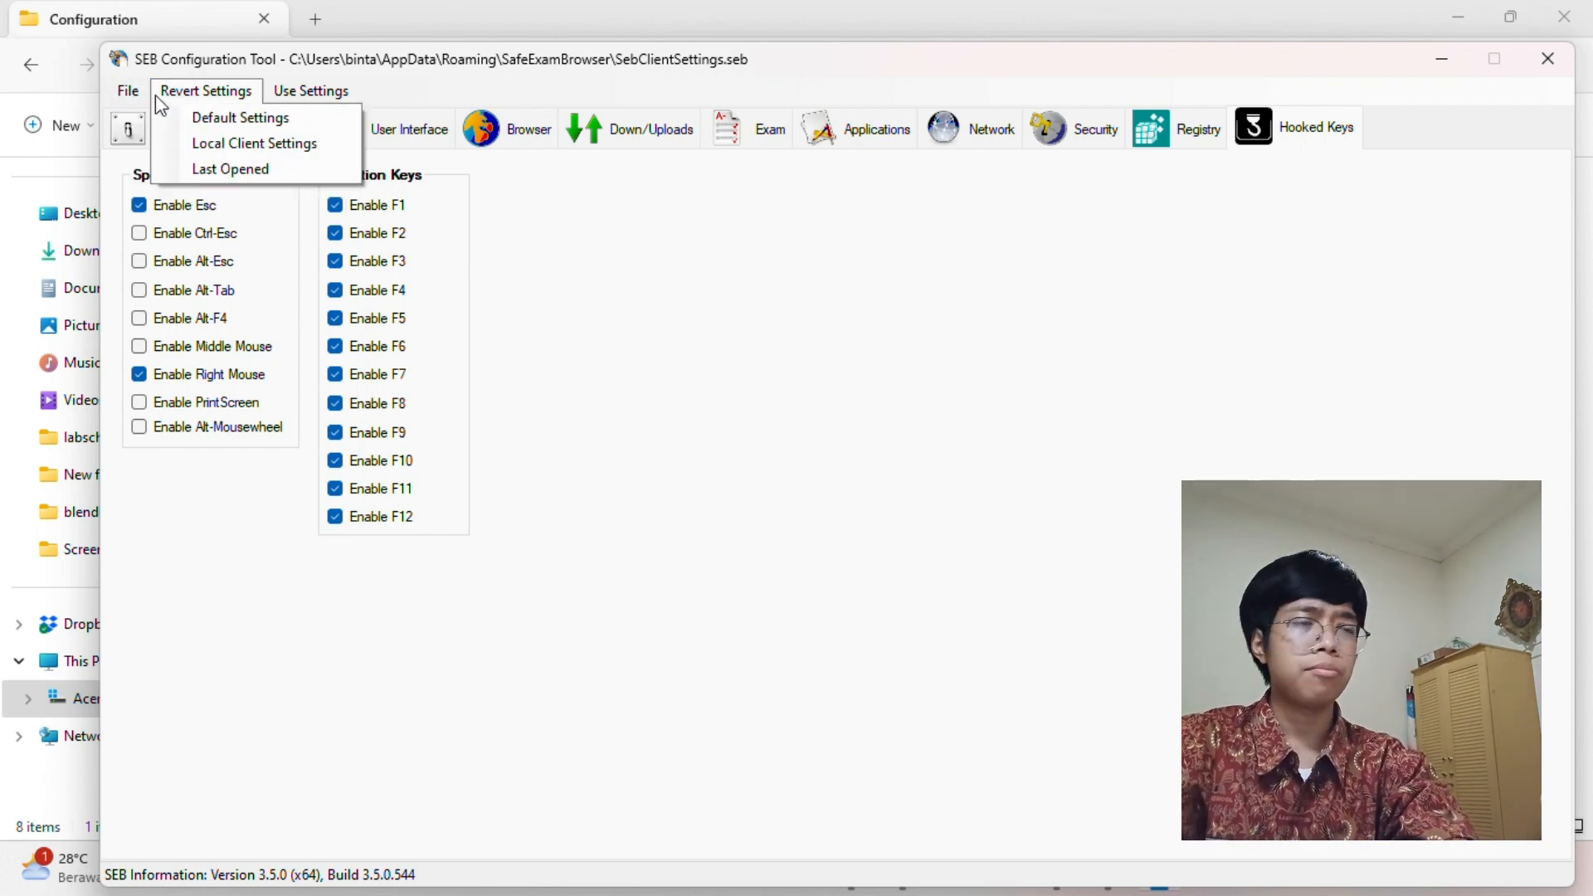
click(132, 93)
click(135, 94)
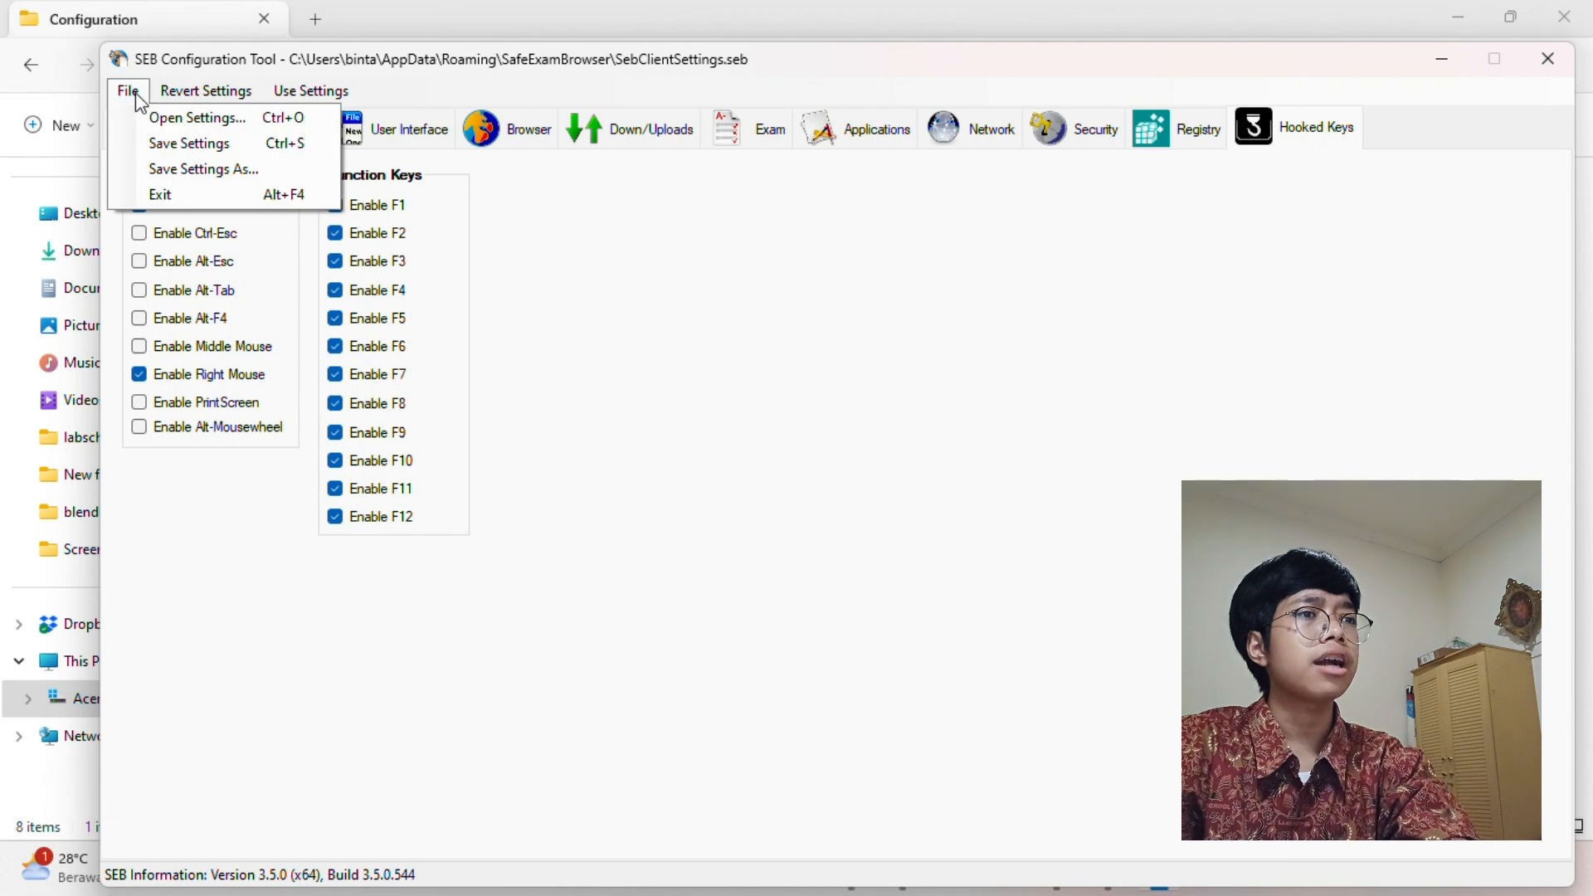
click(142, 162)
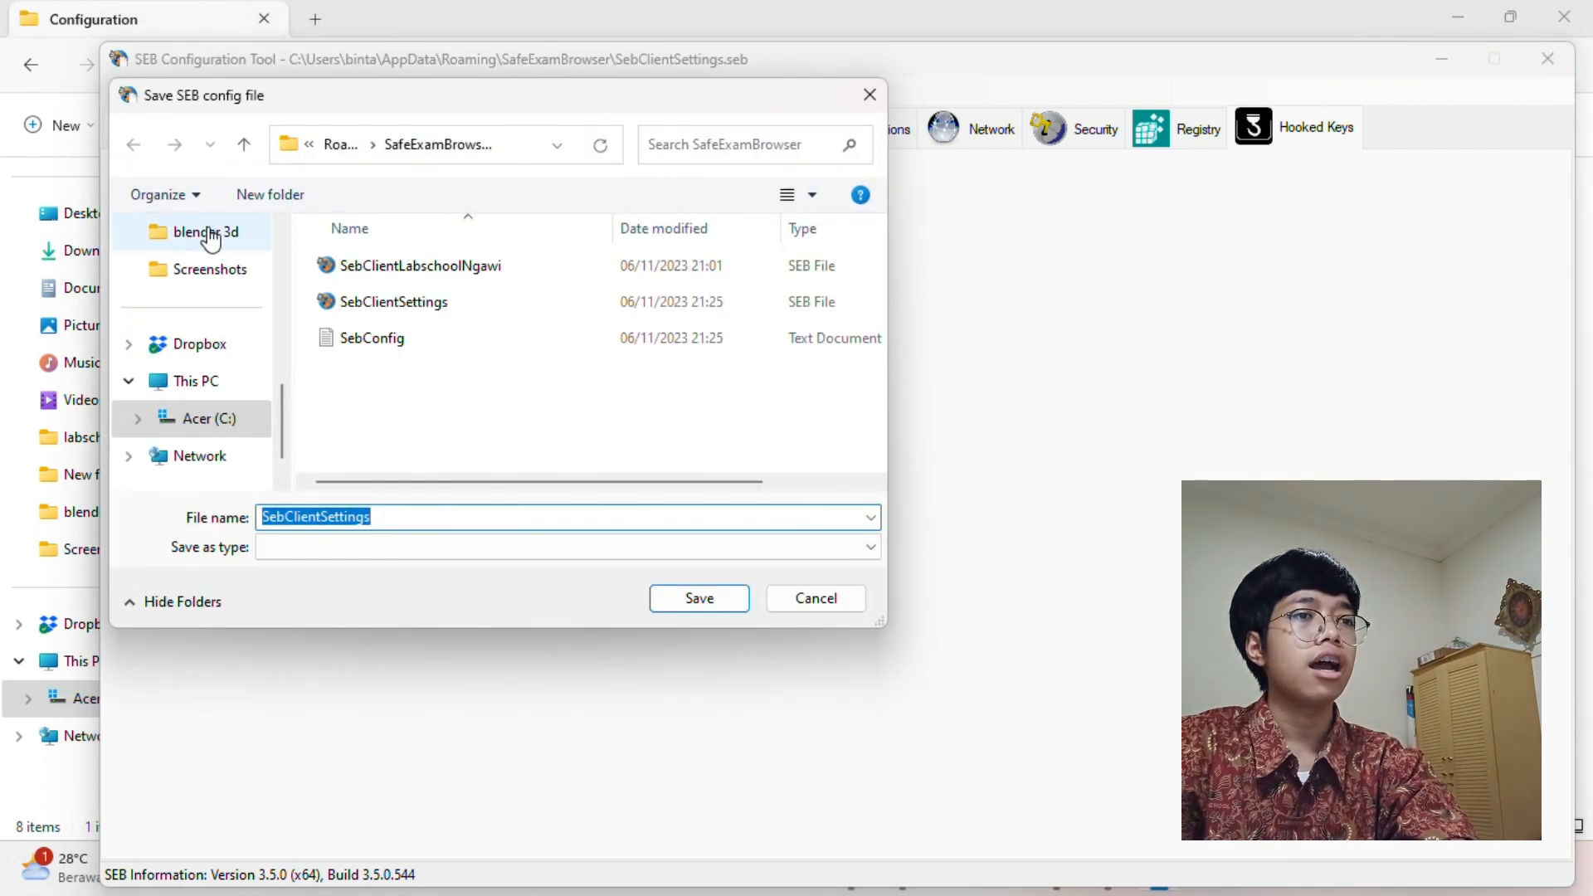
scroll(211, 230, up, 5)
click(203, 394)
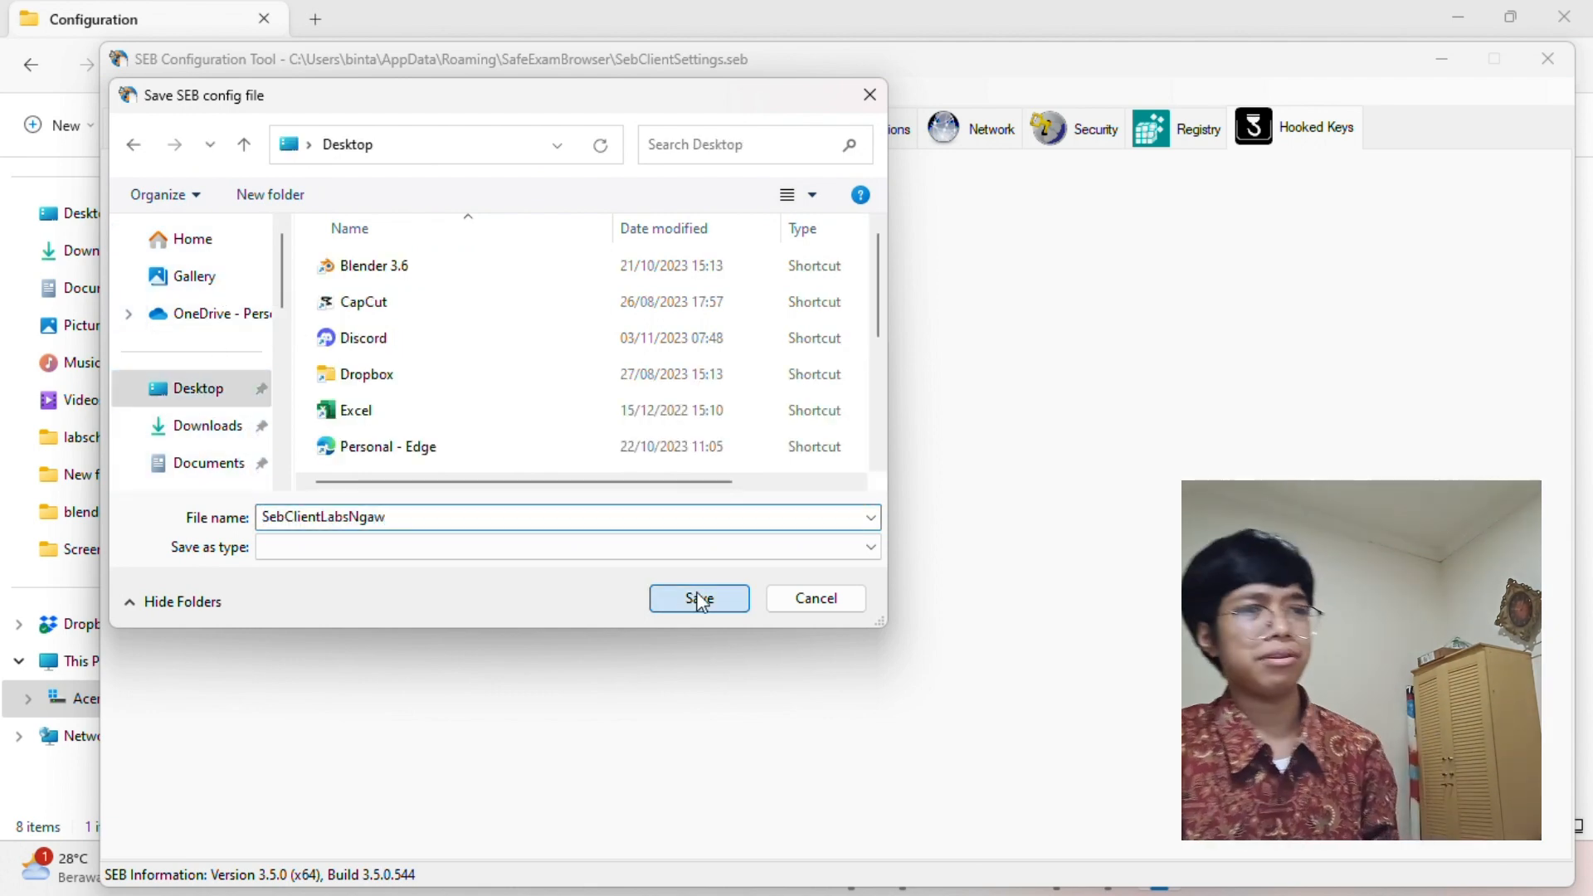
click(699, 598)
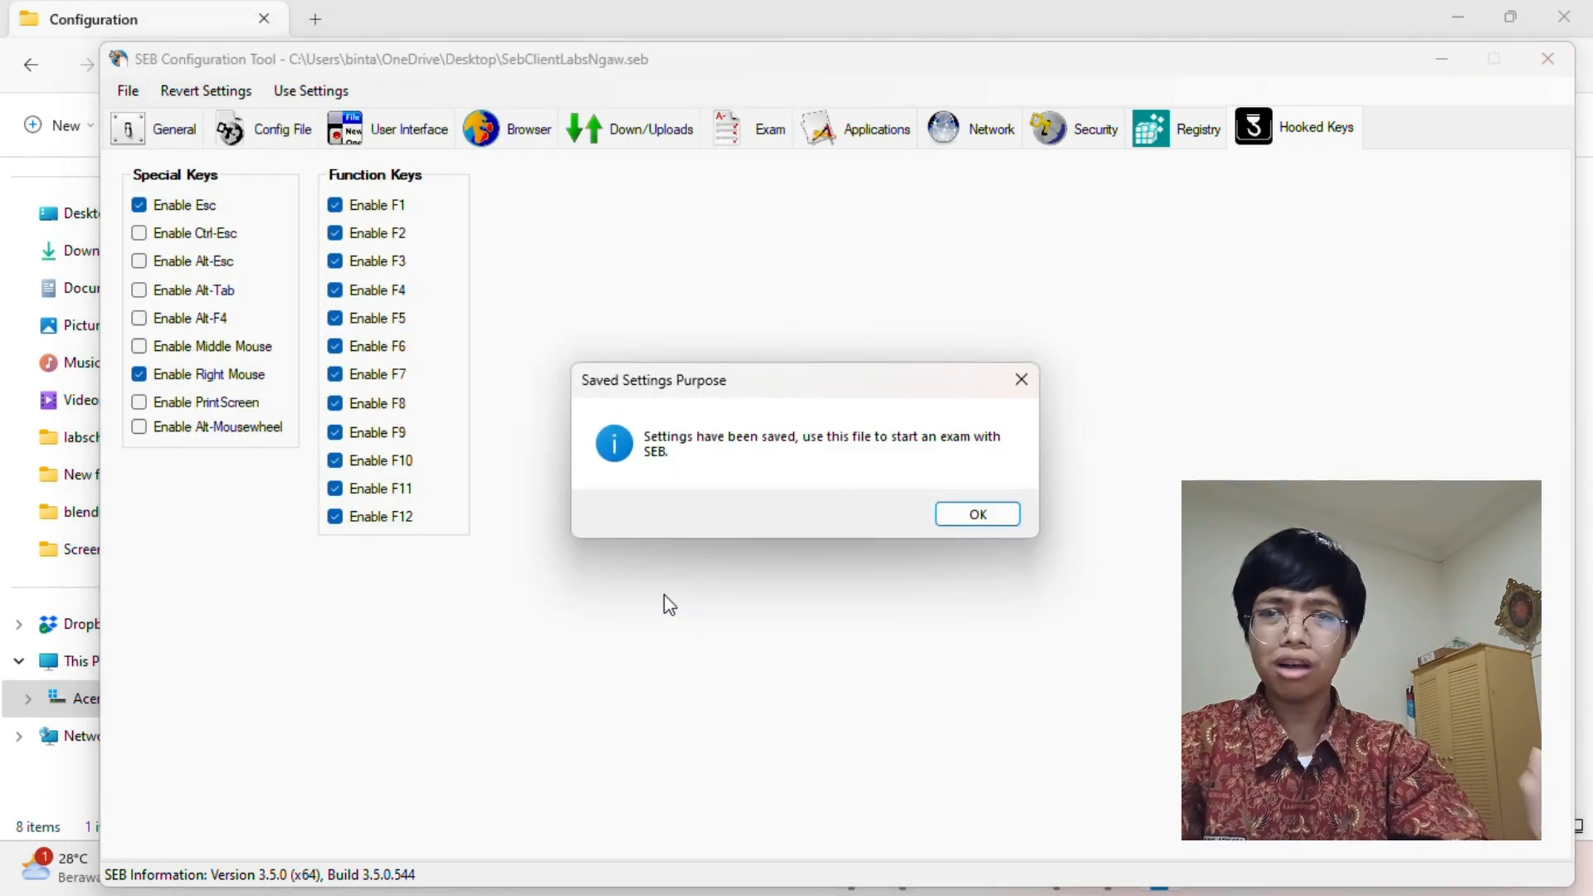
Dismiss the saved-settings notice, close the configuration tool and go to the Desktop folder
click(998, 517)
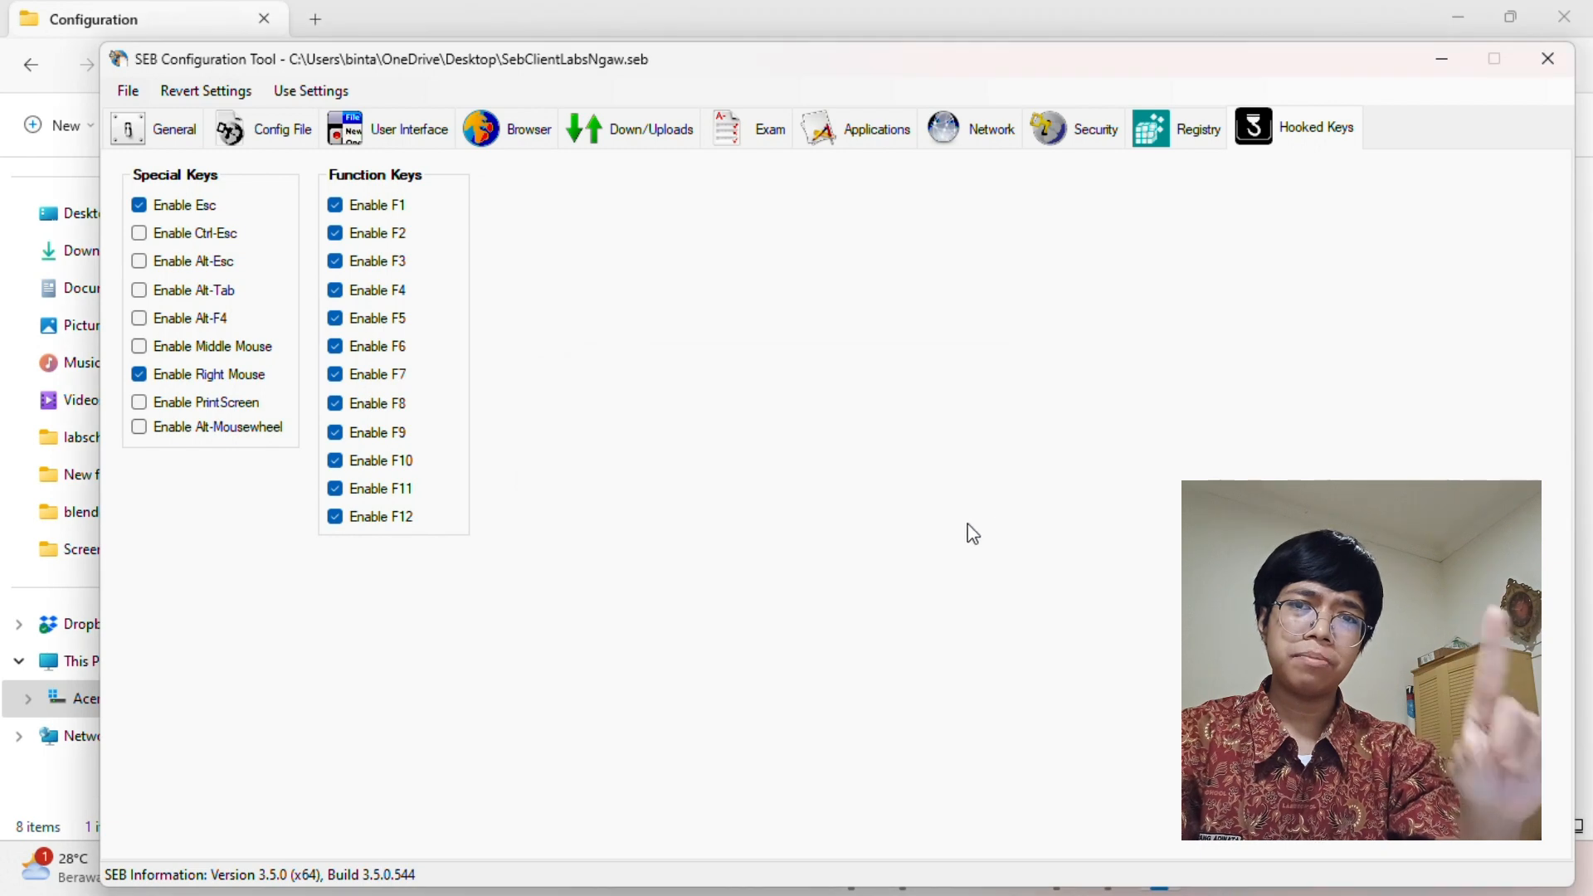
click(1548, 55)
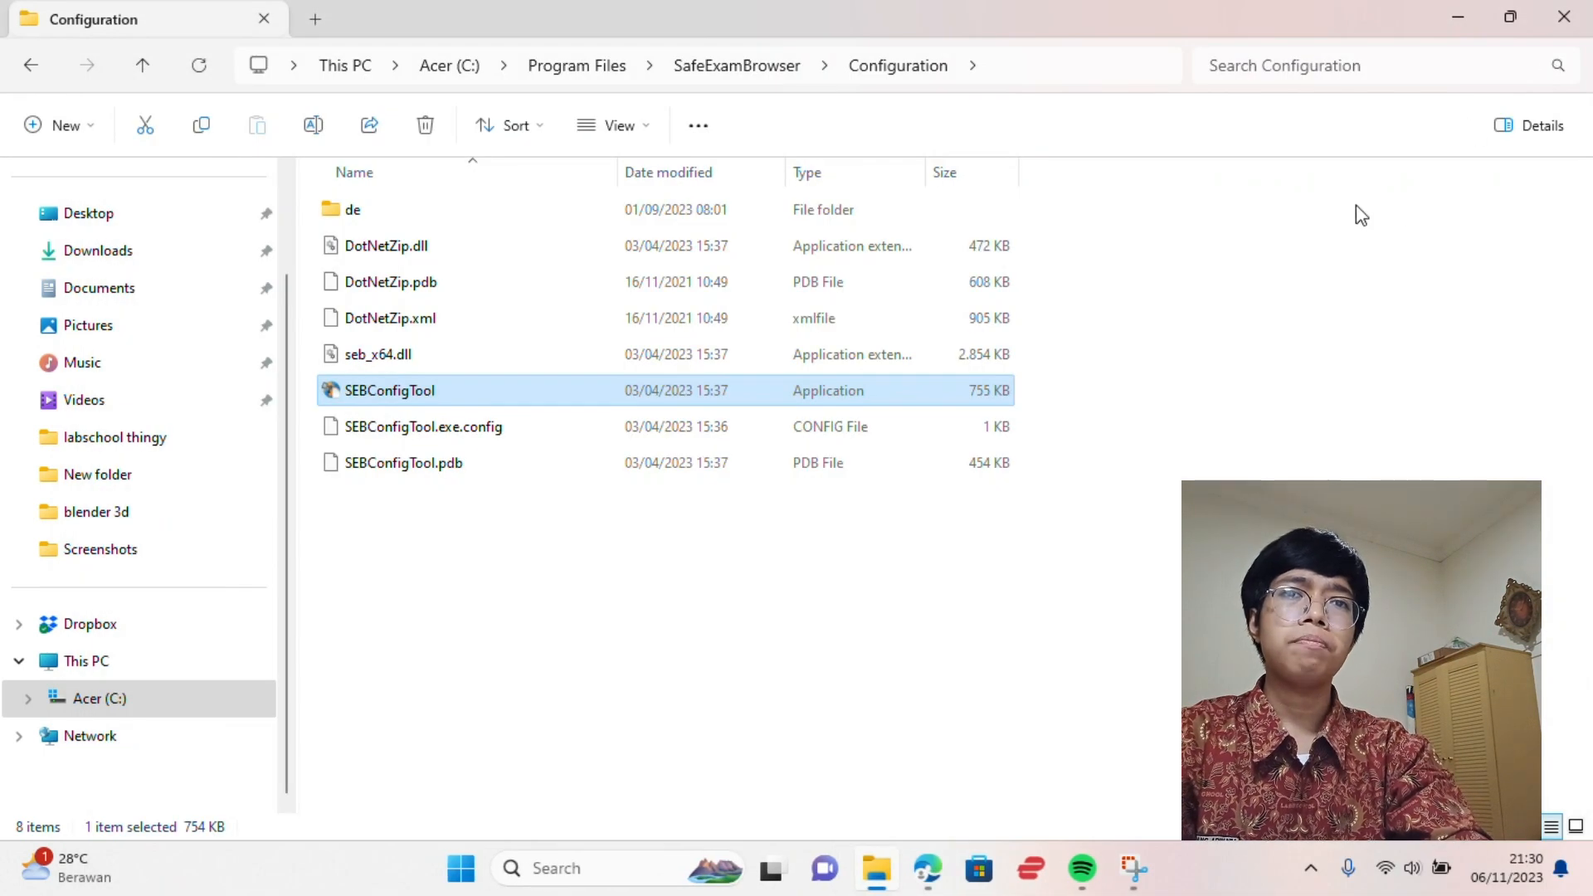
scroll(203, 402, up, 1)
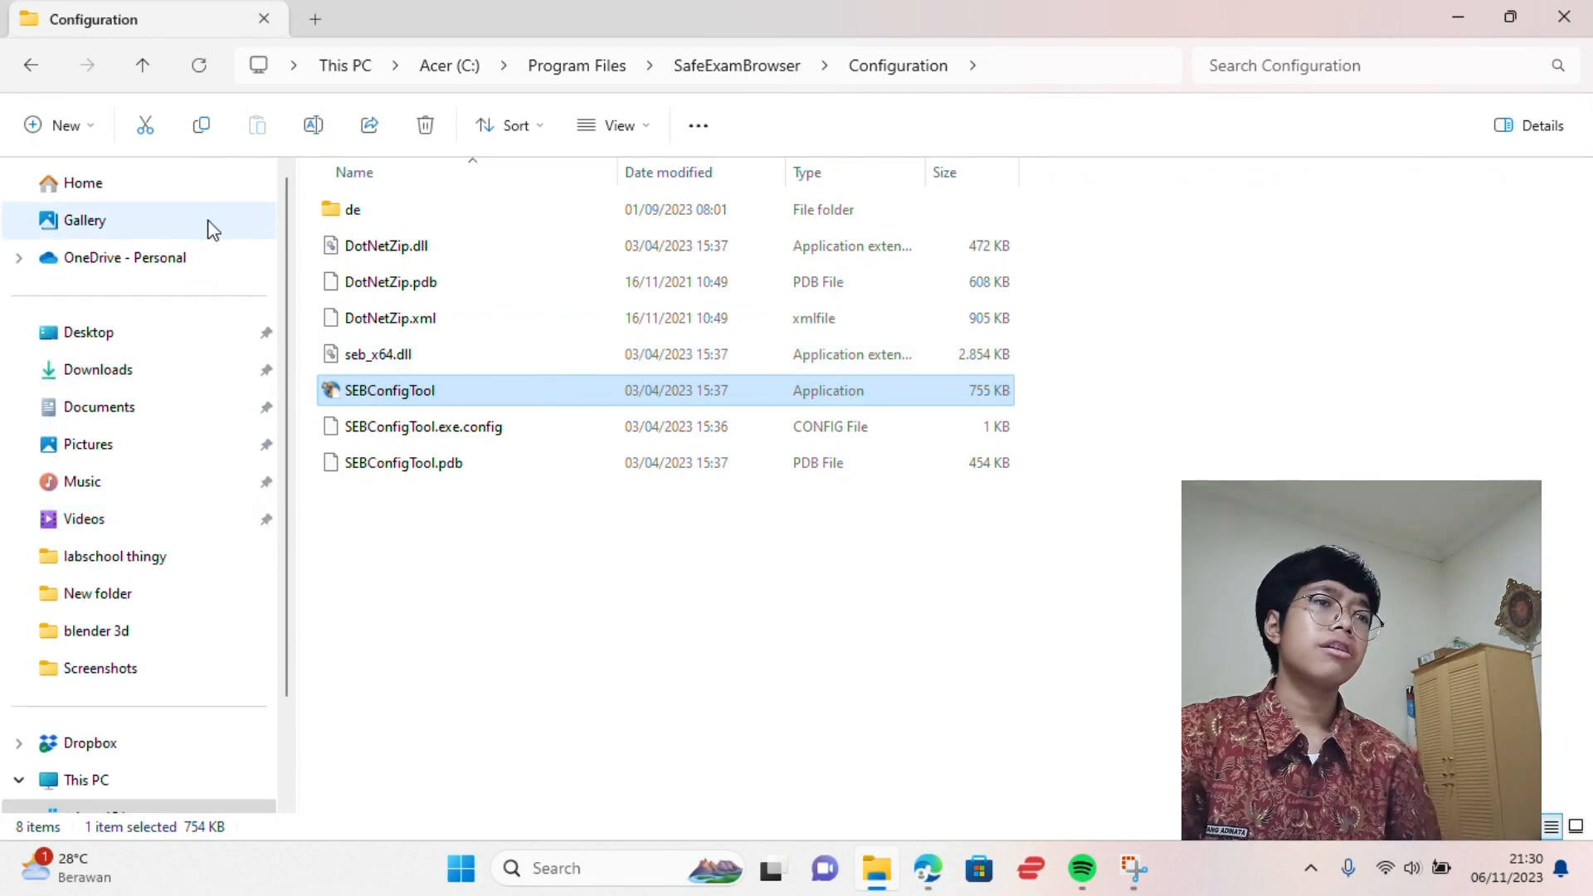
click(89, 332)
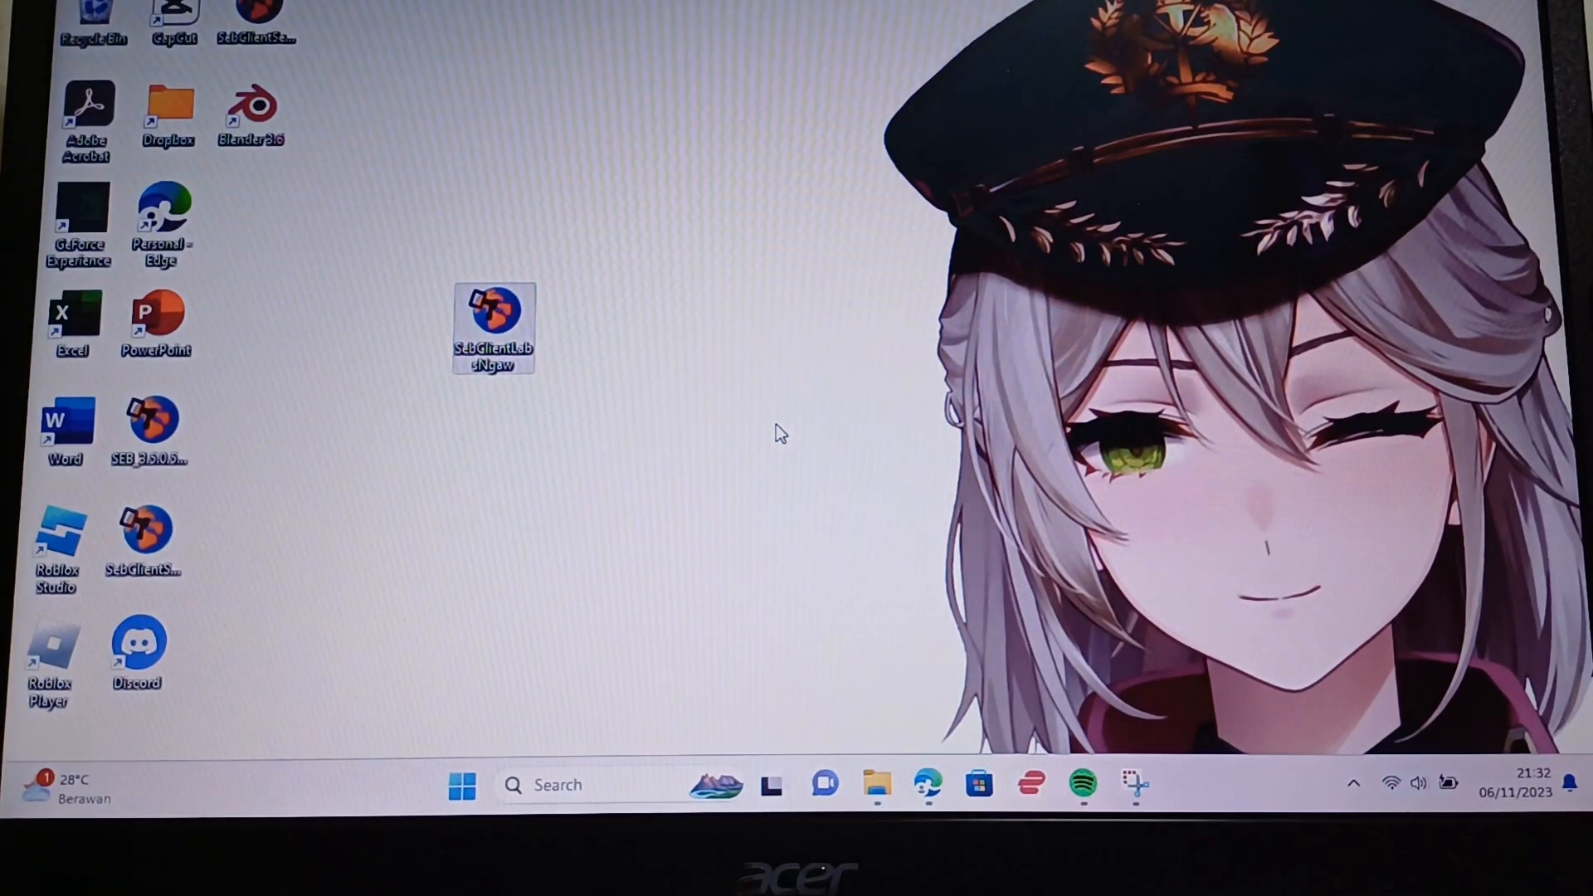
Open the SebClientLabsNgaw.seb file on the desktop with Safe Exam Browser
right_click(521, 336)
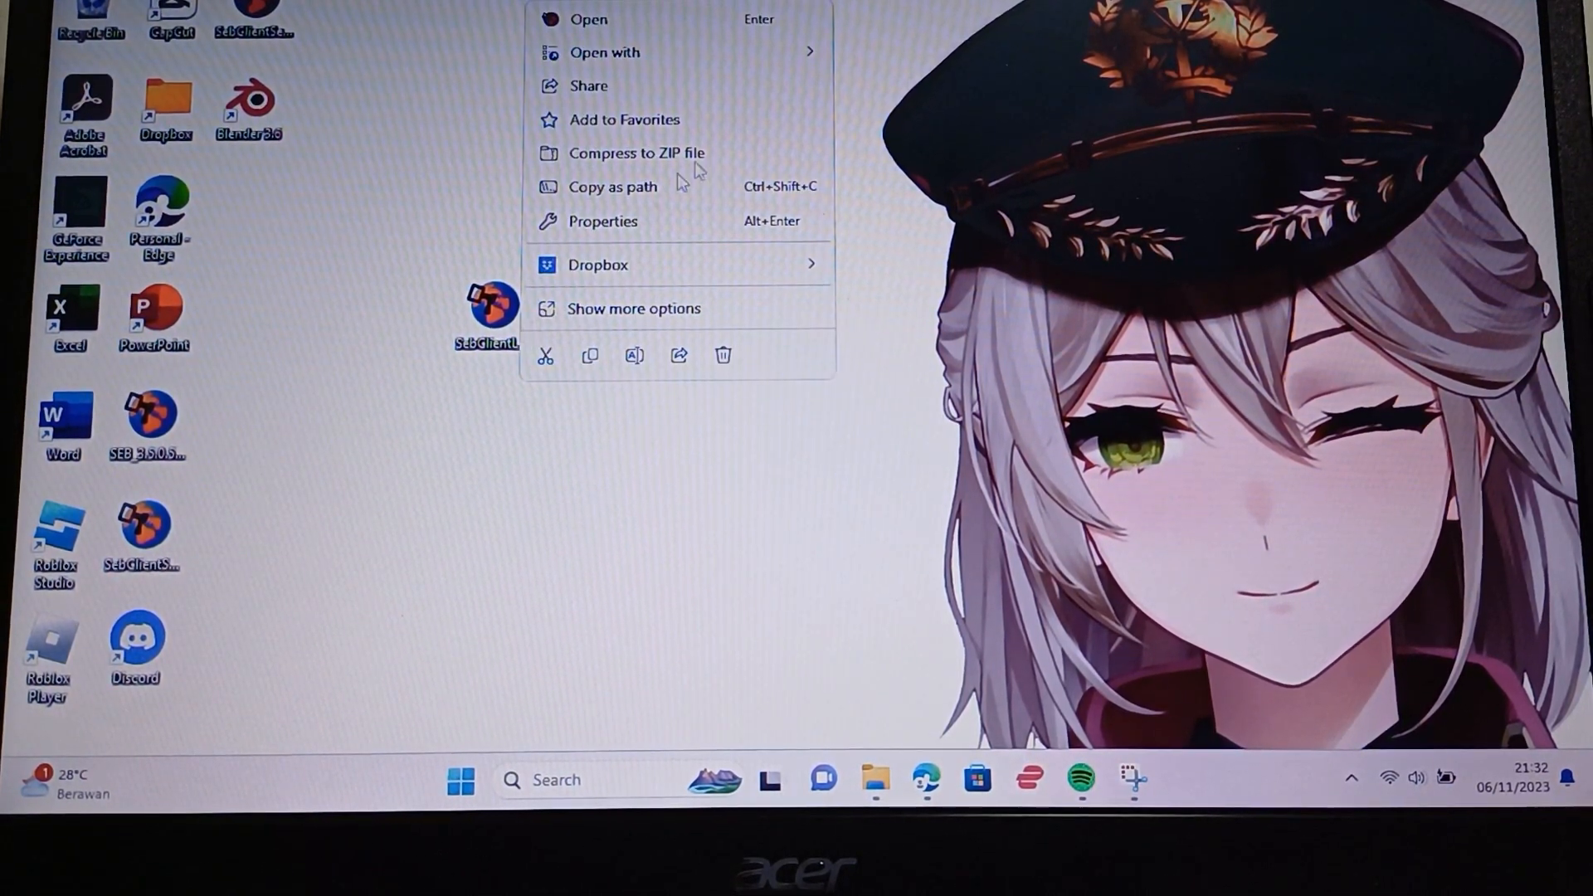
mouse_move(739, 52)
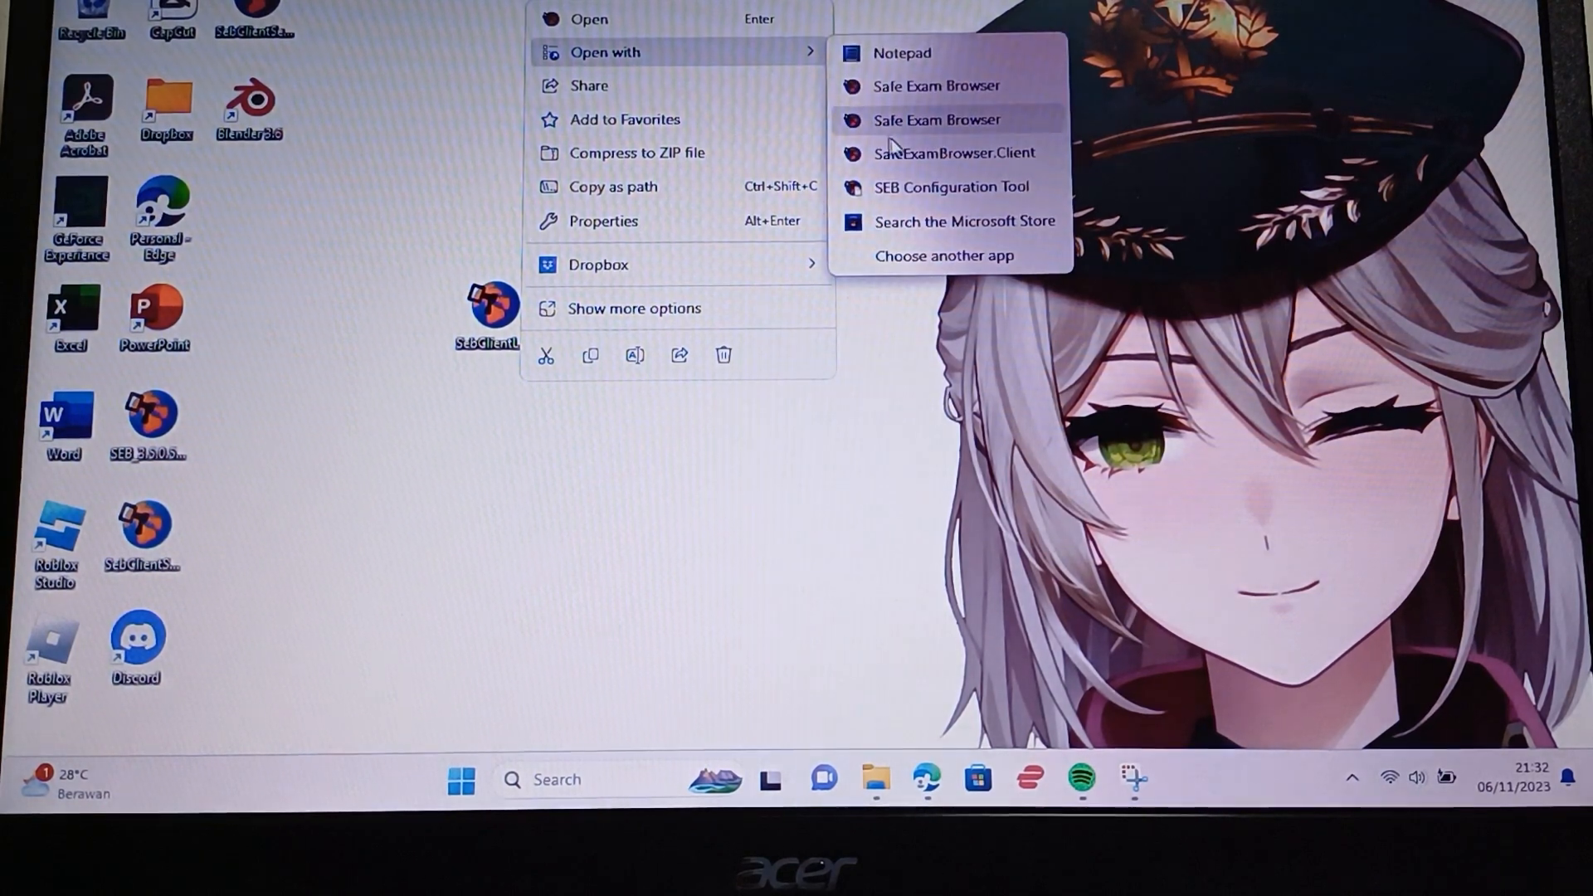
click(906, 125)
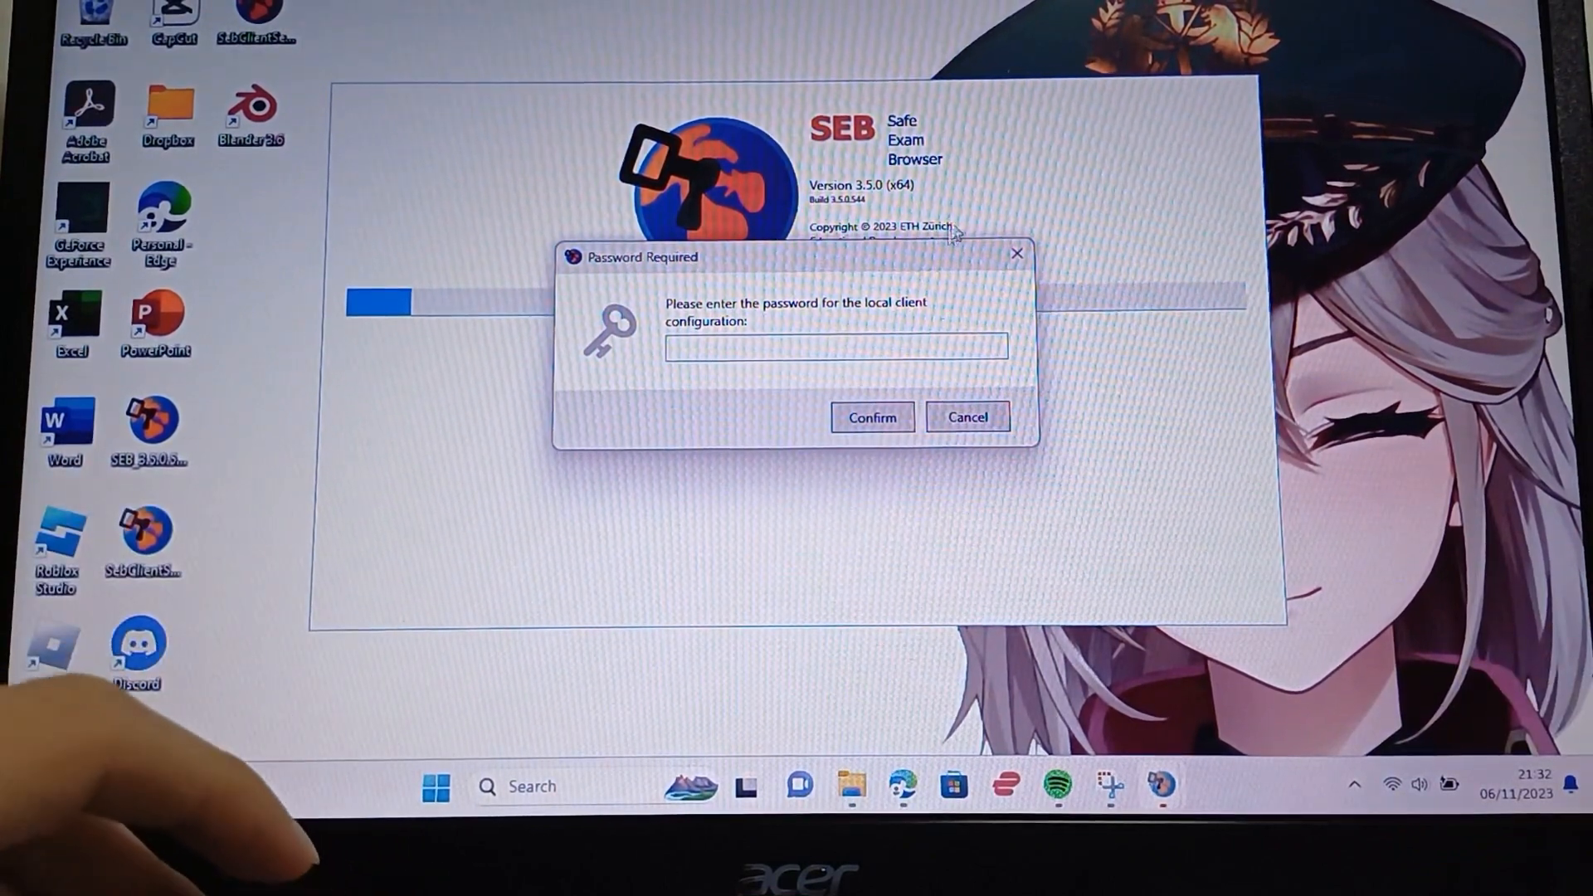
Enter the local client configuration password, then the exam password, to start the exam
text(aa)
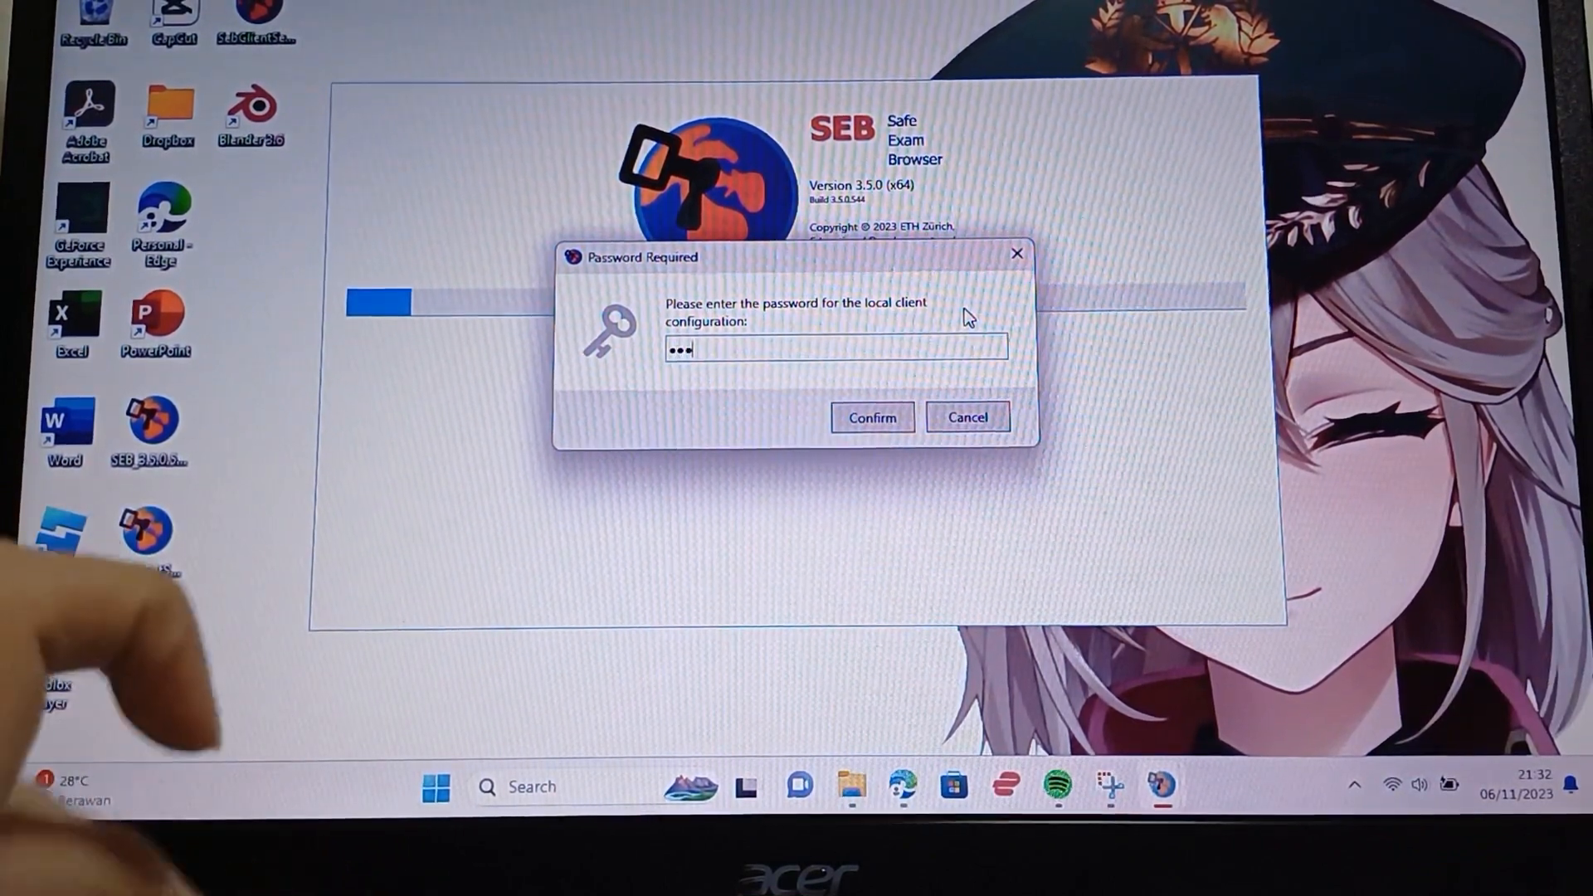
text(aa)
click(910, 416)
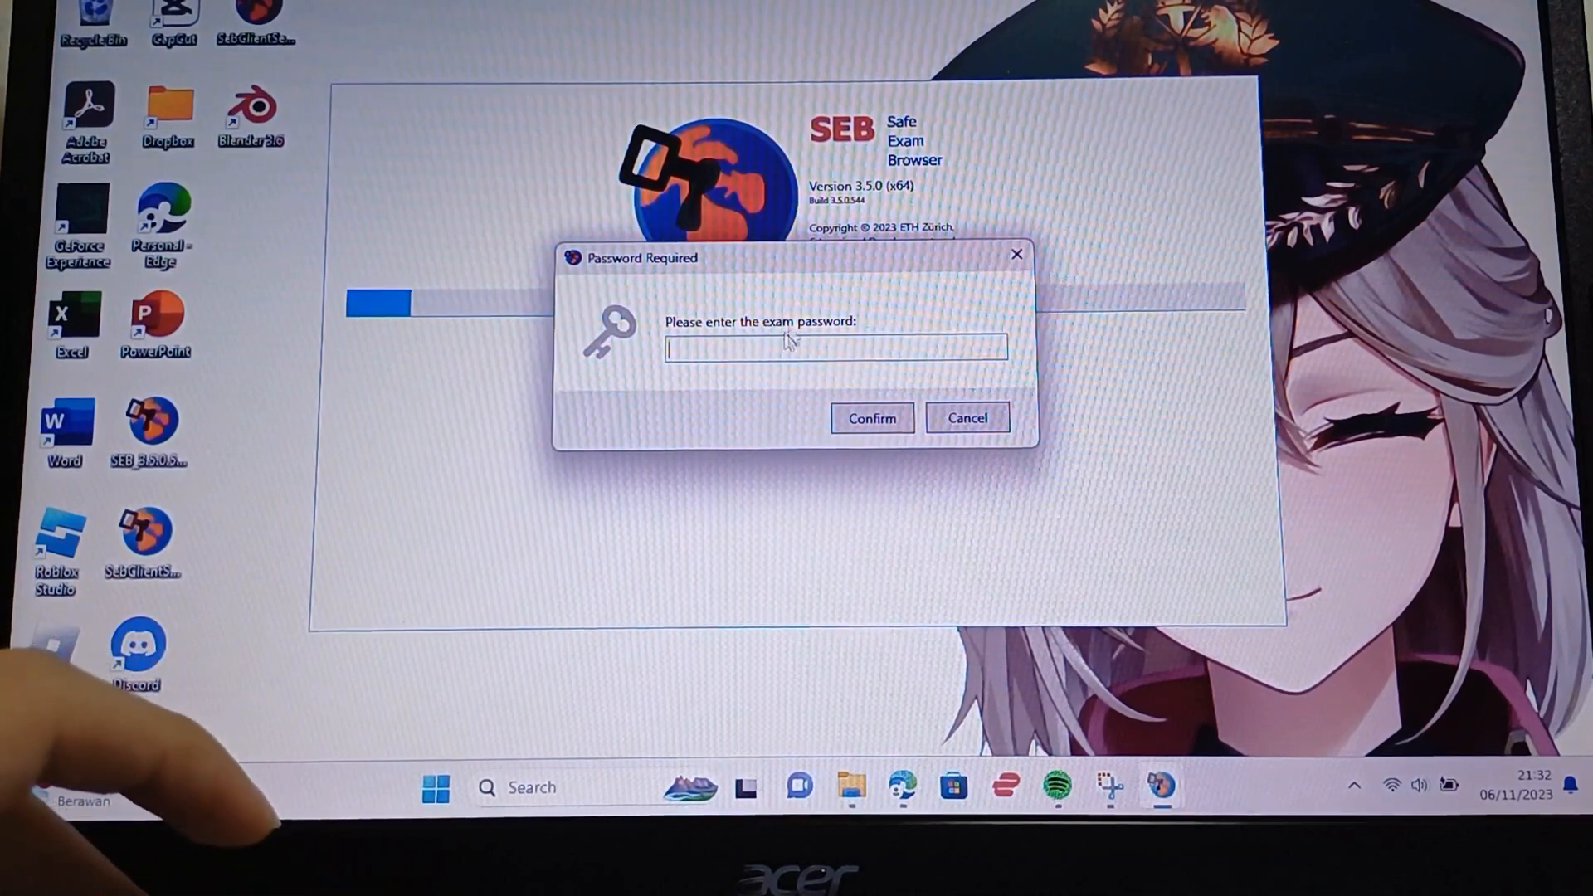
text(aaaa)
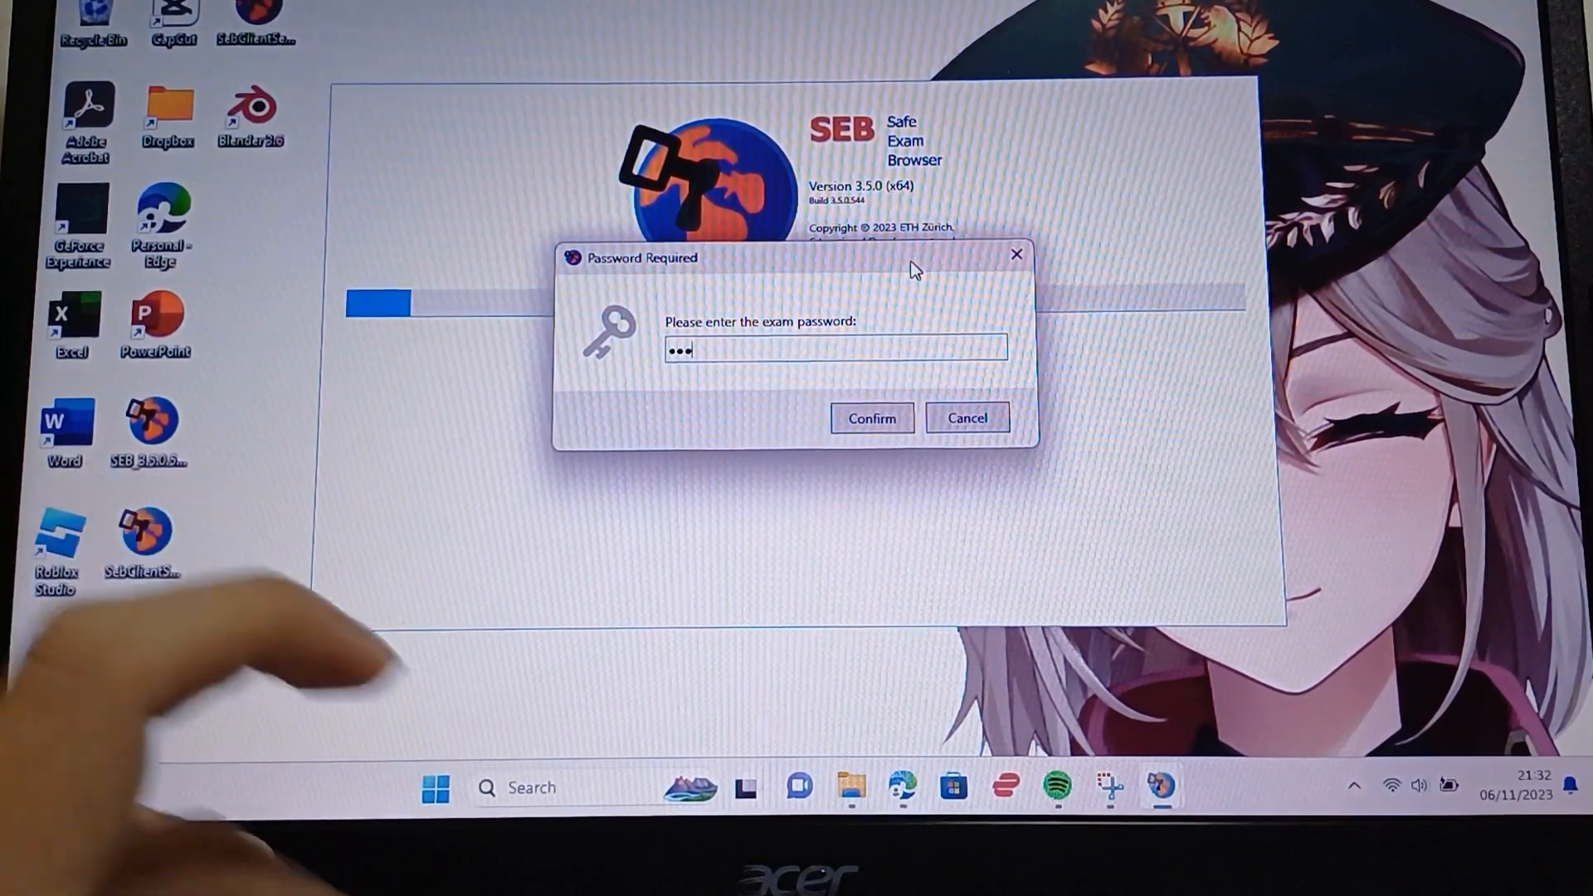
click(895, 423)
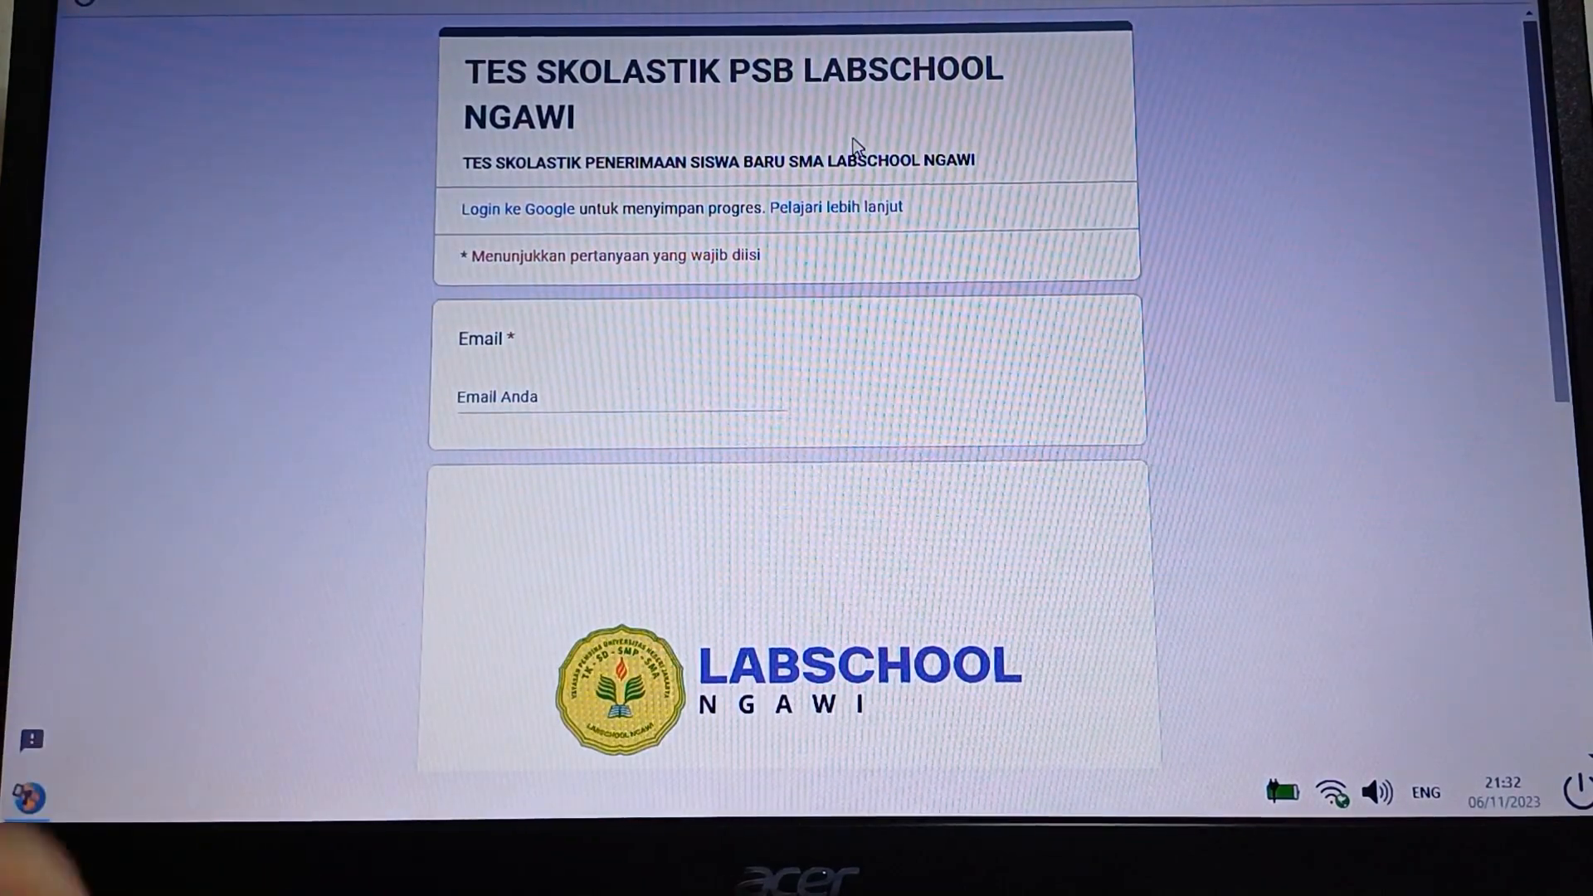
Scroll to question 1 and adjust the page zoom, ending back at 100%
scroll(1138, 222, down, 6)
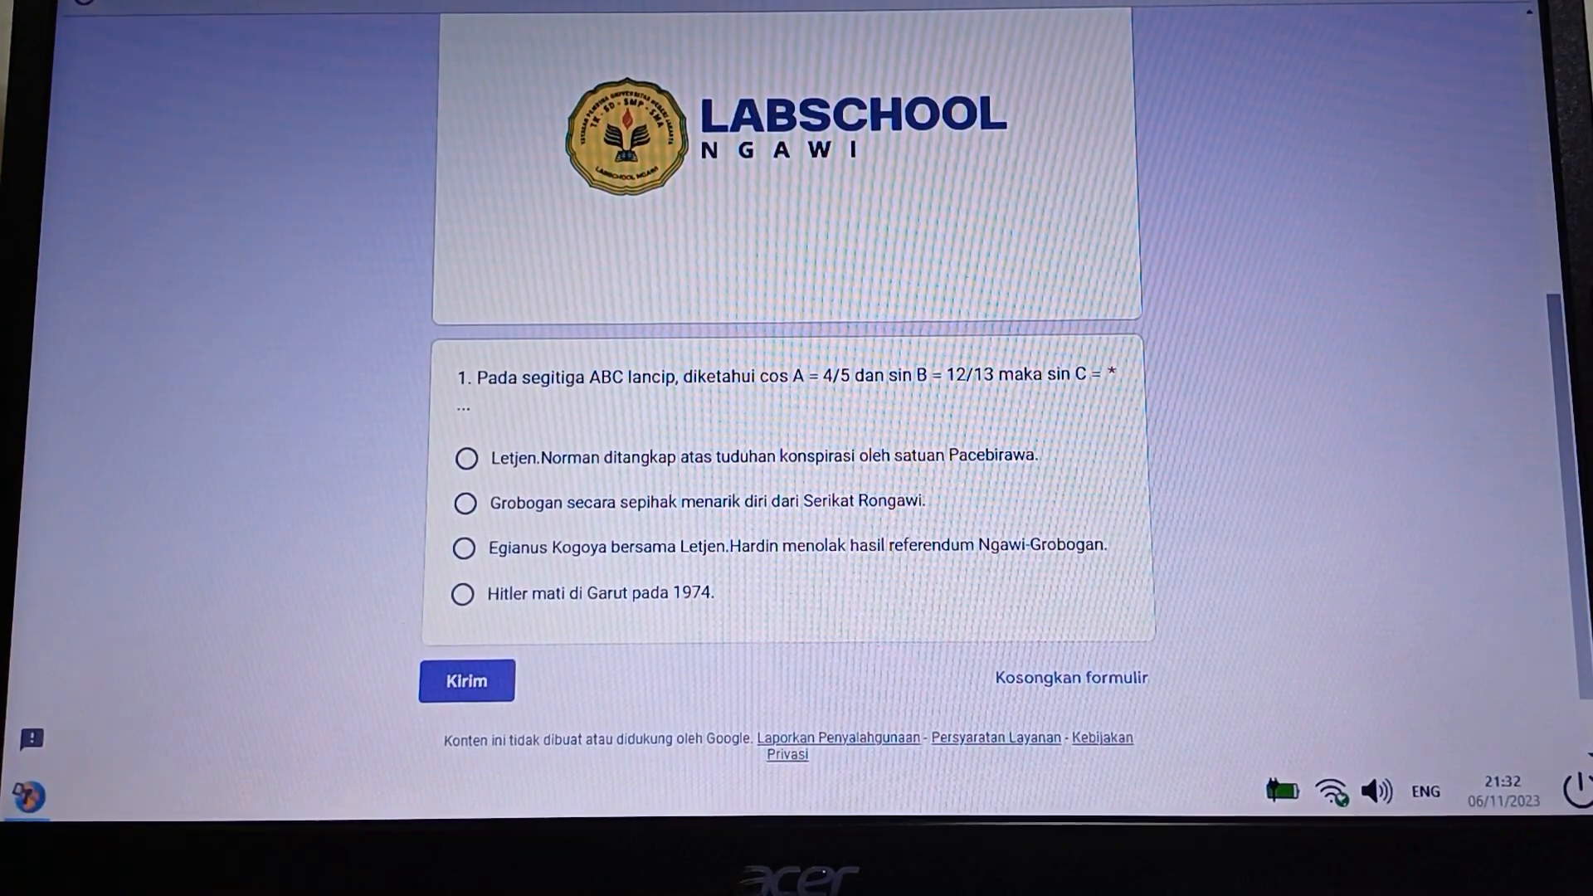
click(1523, 1)
click(1510, 20)
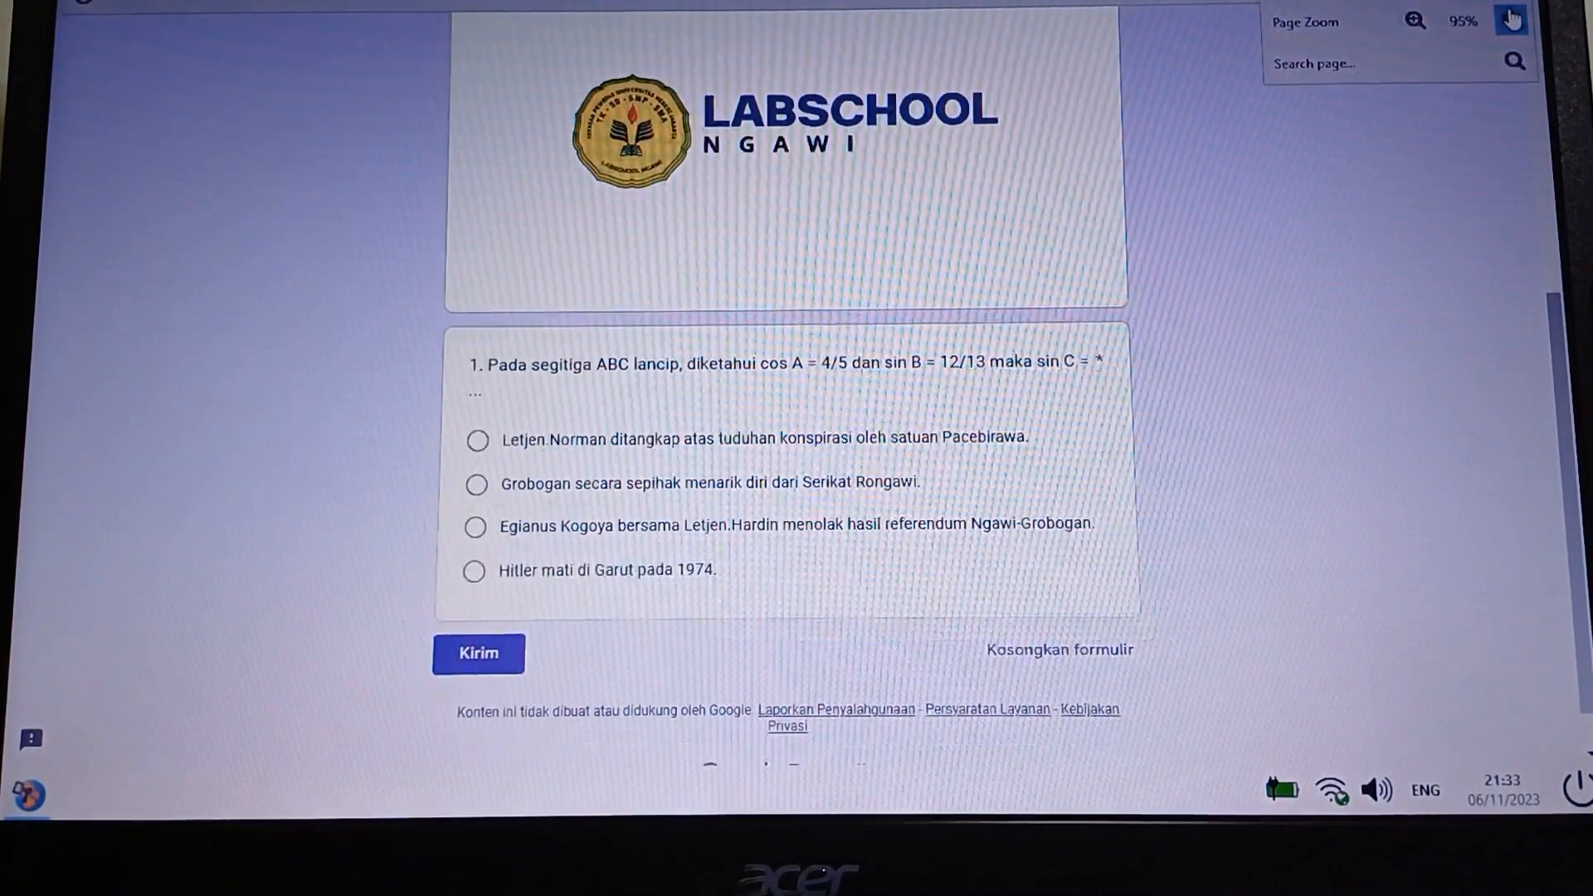
click(1510, 20)
click(1425, 26)
click(1426, 26)
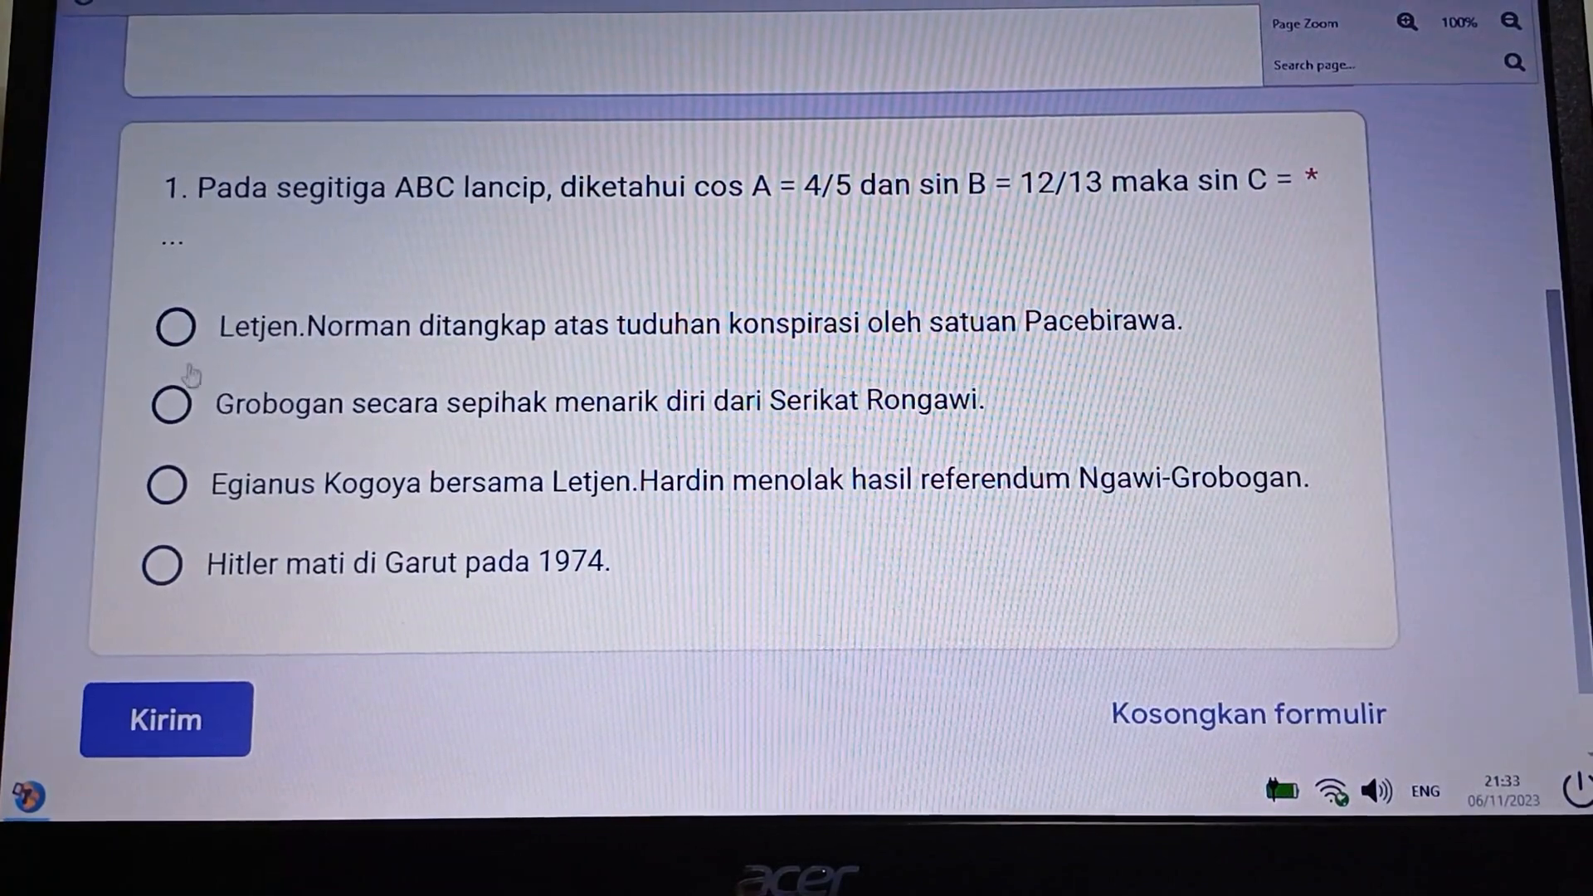
Select the first answer, 'Letjen.Norman ditangkap…', for question 1
click(175, 327)
click(166, 485)
click(171, 404)
click(175, 327)
scroll(717, 409, down, 3)
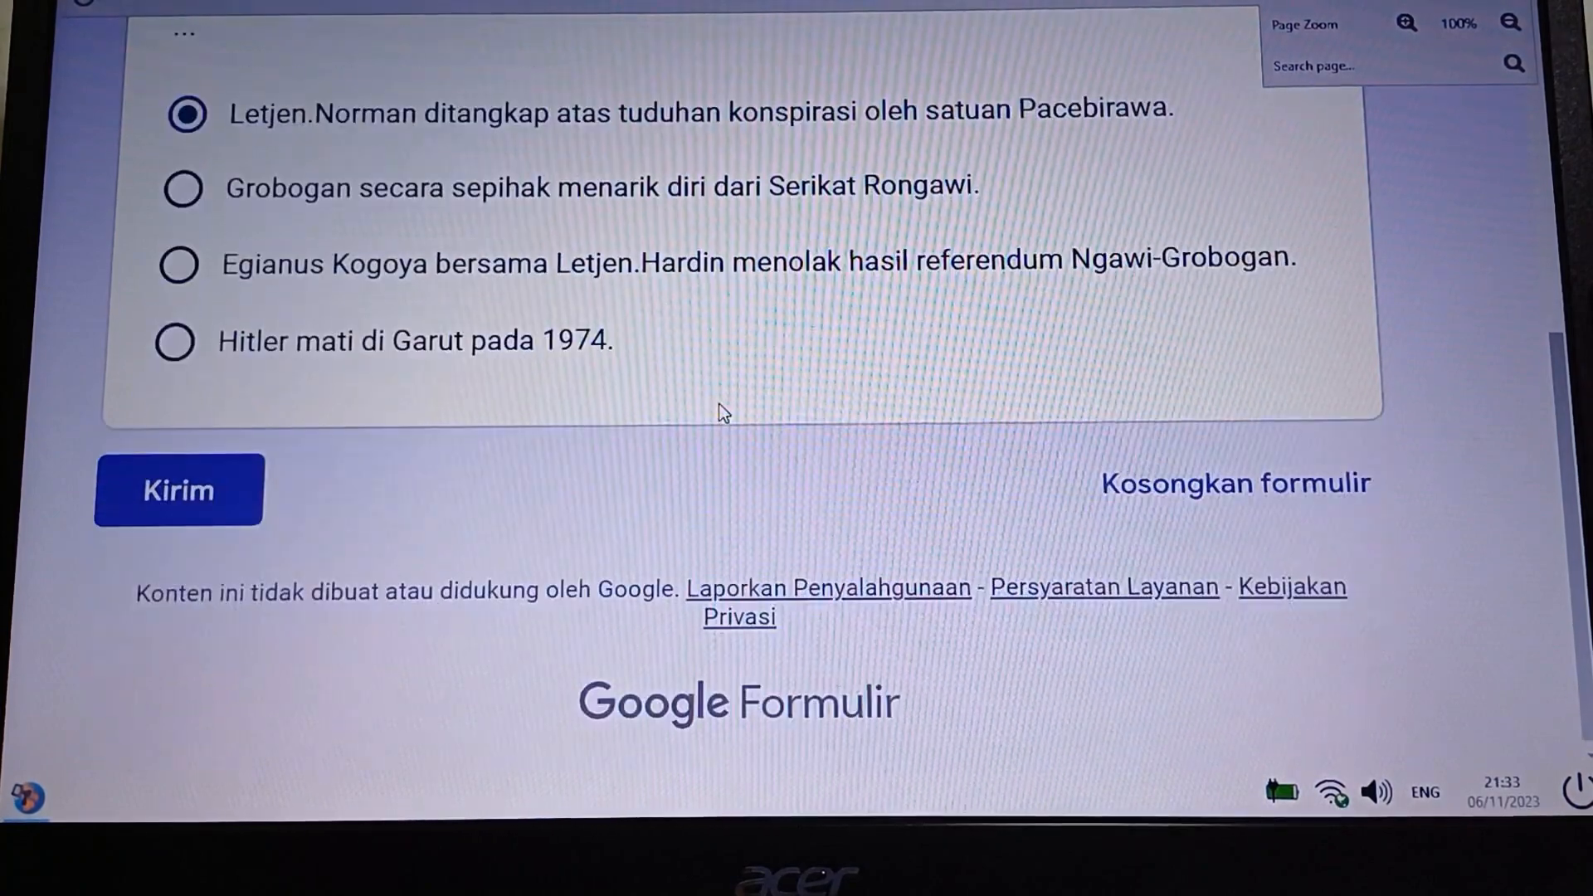
scroll(719, 406, down, 5)
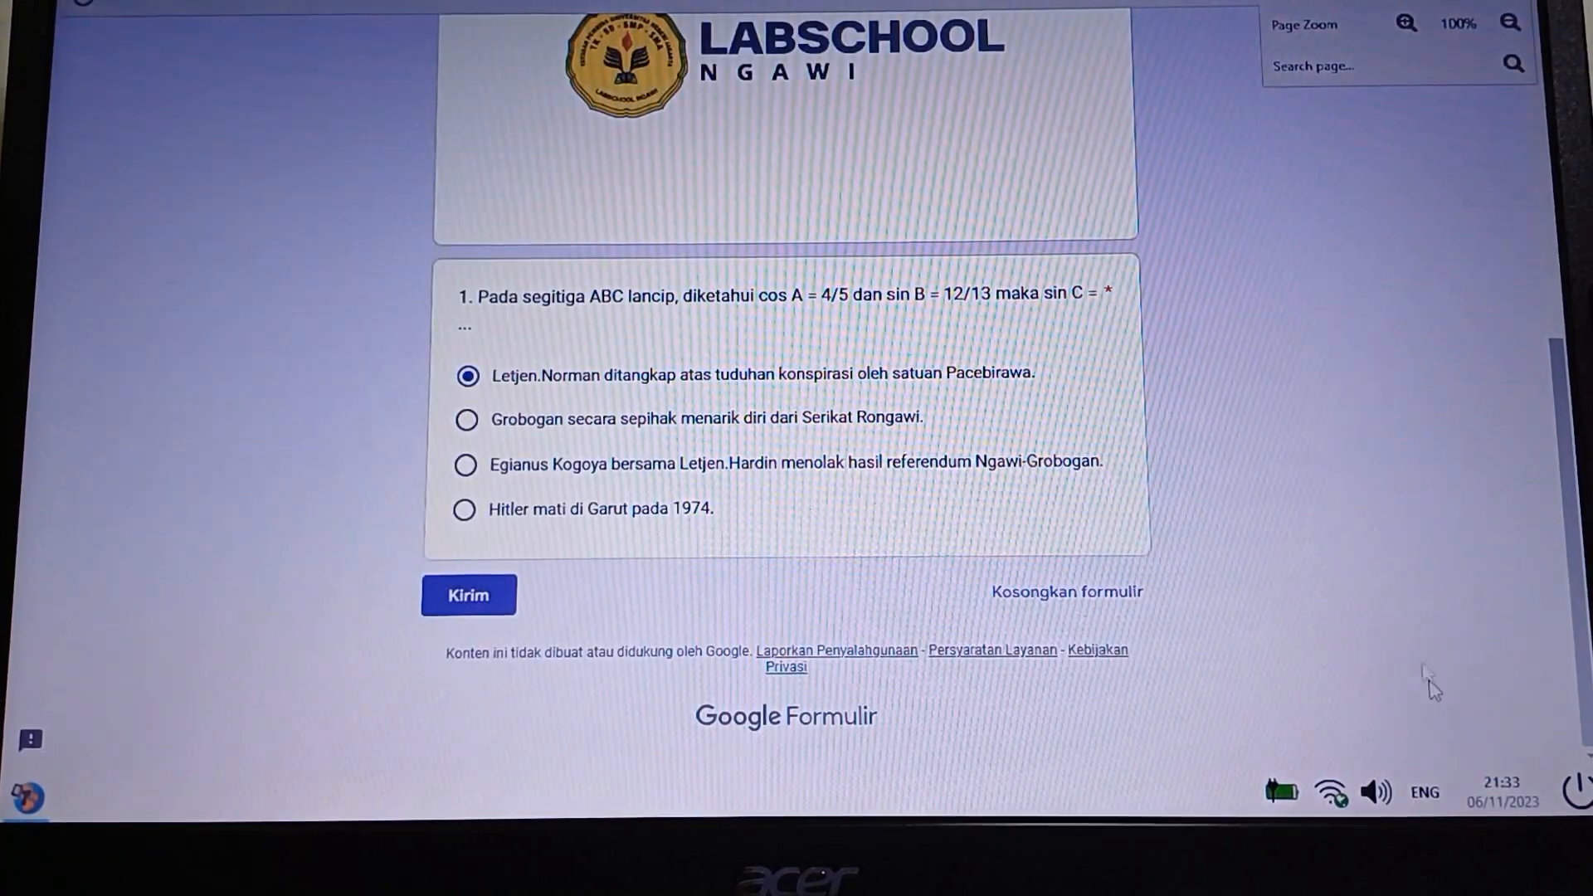
Quit Safe Exam Browser by entering the quit password
click(1583, 797)
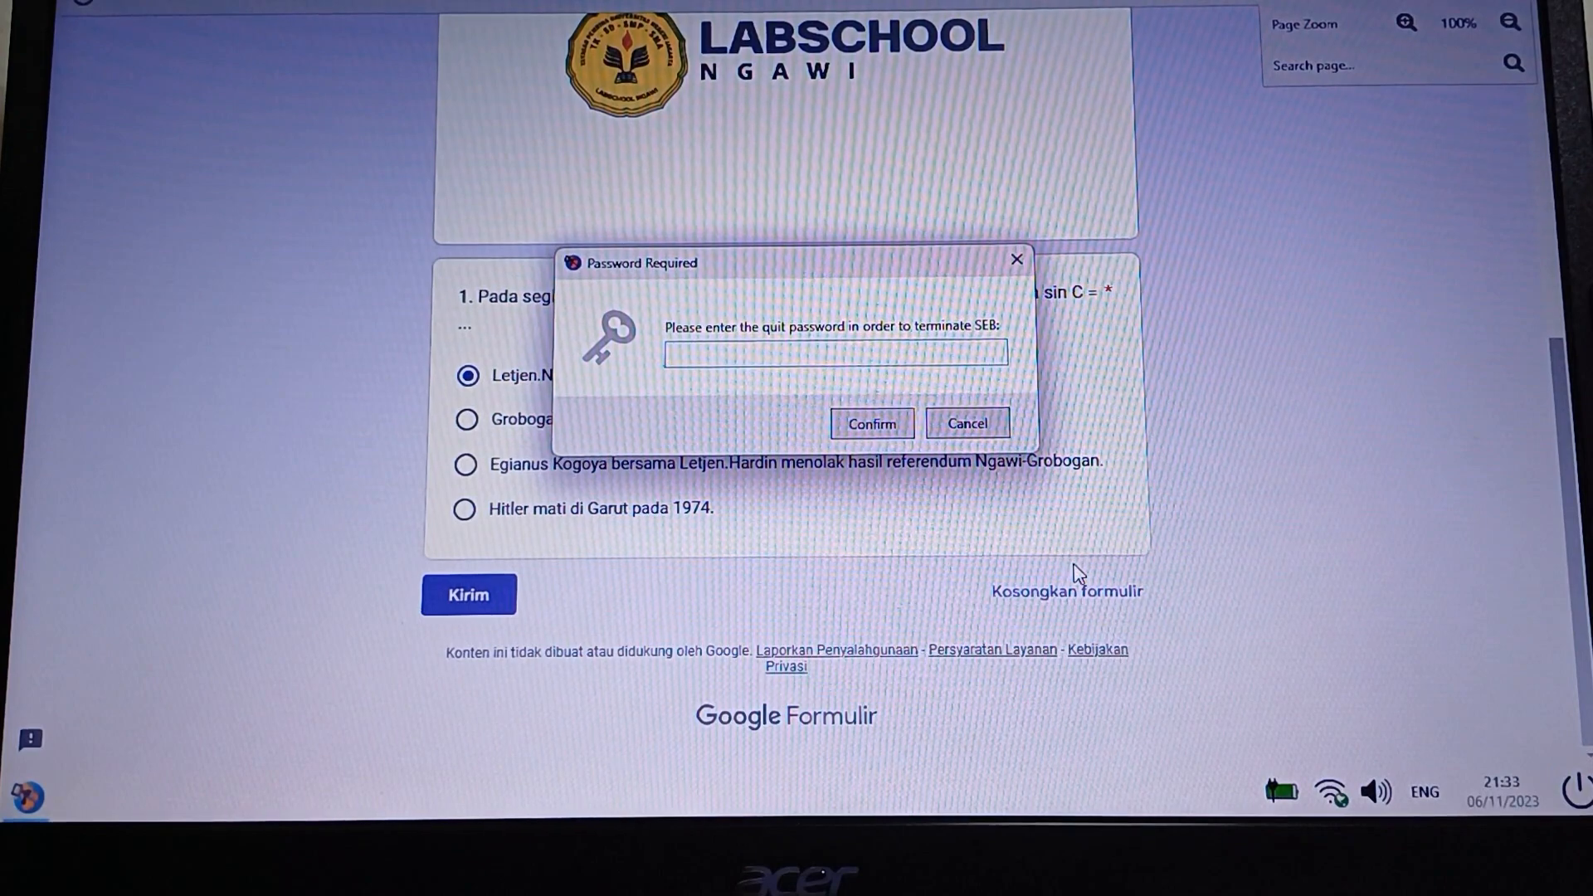
text(****)
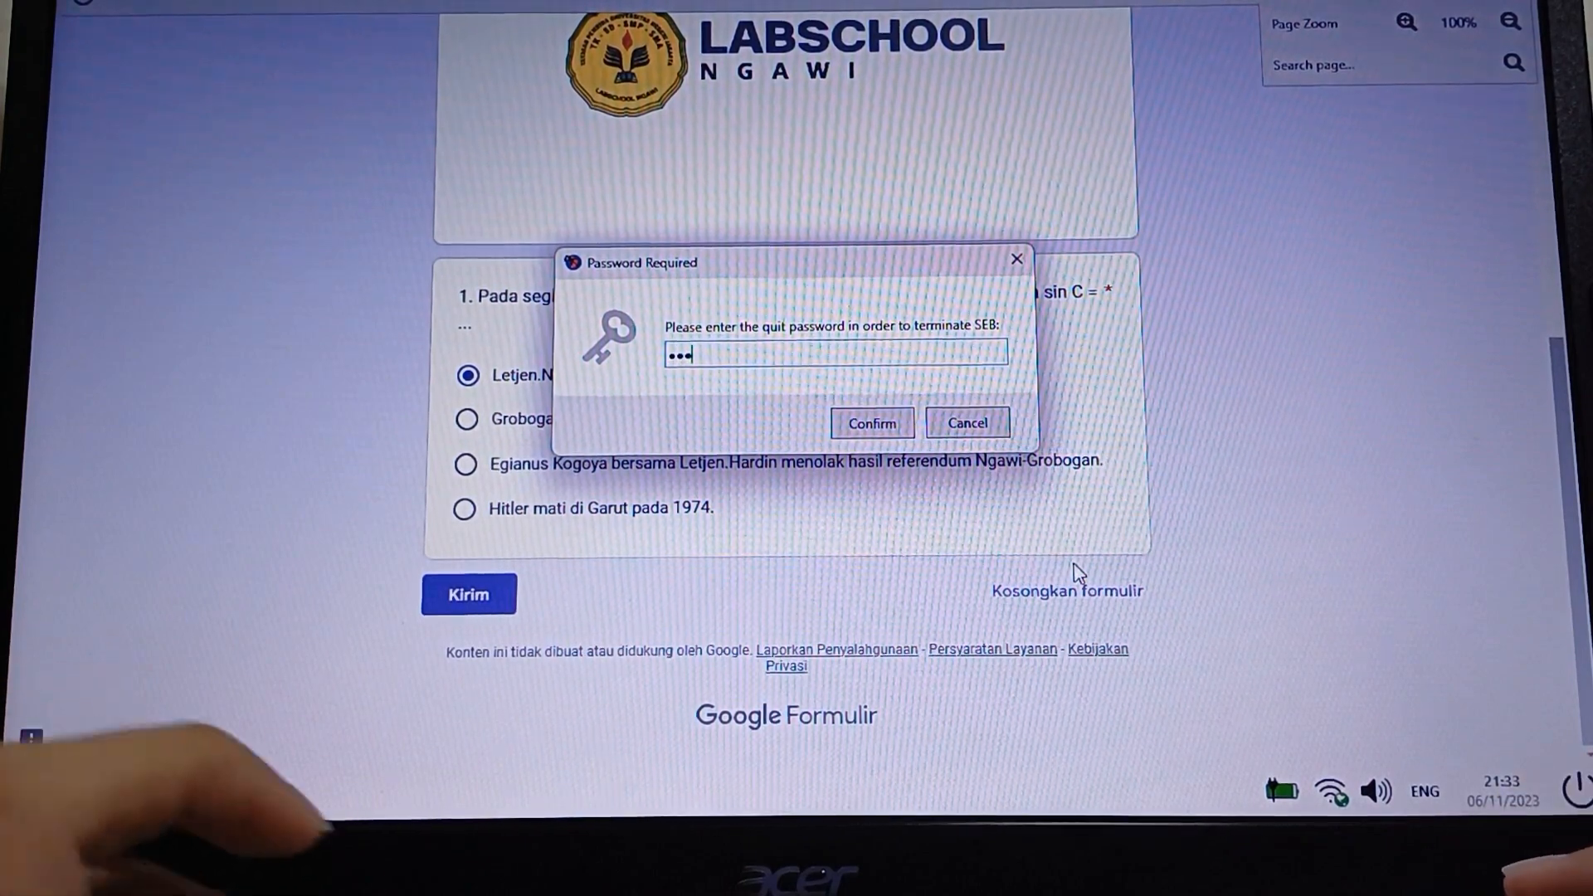
click(867, 423)
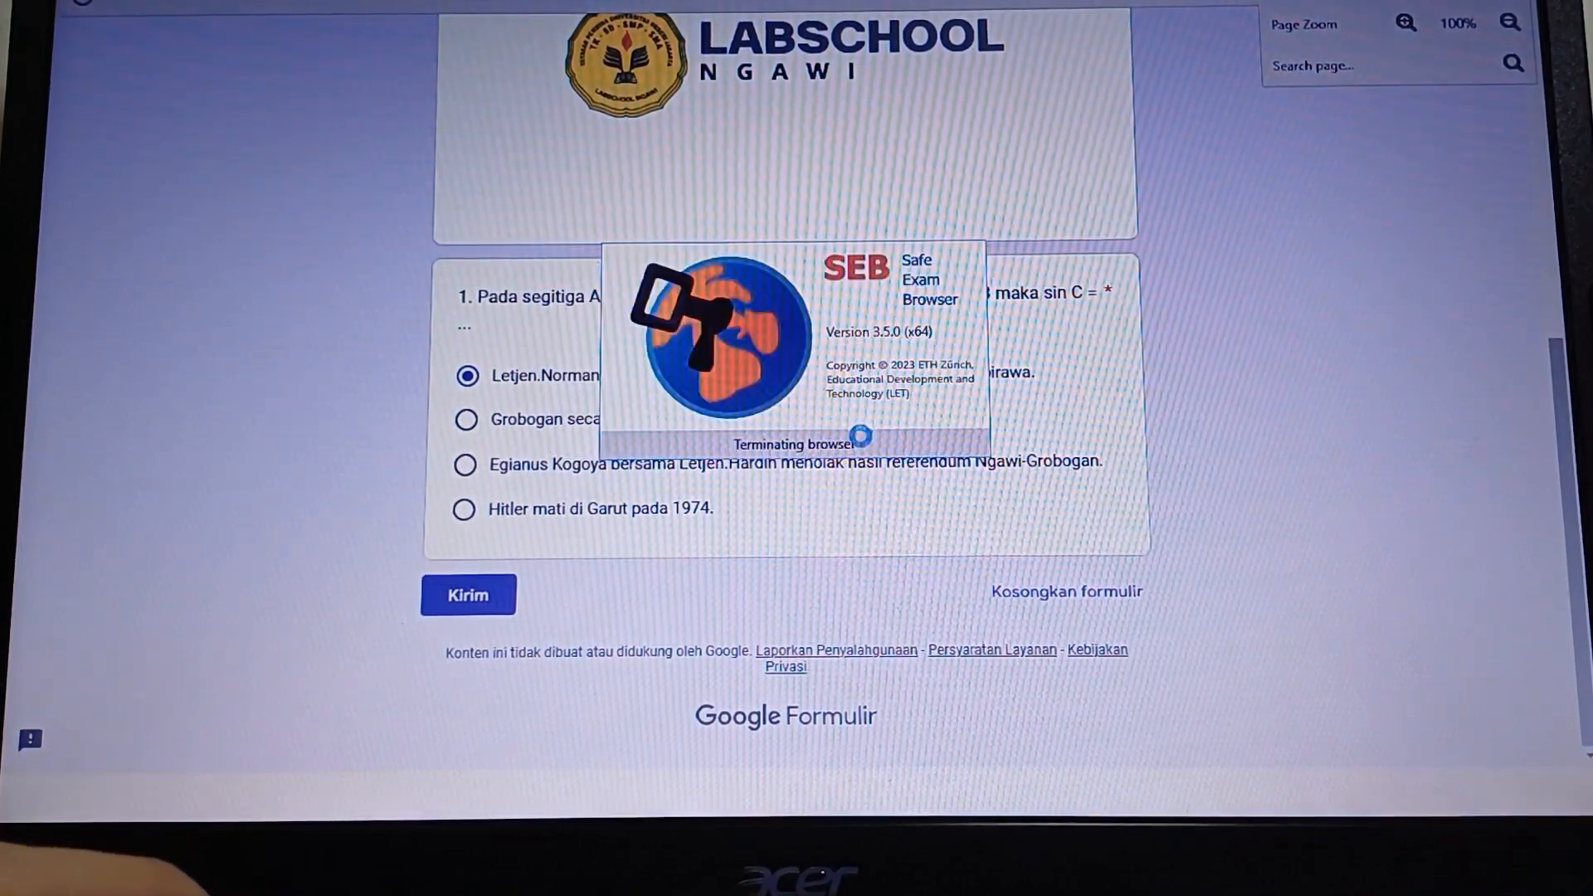